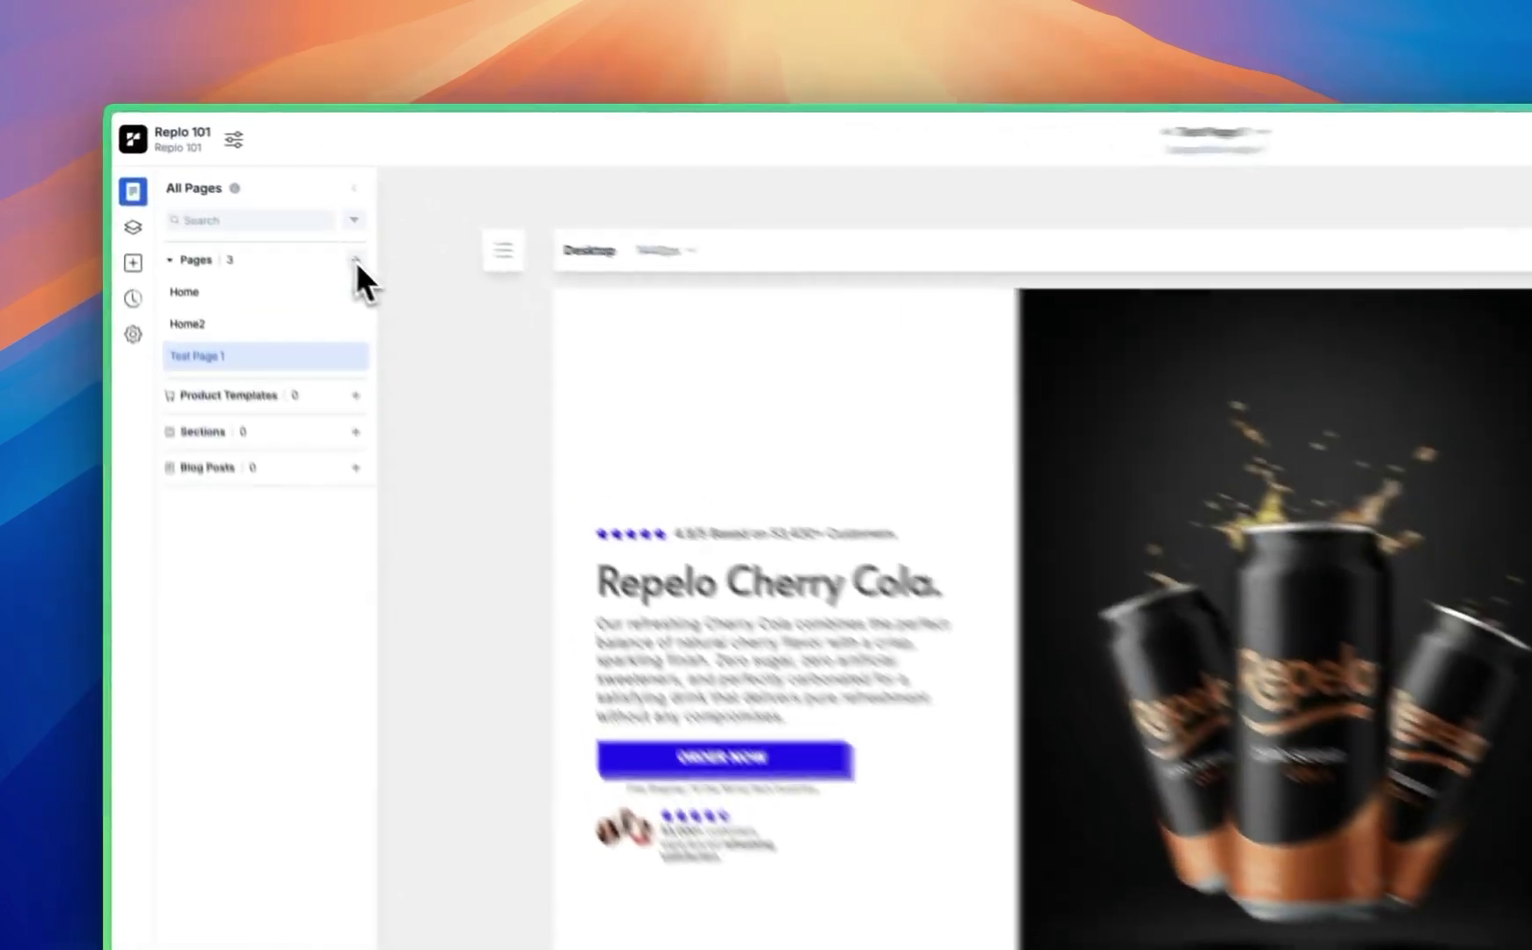
# Add a page named 'New Page 1' with Hide Header/Footer and Hide Announcement Bar enabled
pyautogui.click(253, 196)
pyautogui.click(277, 215)
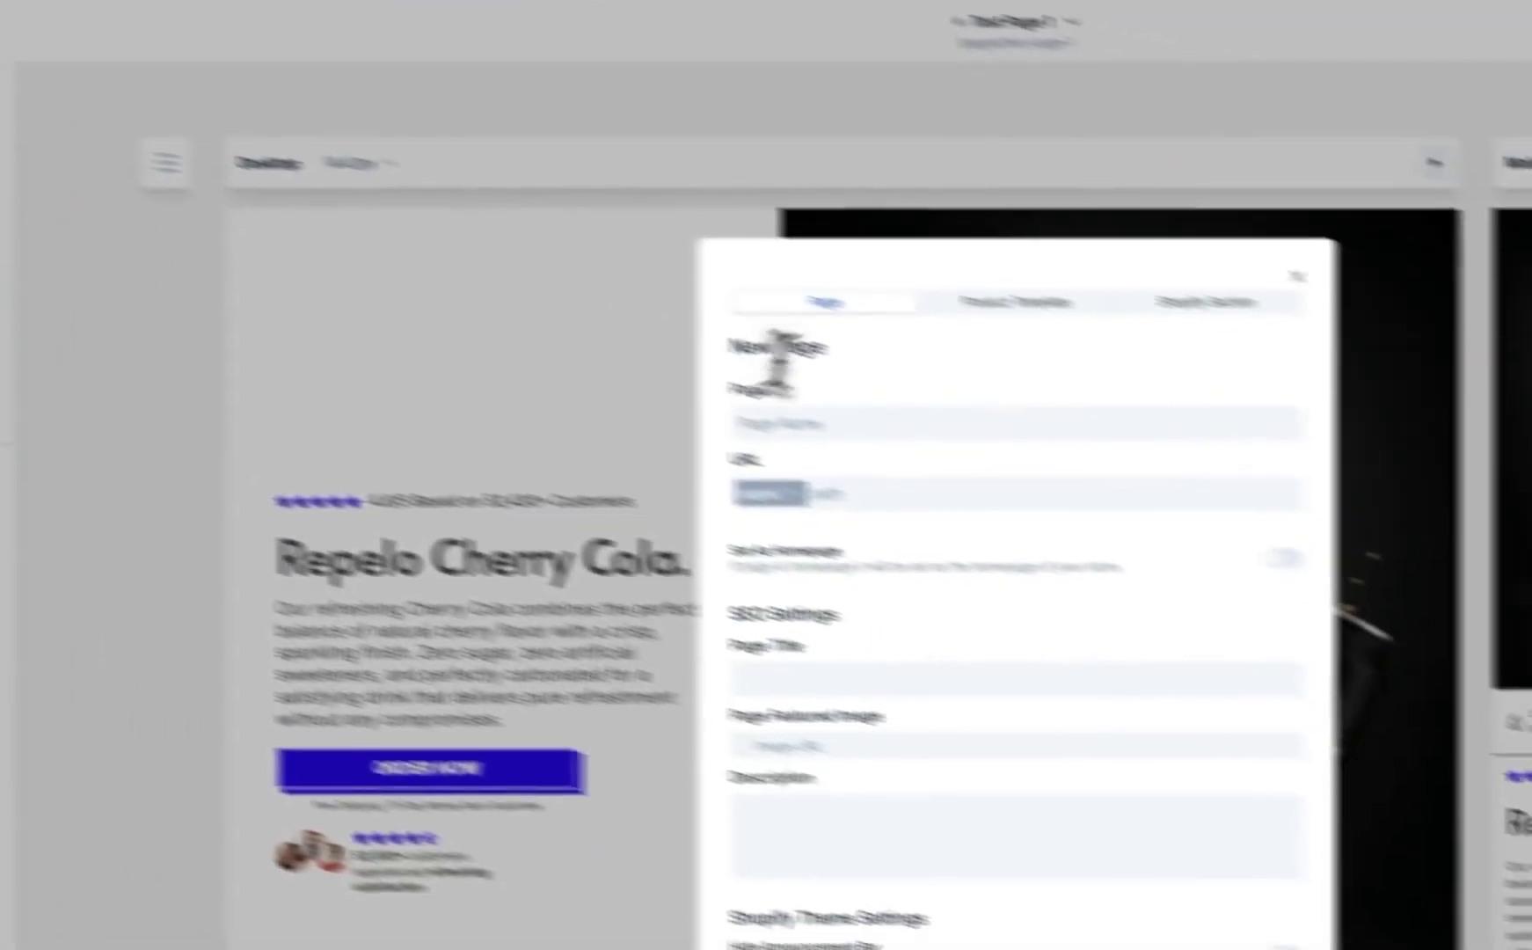
pyautogui.write('New Page 1')
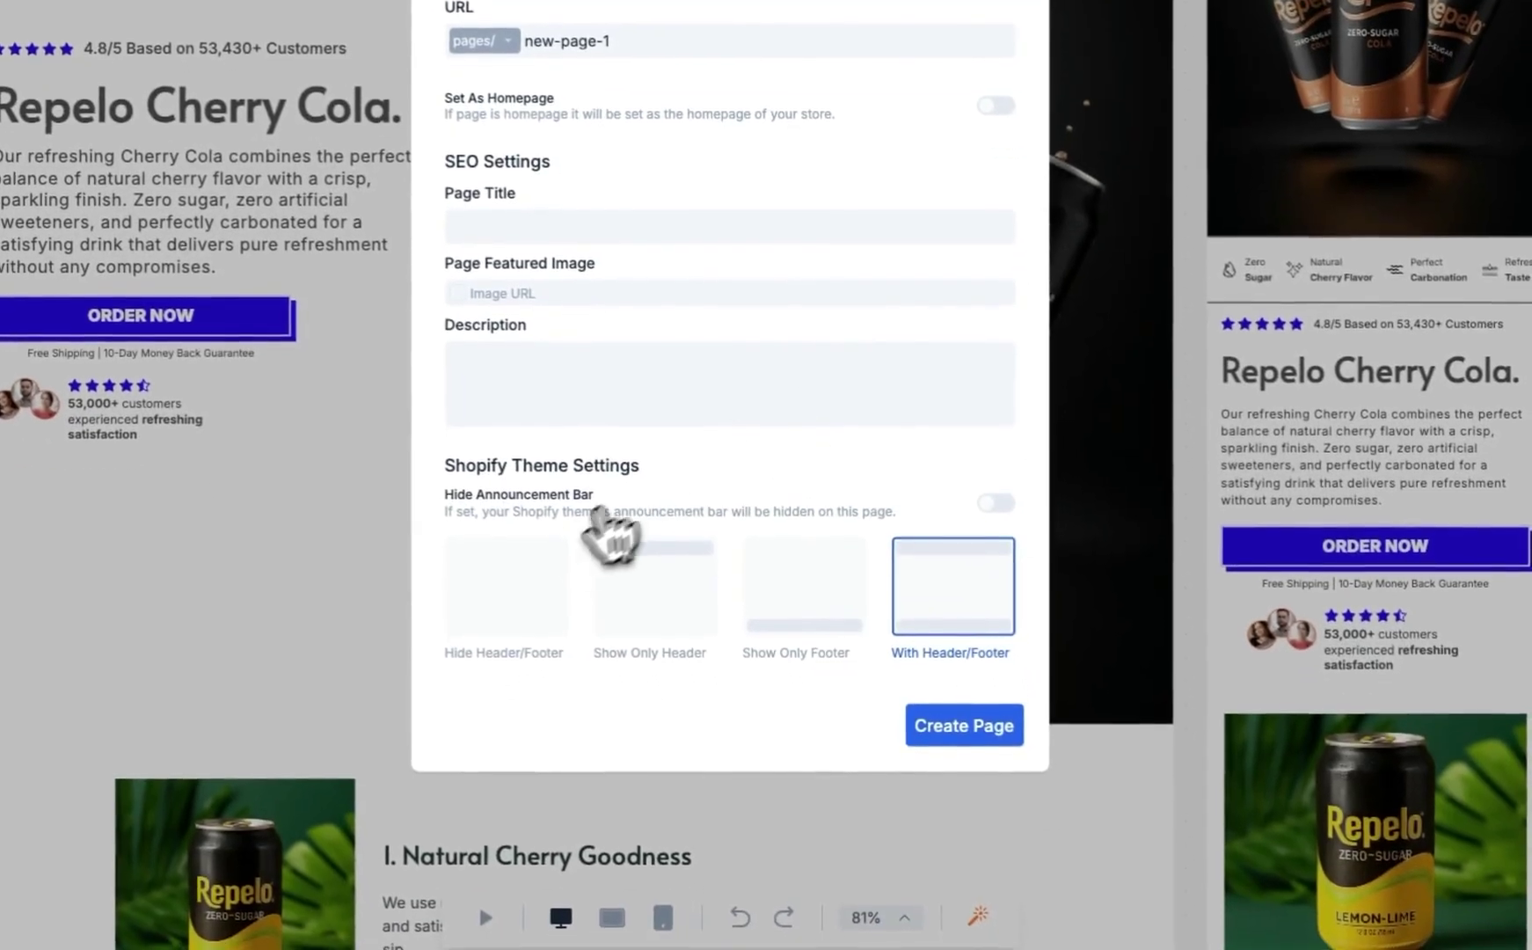
pyautogui.click(516, 576)
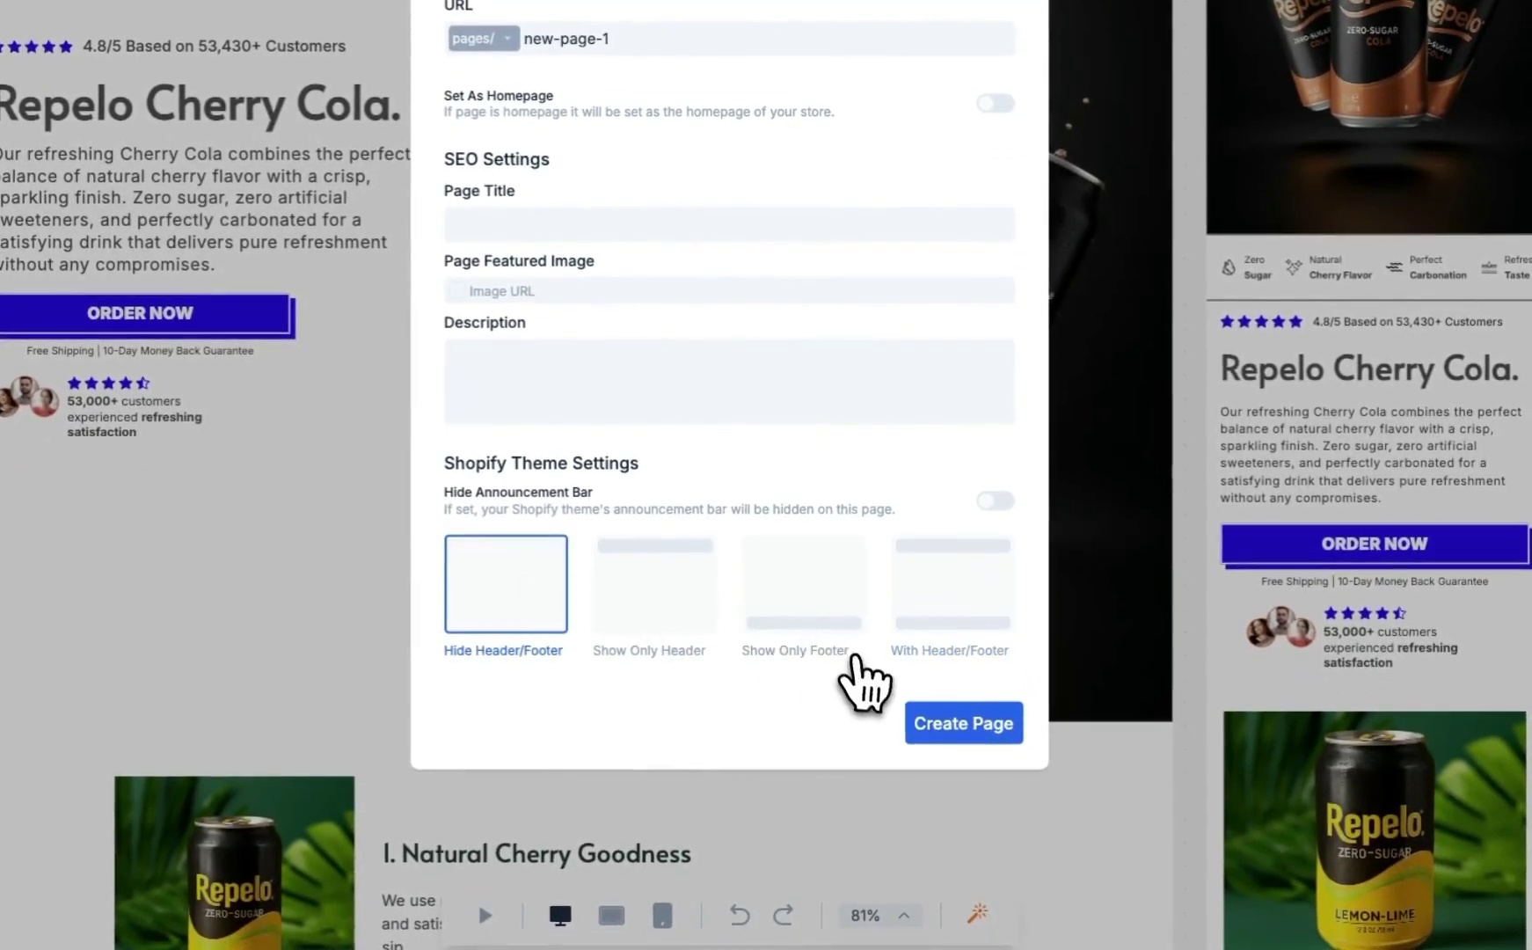
pyautogui.click(998, 499)
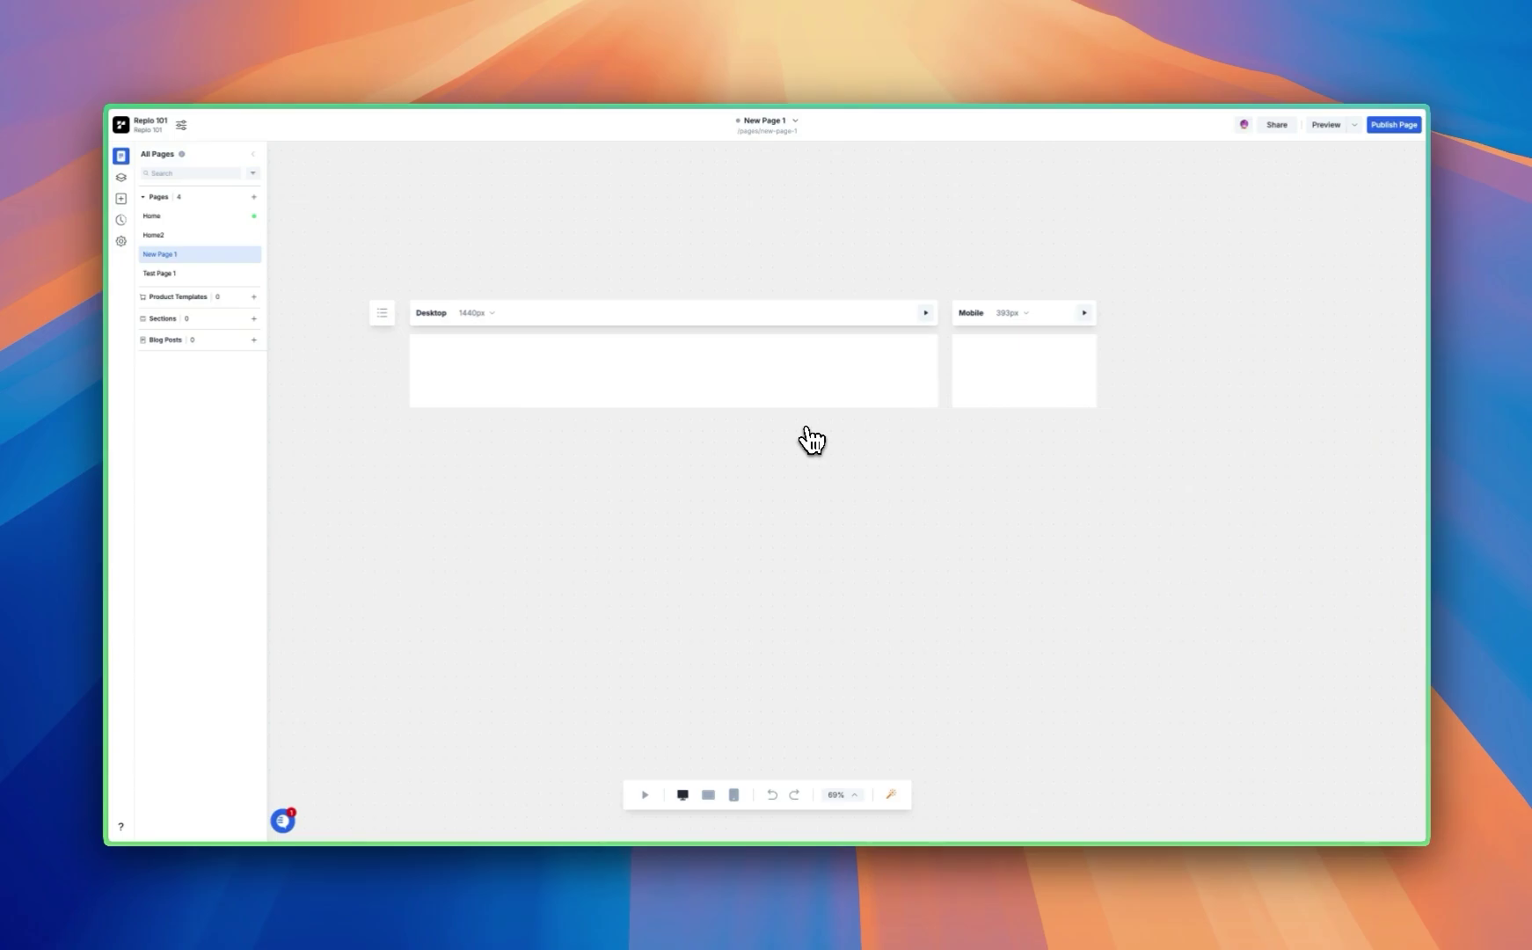
# Insert the Outway Listicle page template, decline the template text rewrite, and review the page
pyautogui.click(121, 198)
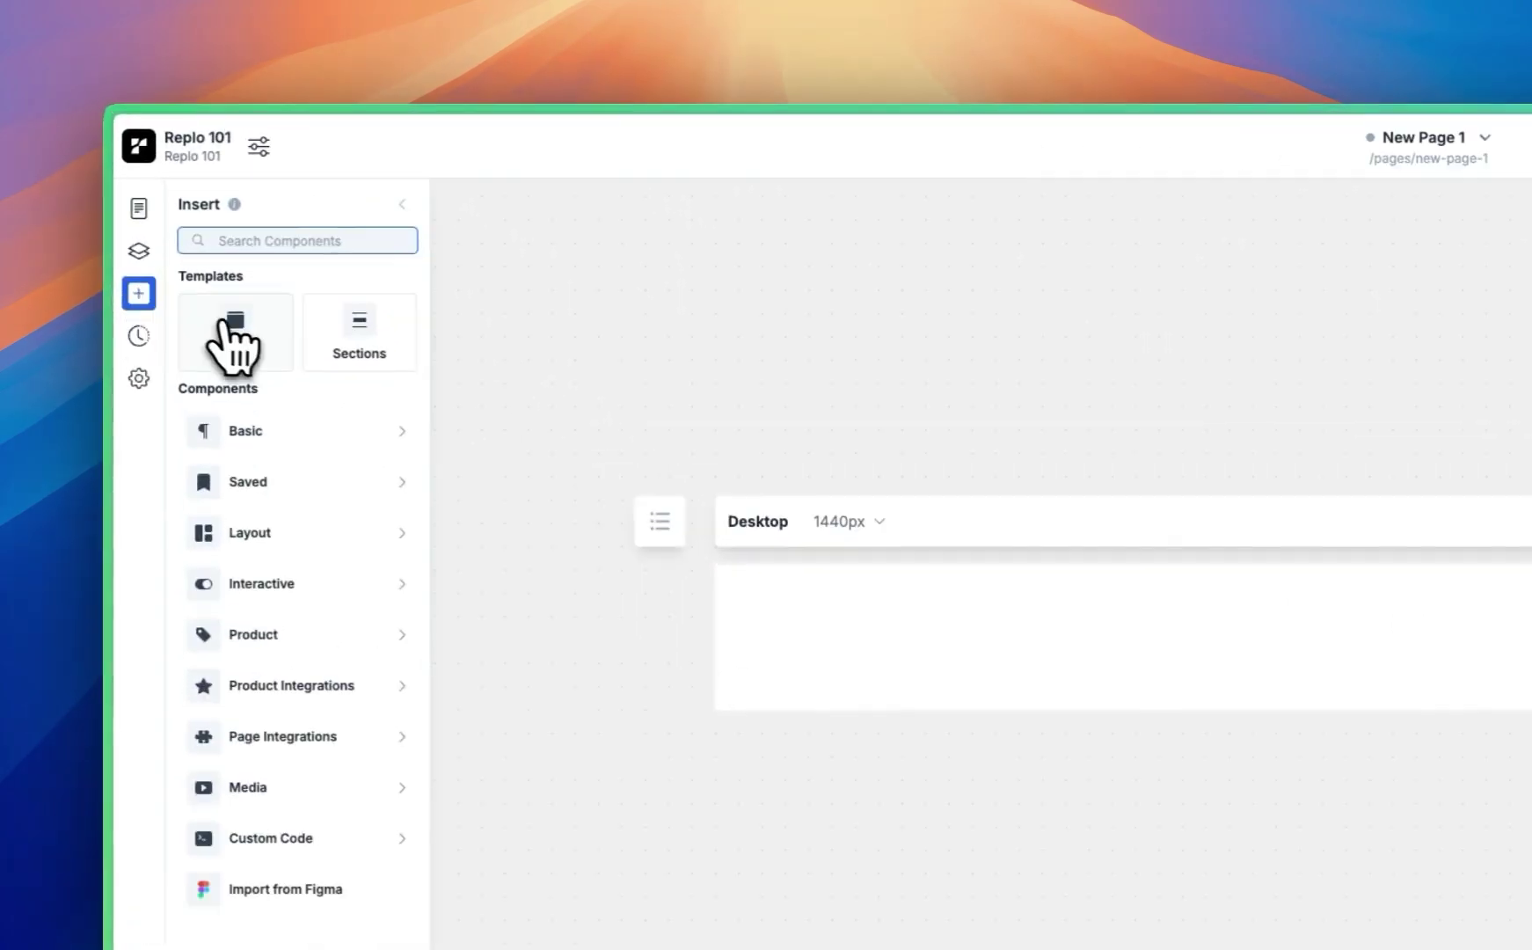
pyautogui.click(227, 339)
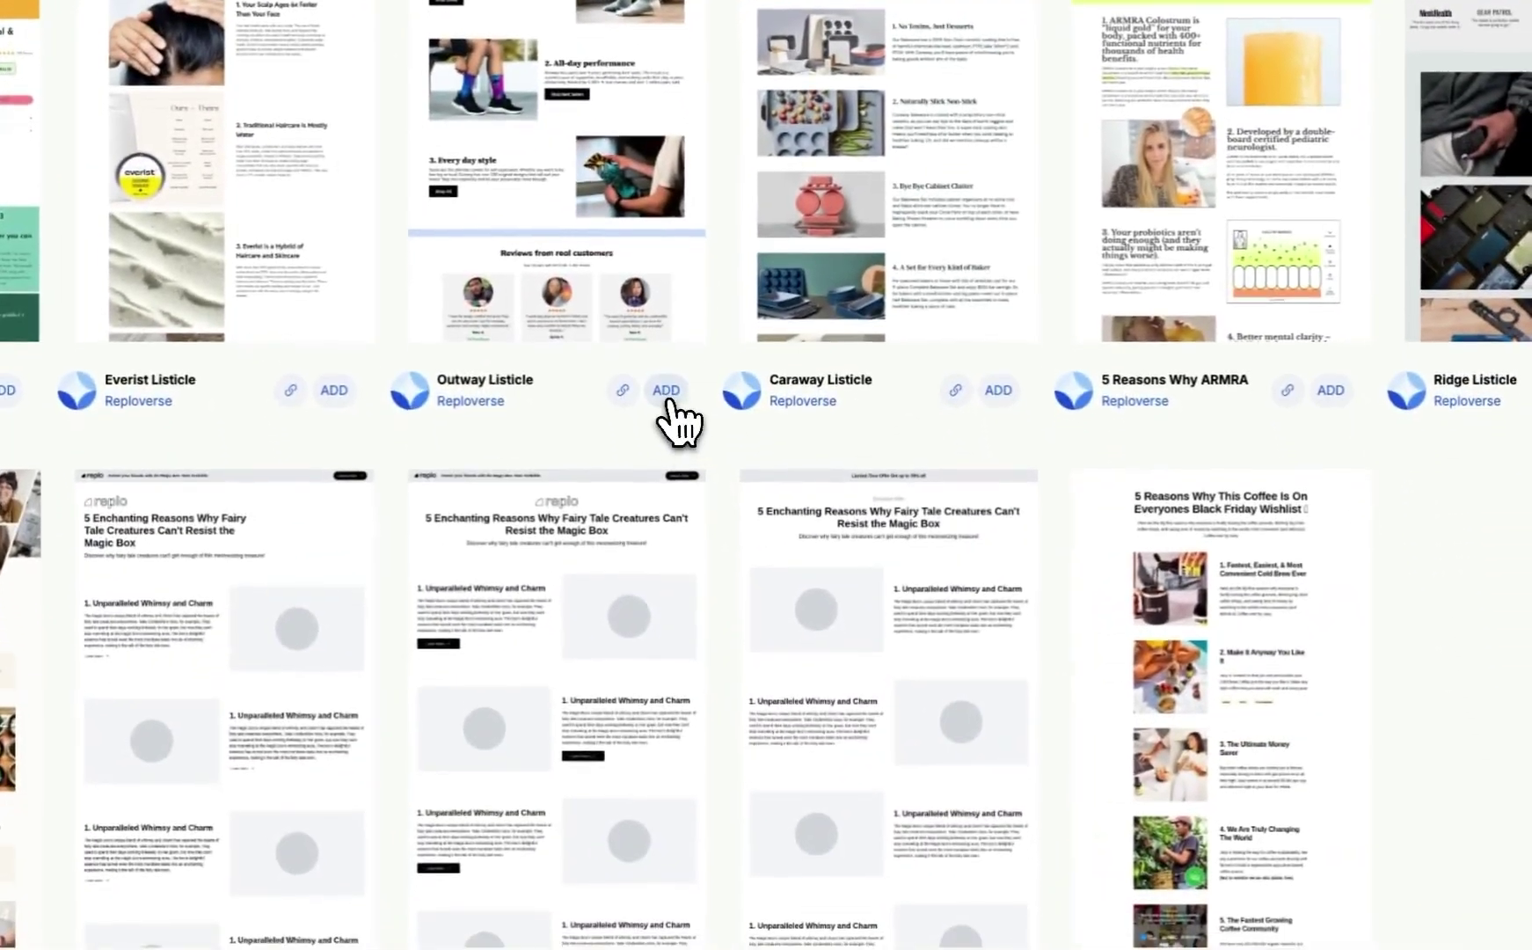
pyautogui.click(665, 390)
pyautogui.scroll(-10, 682, 422)
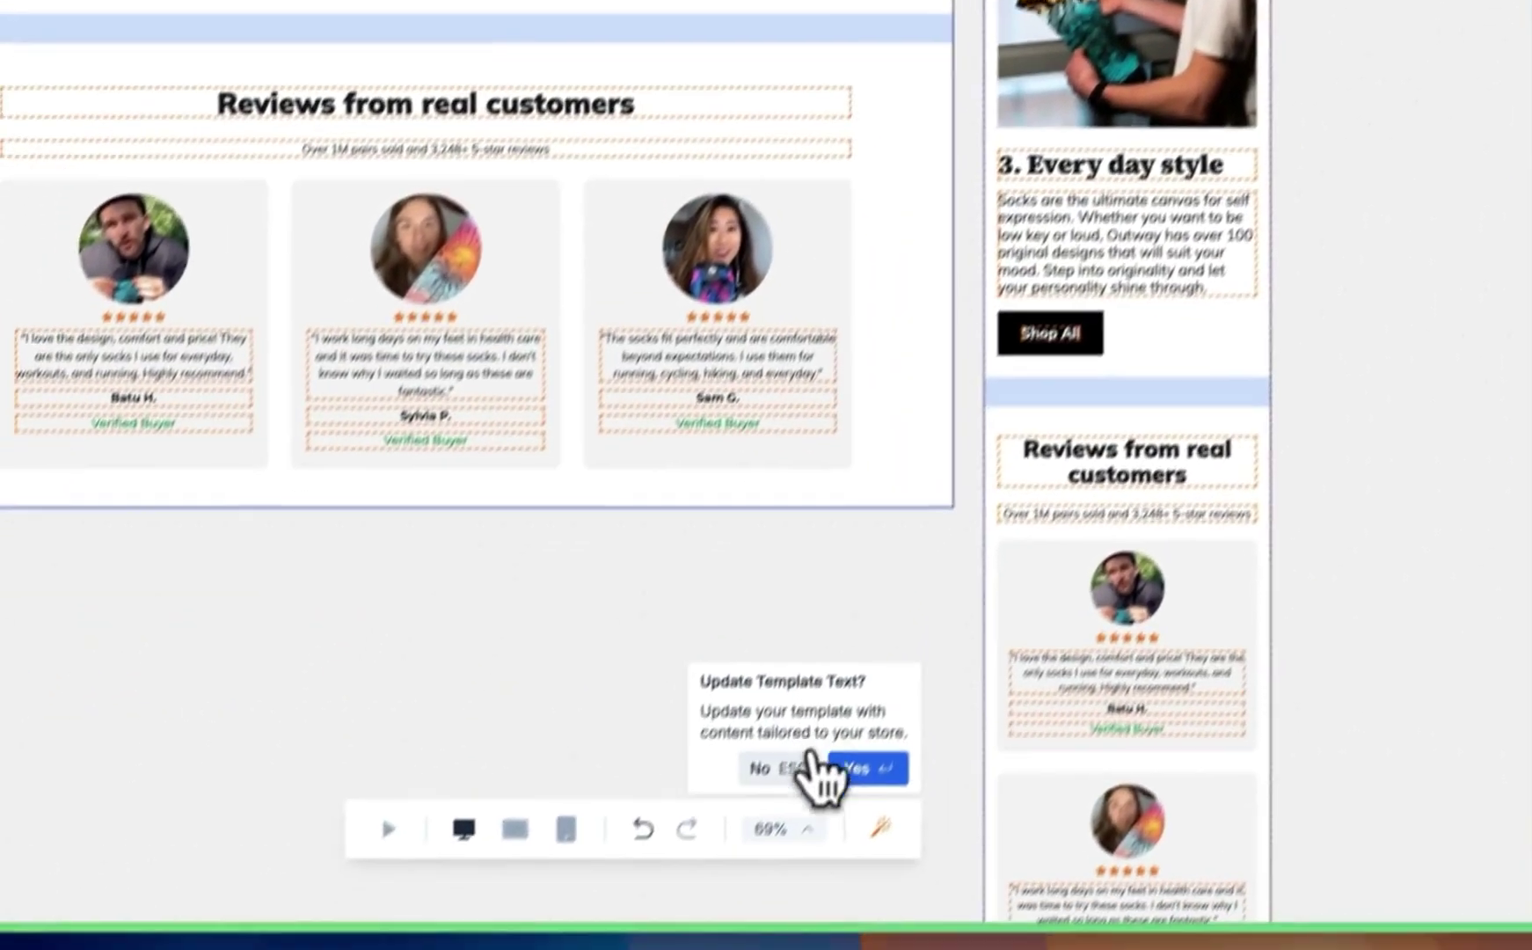
pyautogui.click(768, 927)
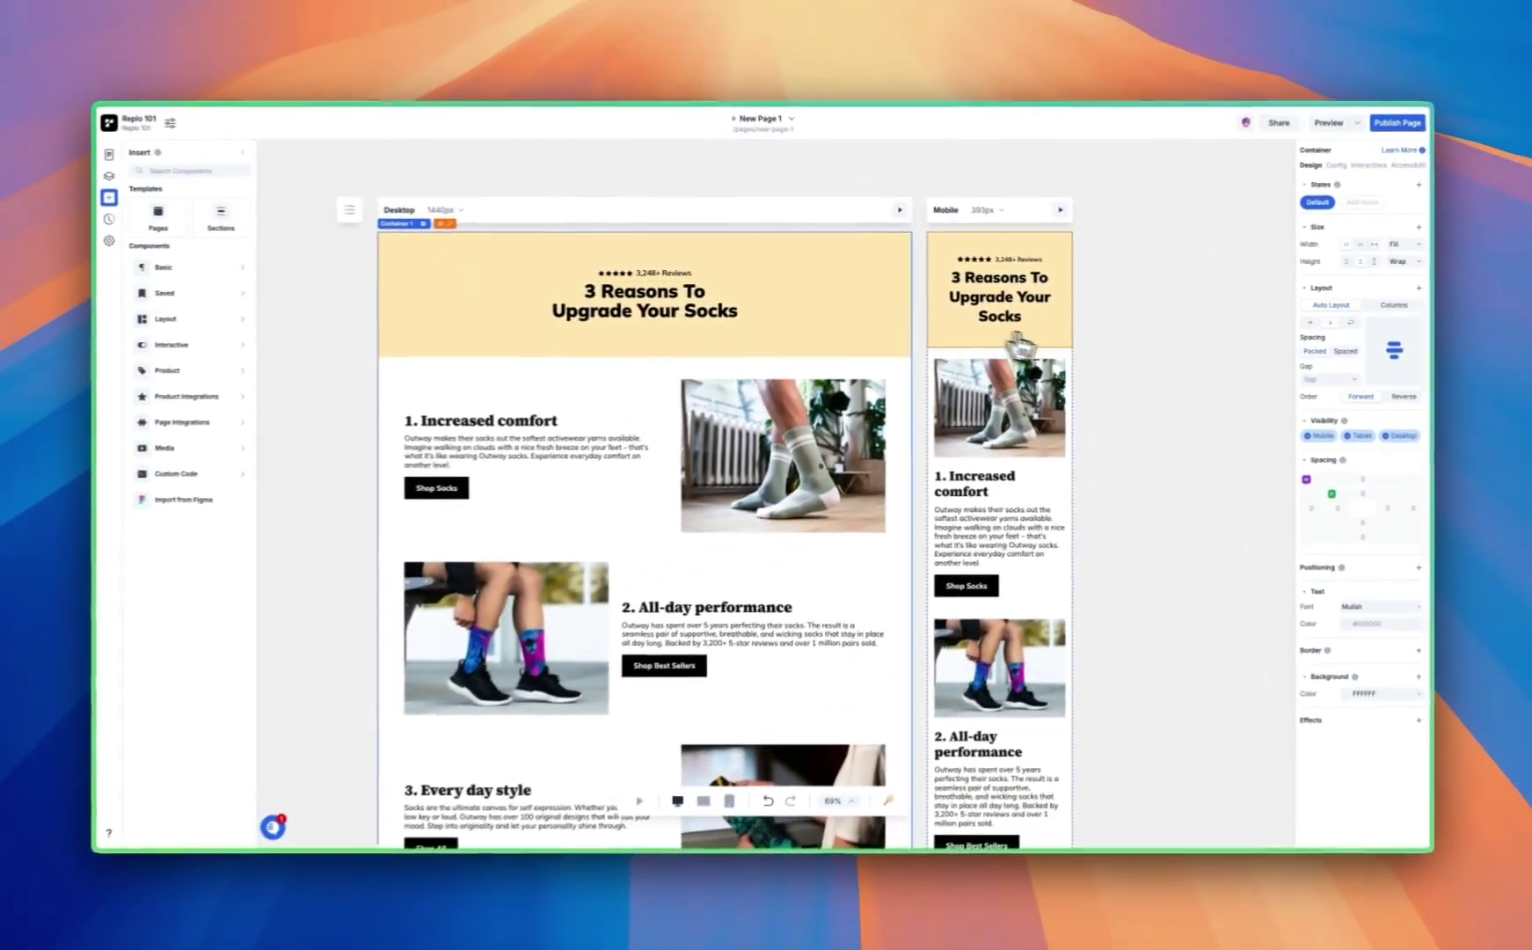
pyautogui.scroll(-1, 1026, 342)
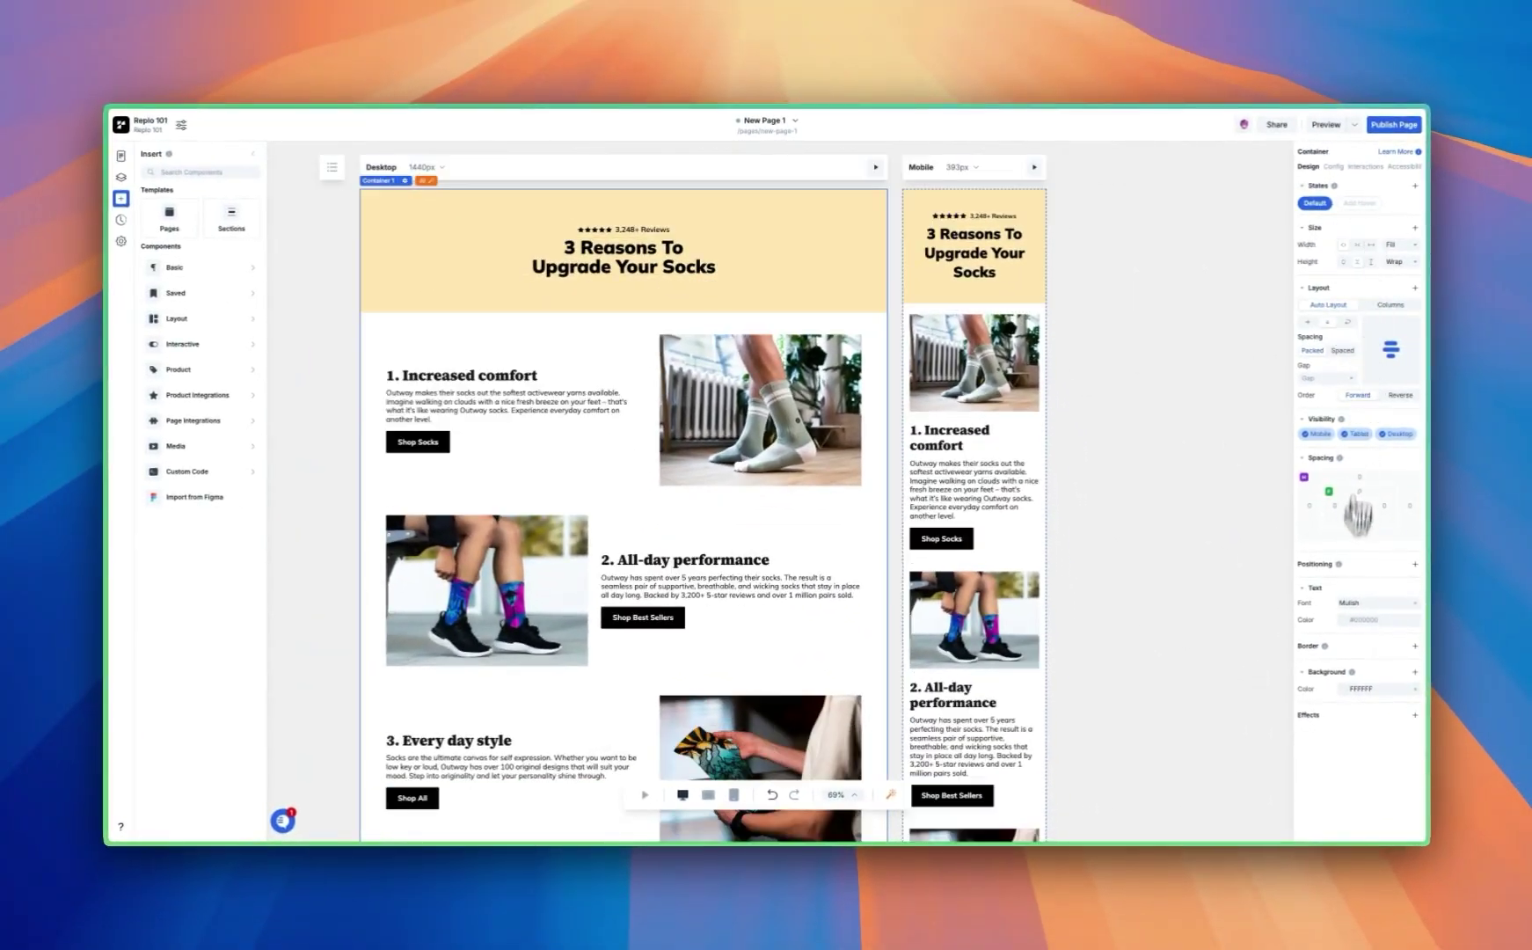
pyautogui.scroll(1, 1038, 455)
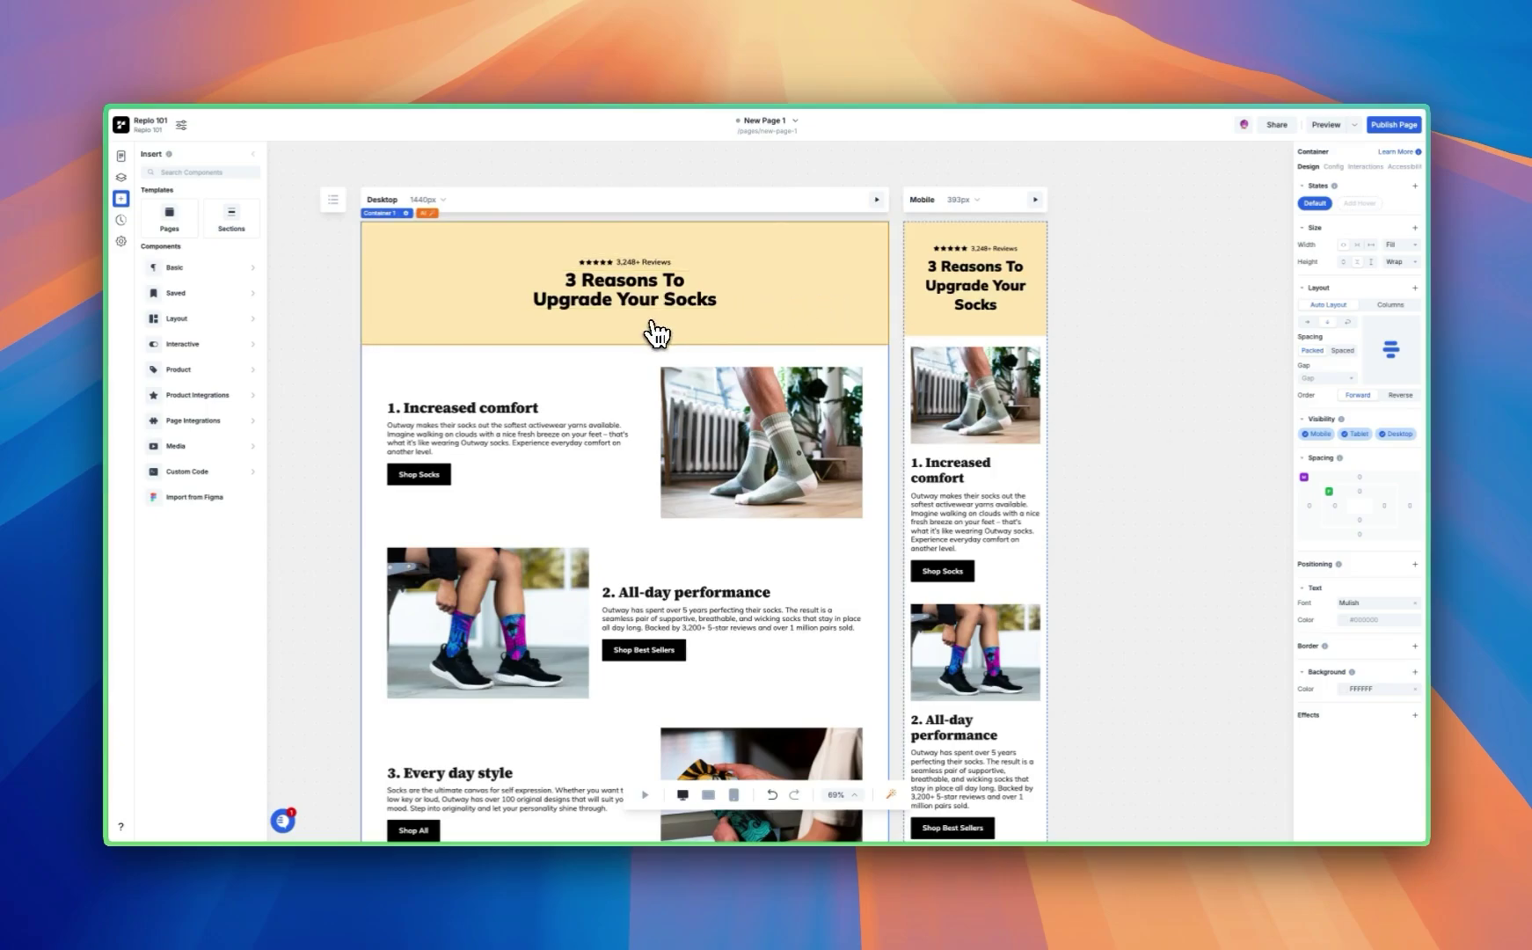
pyautogui.scroll(-4, 615, 489)
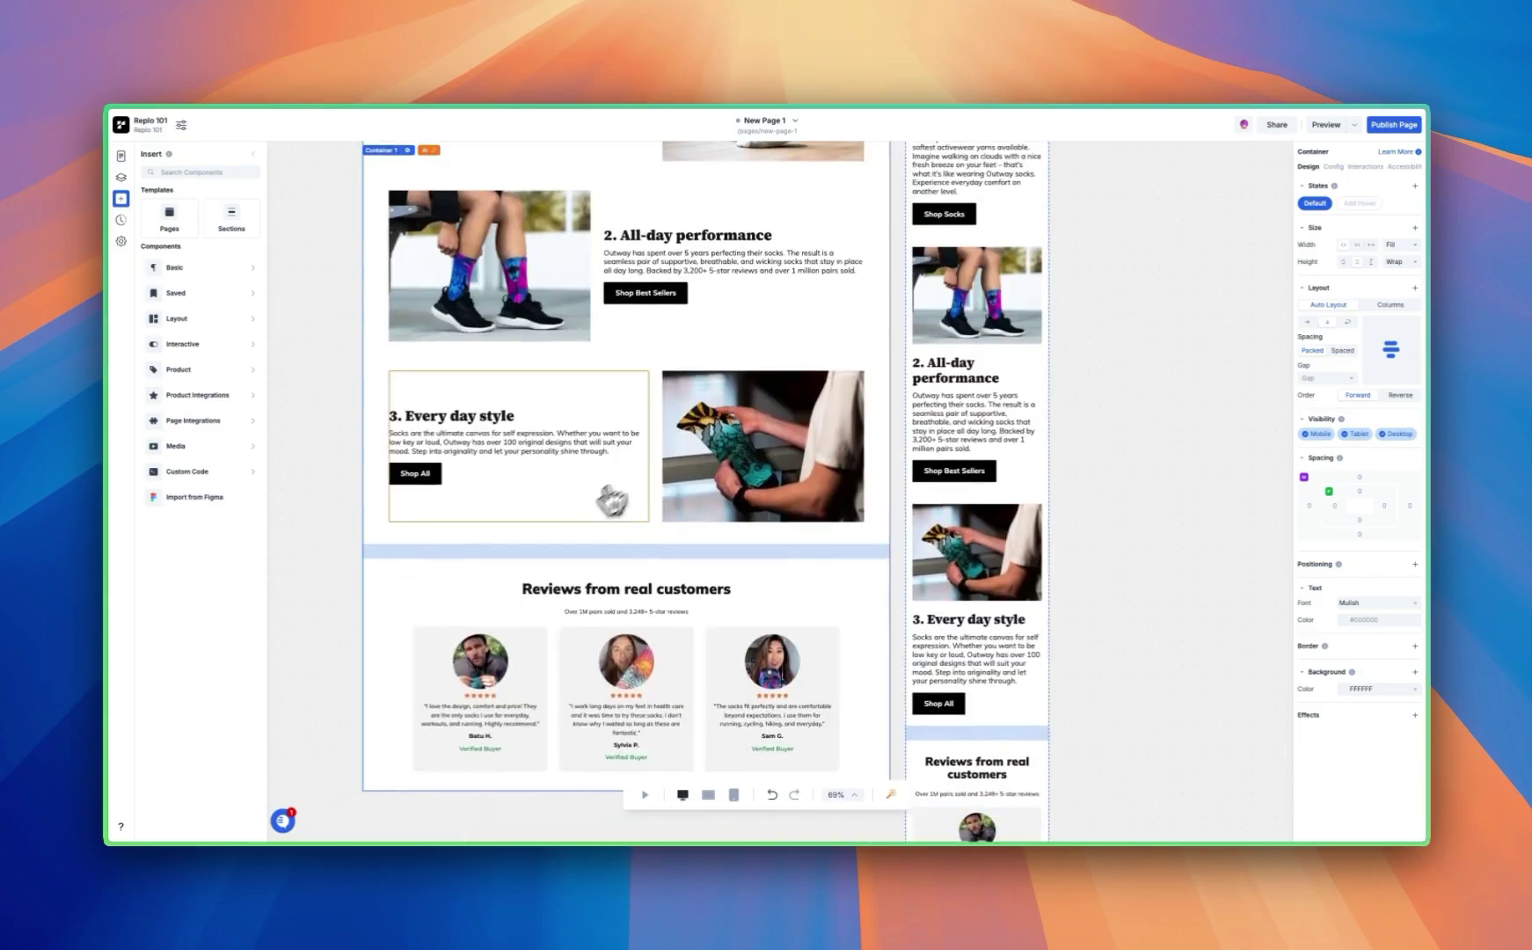
pyautogui.scroll(4, 810, 444)
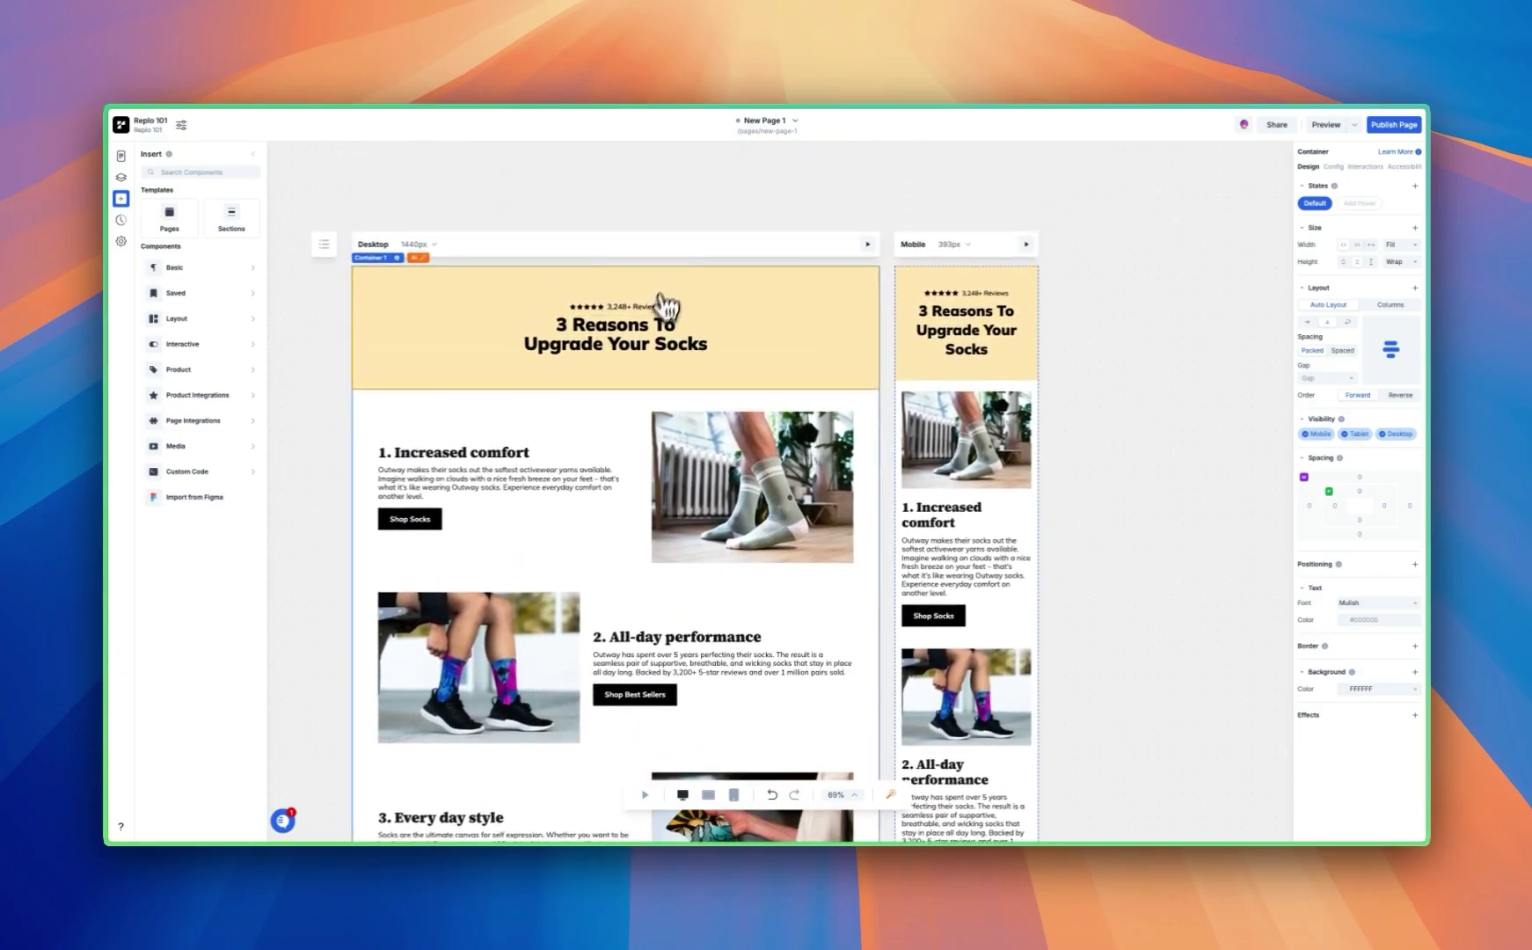
pyautogui.scroll(-5, 649, 330)
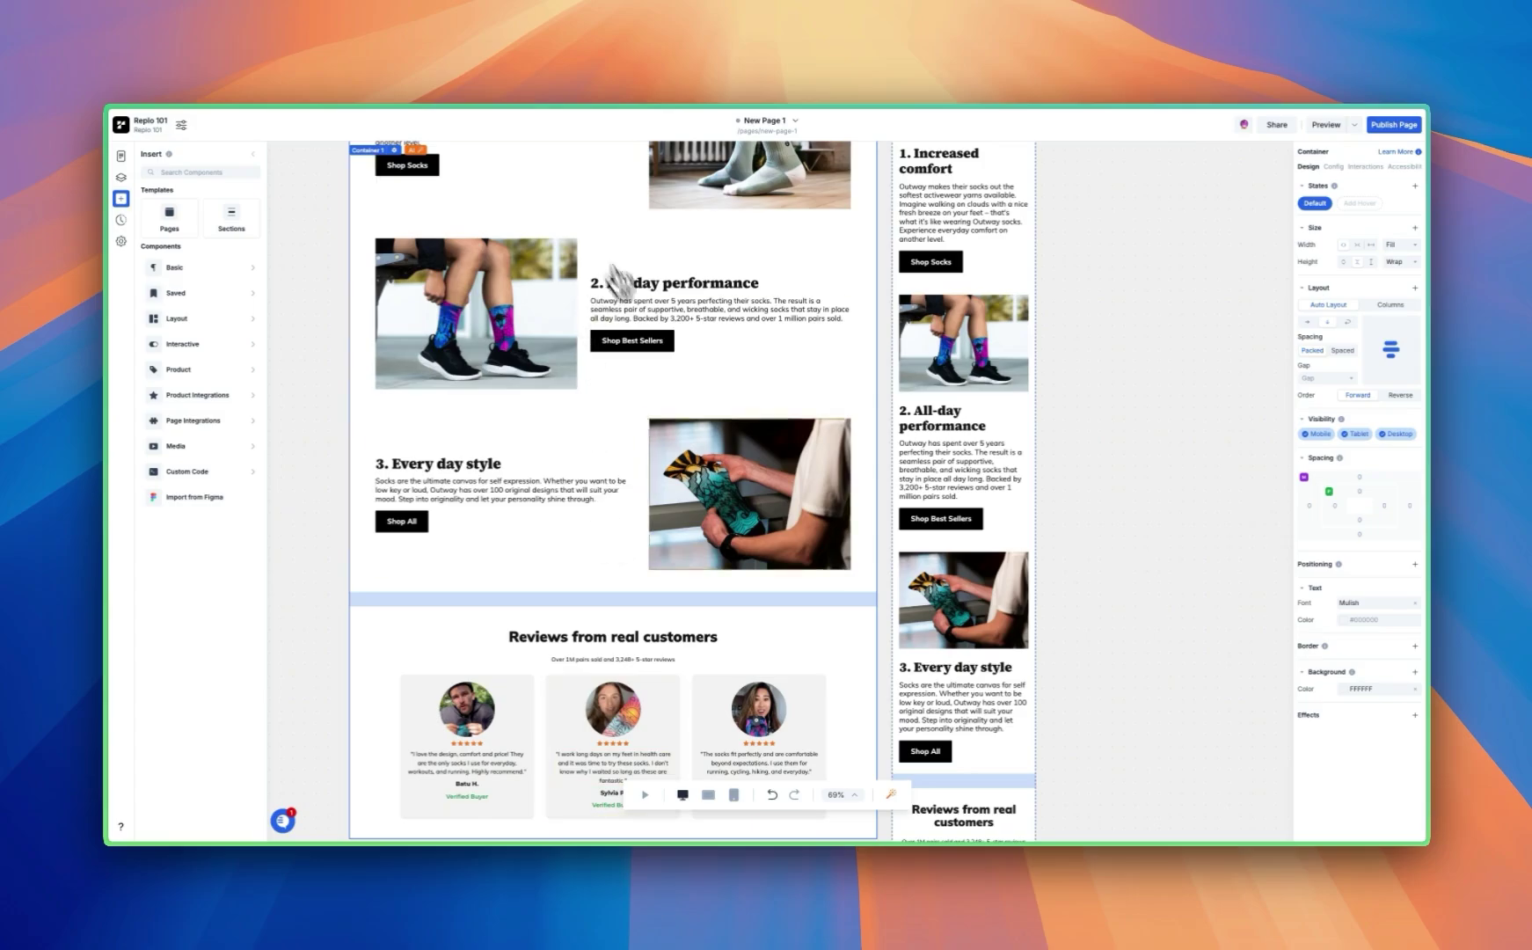
pyautogui.scroll(-1, 616, 506)
pyautogui.scroll(-3, 616, 509)
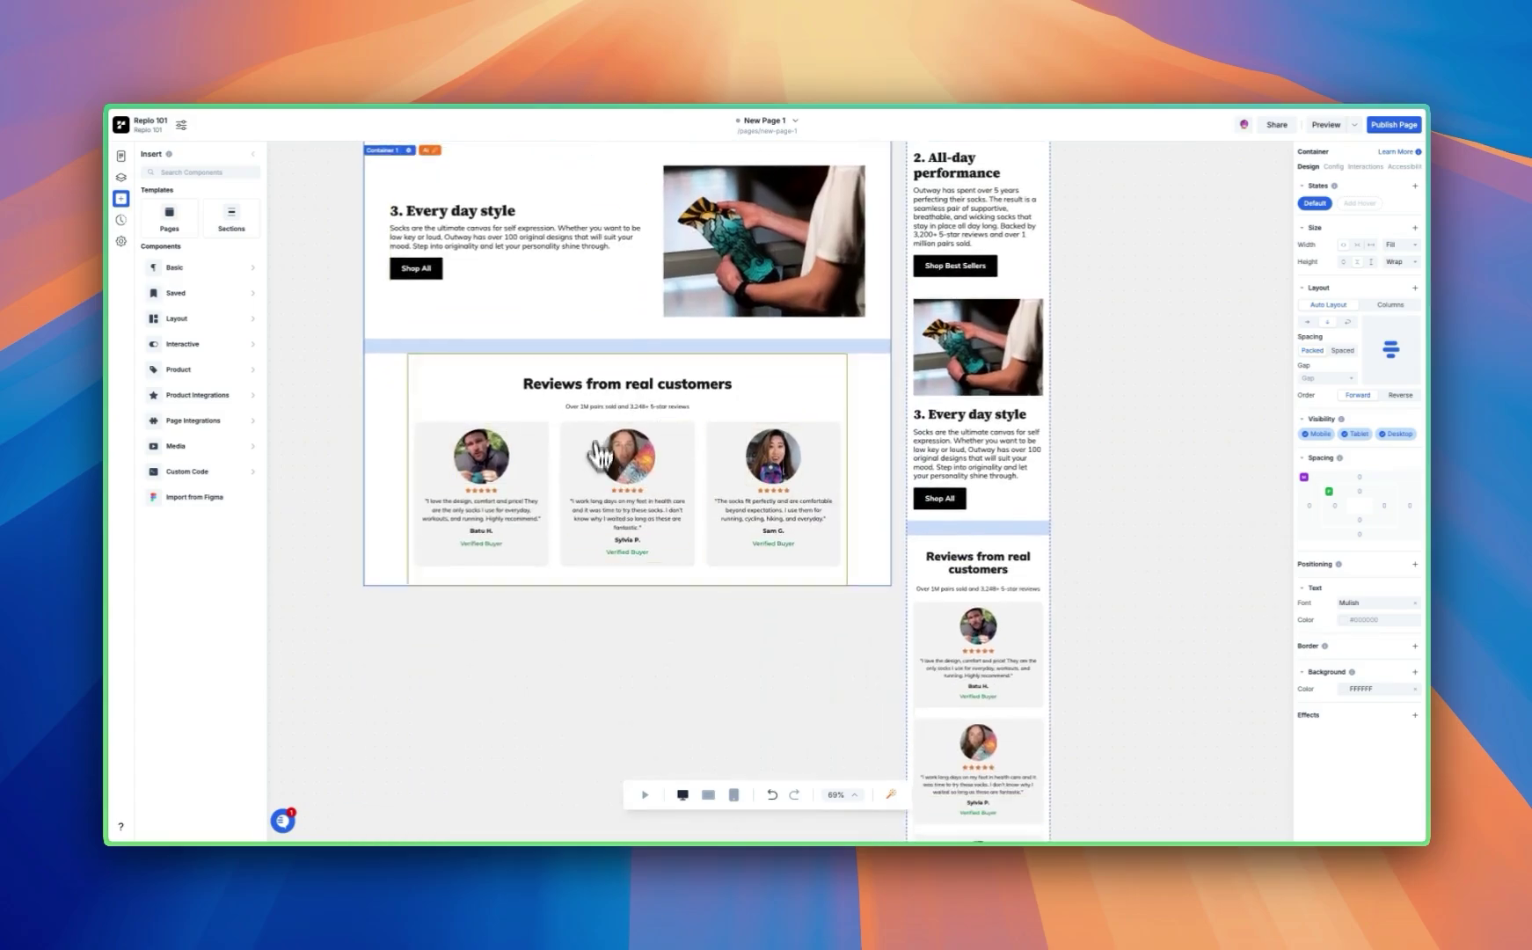
pyautogui.scroll(6, 730, 462)
pyautogui.scroll(2, 732, 466)
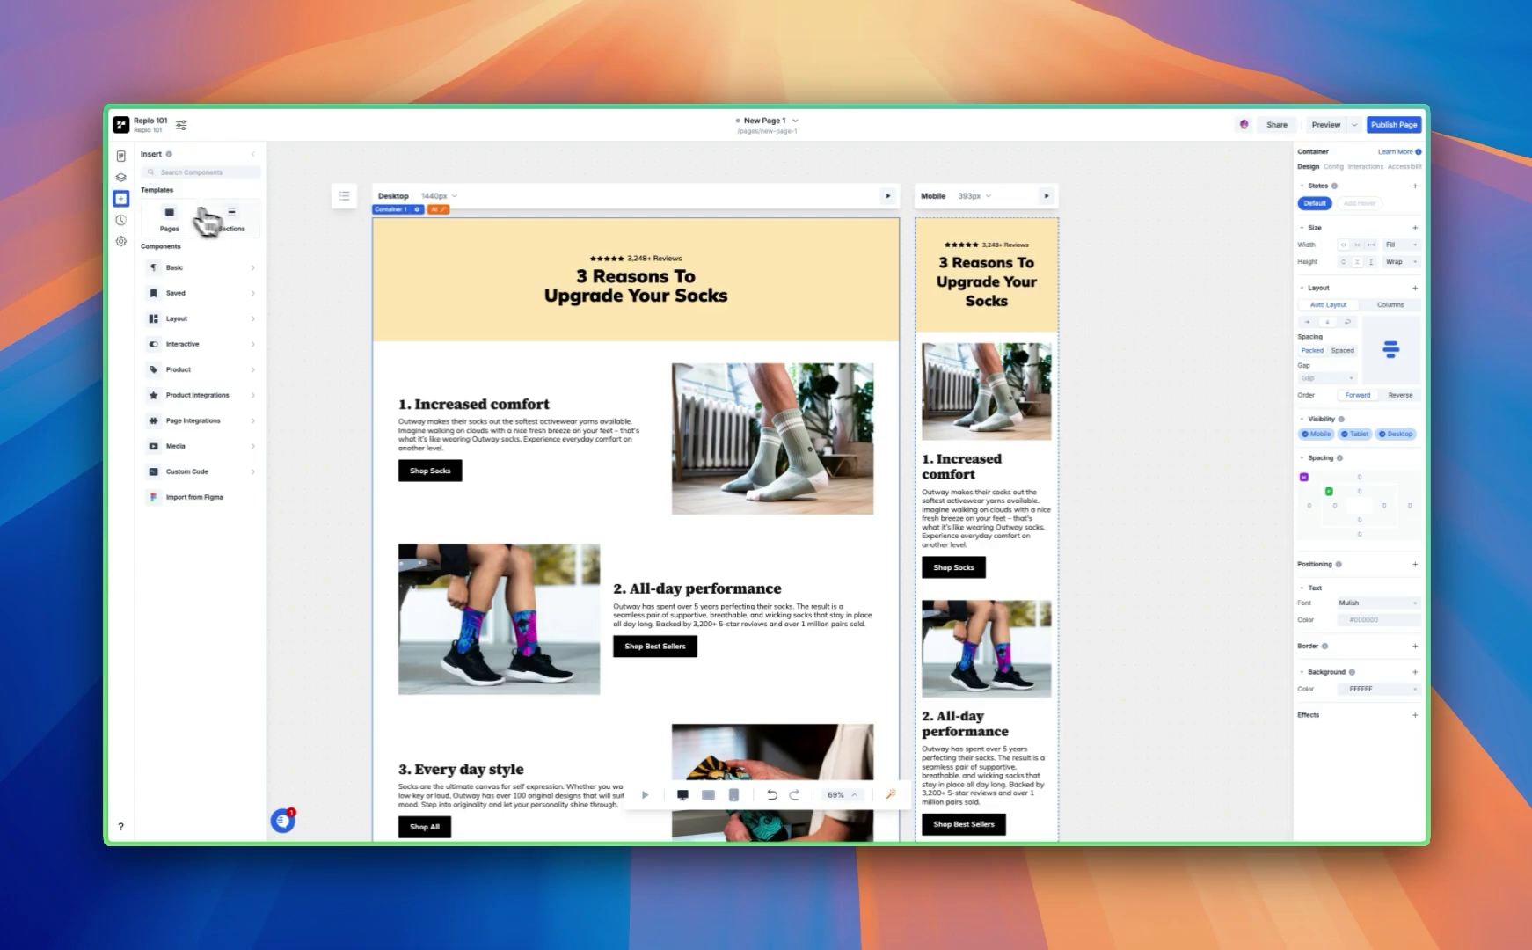
# Add the Setu Hero Section from the Heros section templates
pyautogui.click(231, 220)
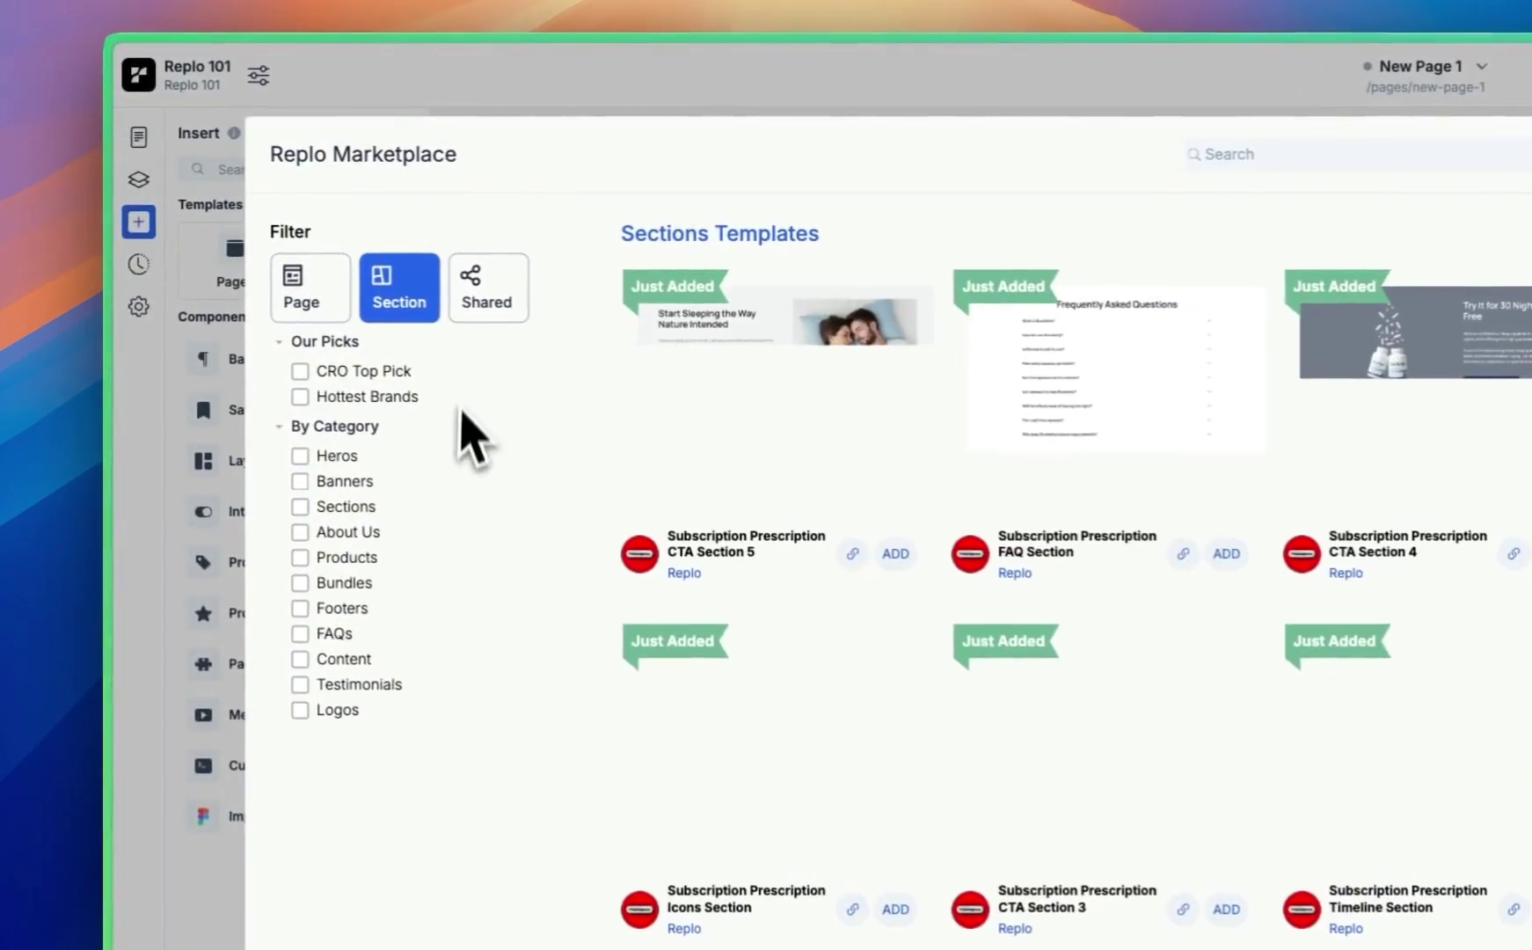
pyautogui.click(300, 457)
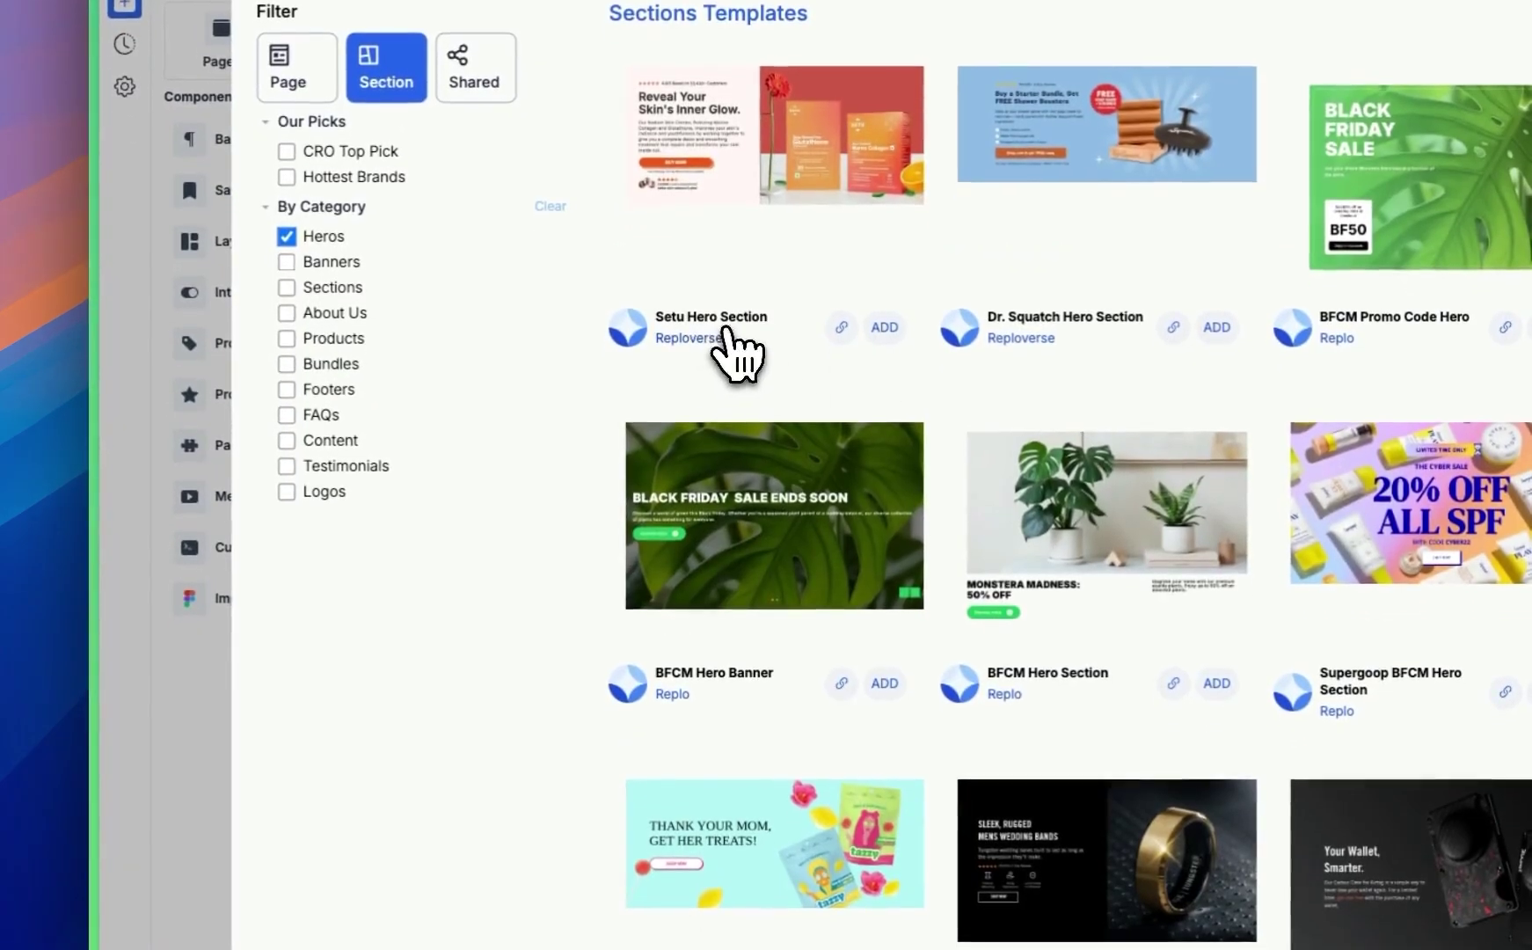
pyautogui.click(885, 327)
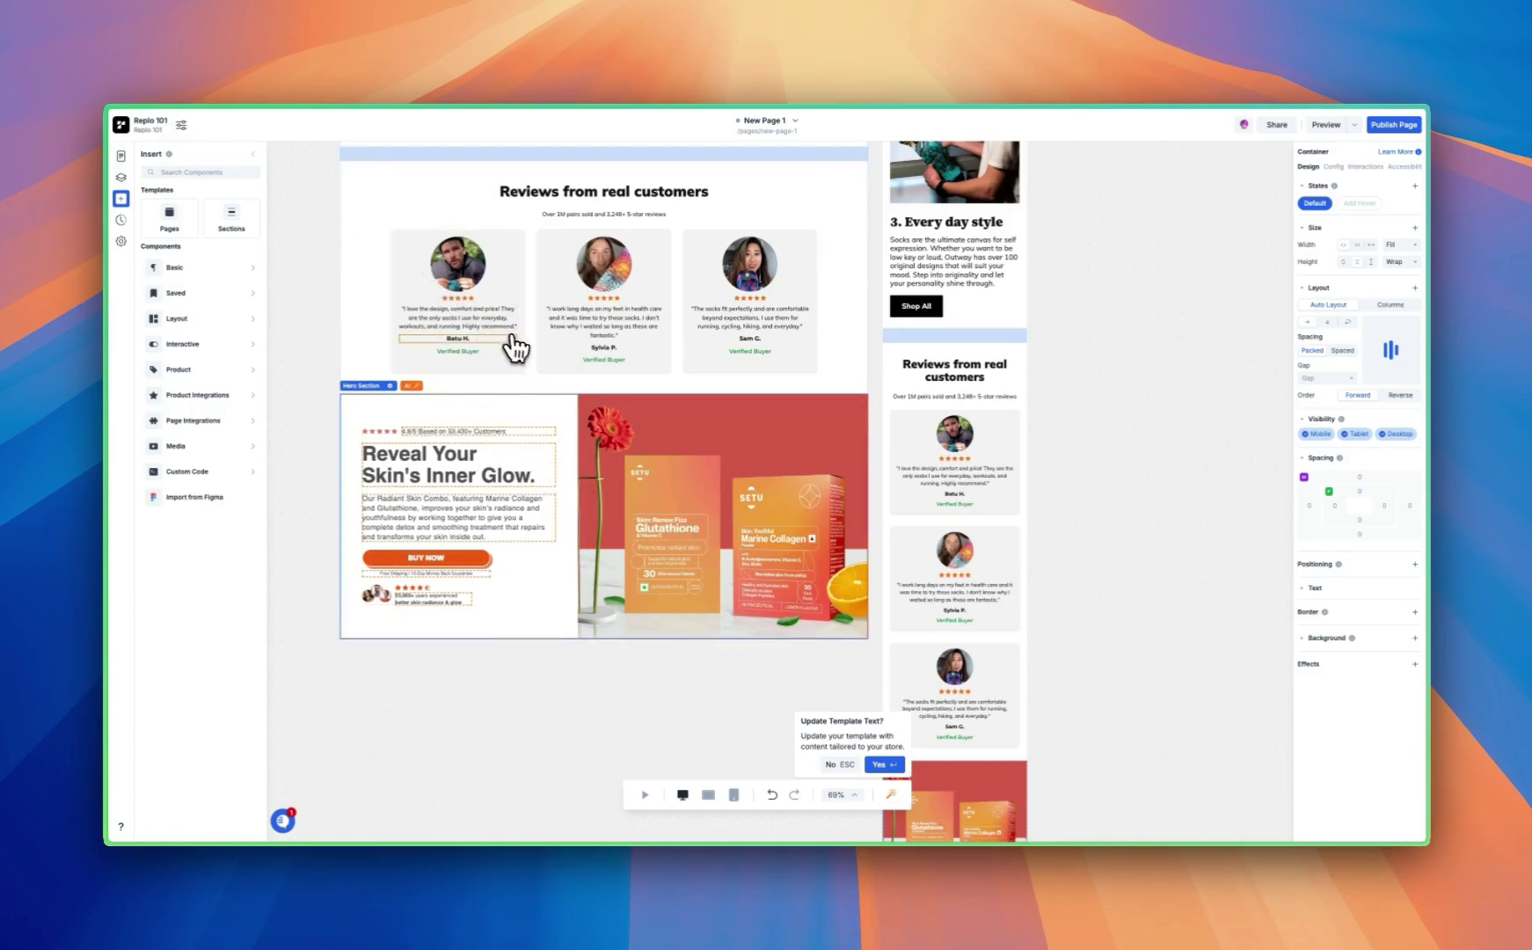
# In Layers, move the listicle's Container 1 below the Hero Section
pyautogui.click(122, 177)
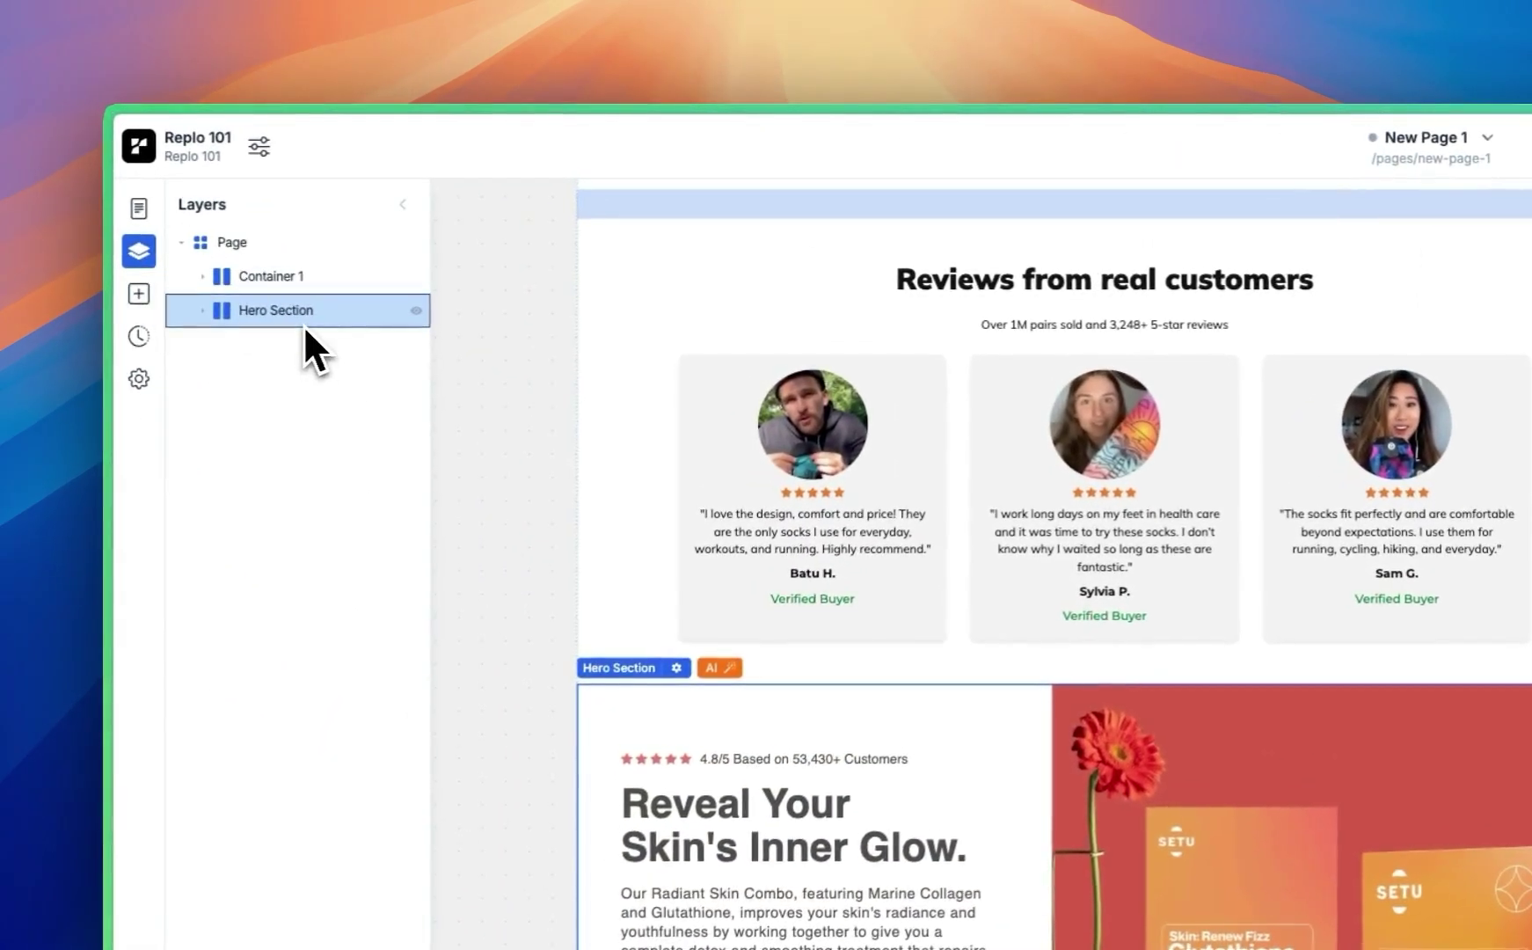
pyautogui.moveTo(250, 270); pyautogui.dragTo(350, 324)
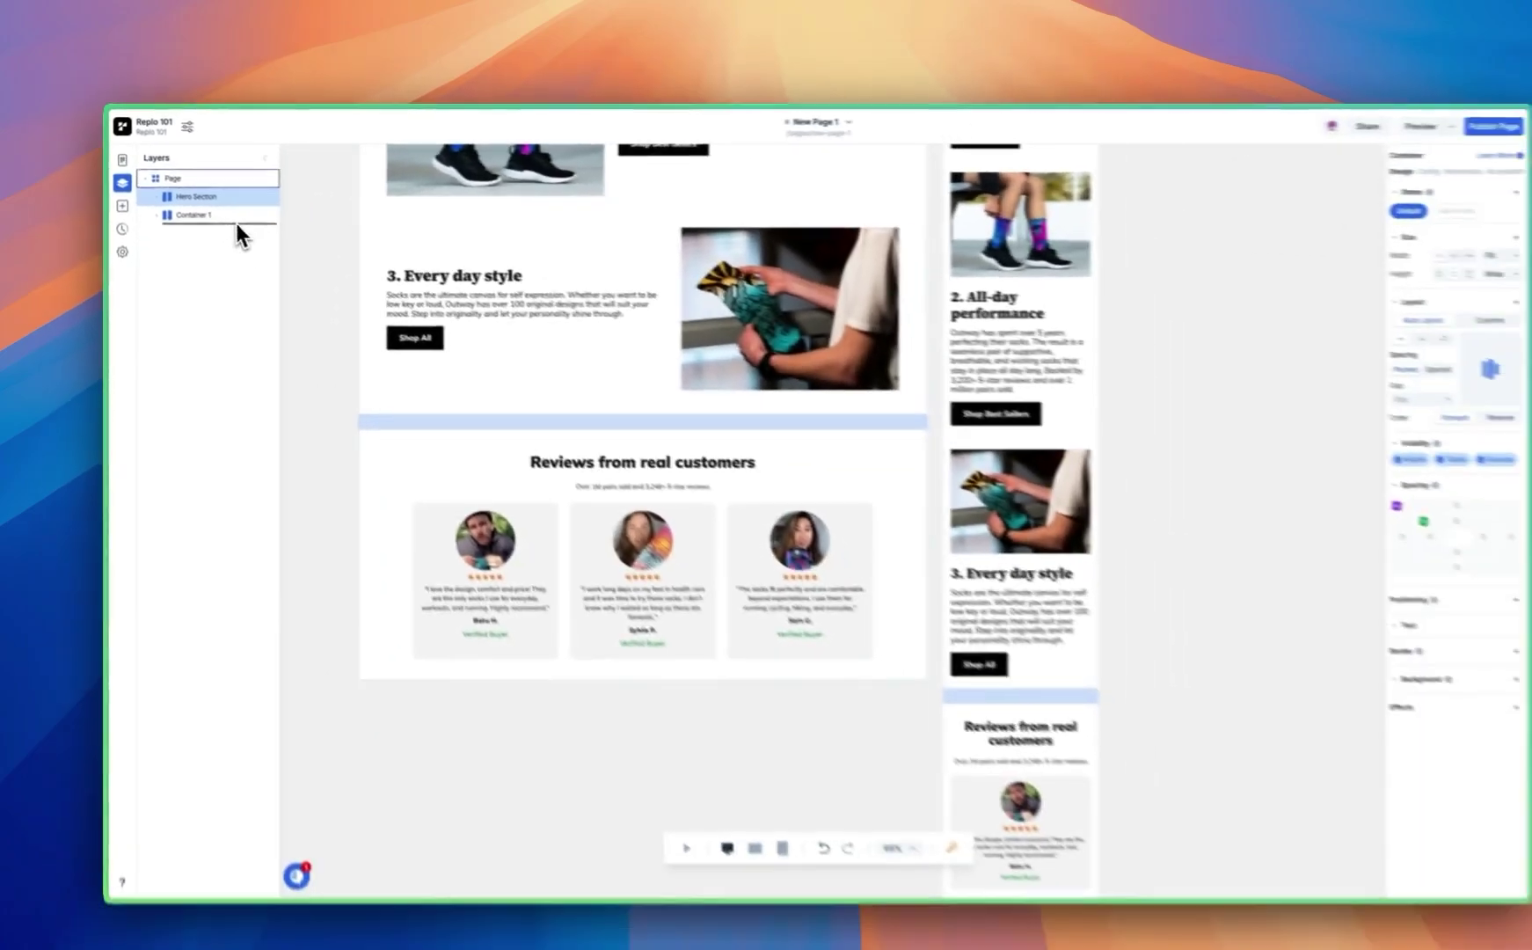
pyautogui.moveTo(236, 223); pyautogui.dragTo(166, 194)
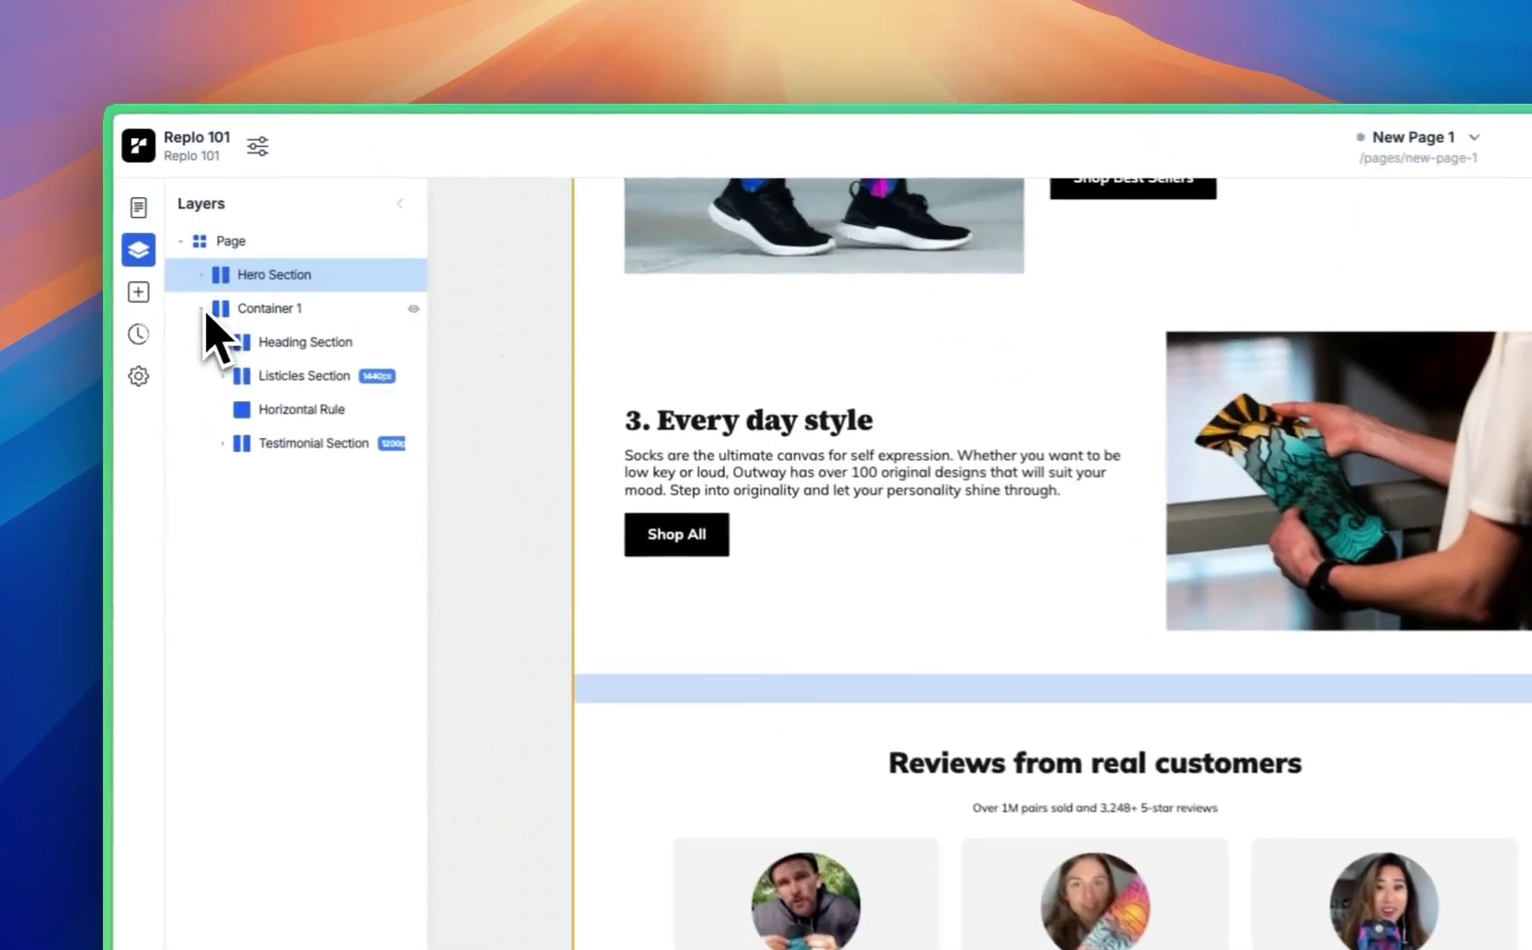
pyautogui.click(153, 207)
pyautogui.scroll(10, 1102, 523)
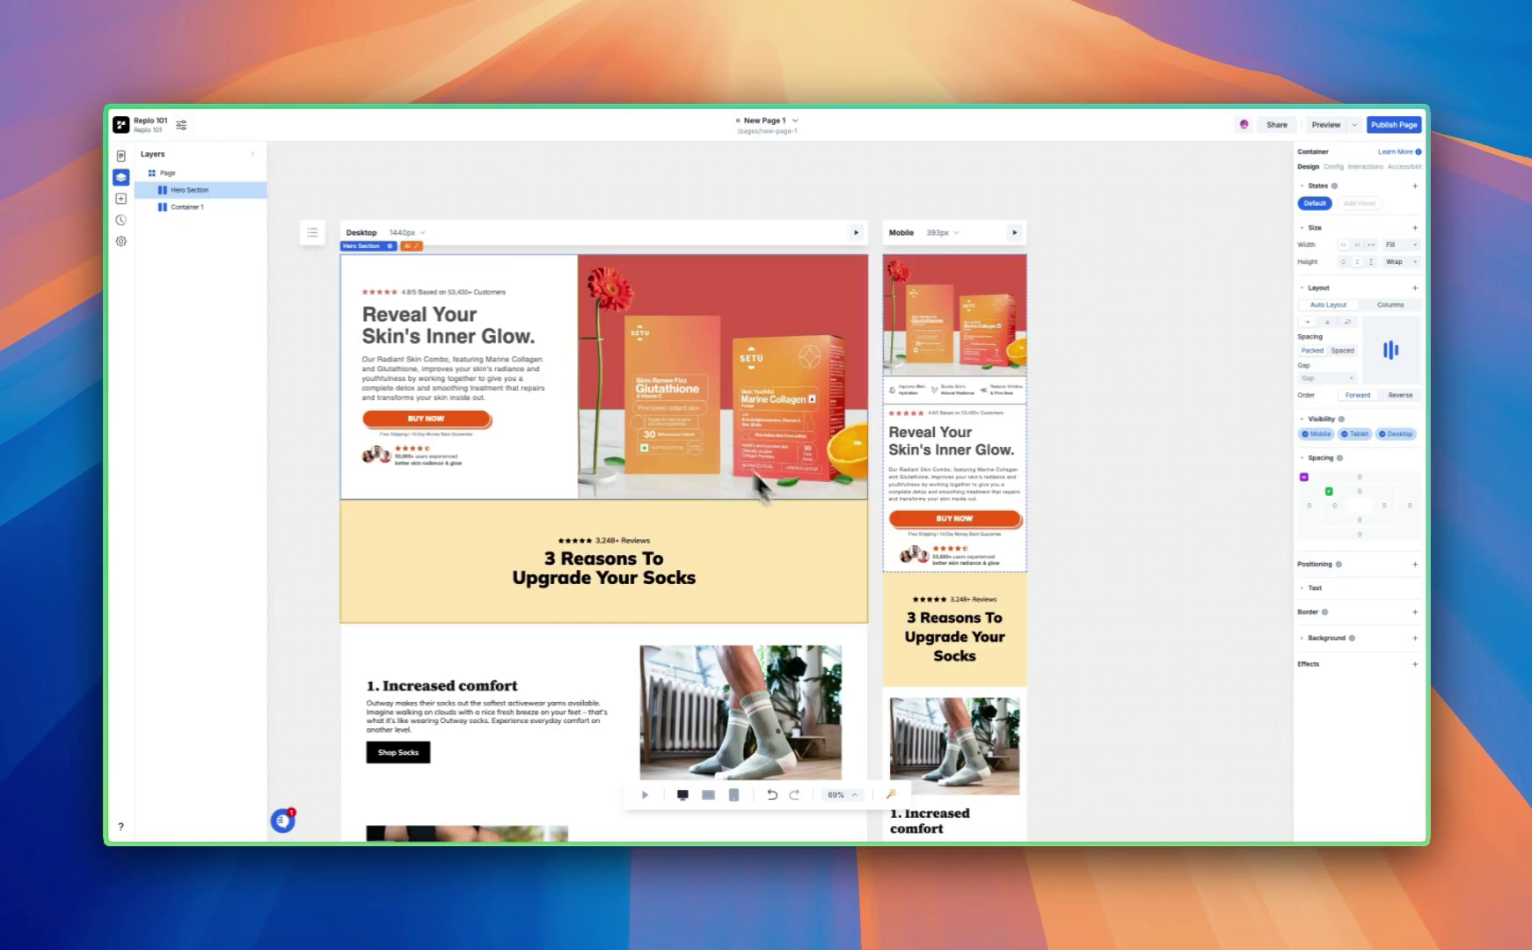
# Copy the '3 Reasons To Upgrade Your Socks' heading over the hero's 'Reveal Your Skin's Inner Glow' headline
pyautogui.doubleClick(613, 572)
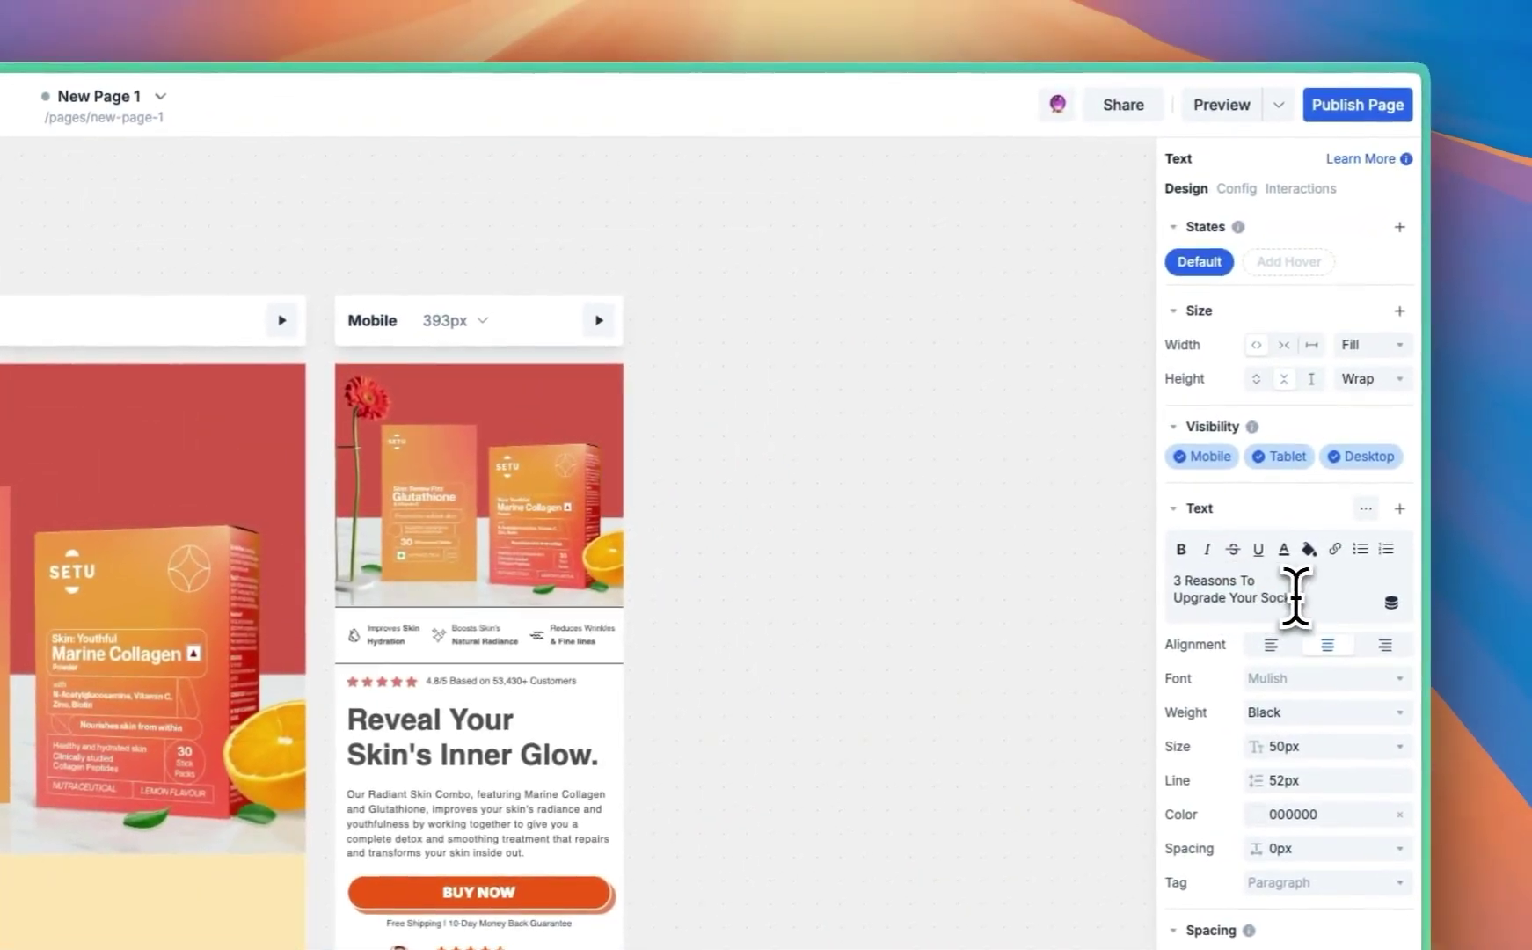
pyautogui.click(1231, 576)
pyautogui.tripleClick(1198, 594)
pyautogui.press('super+c')
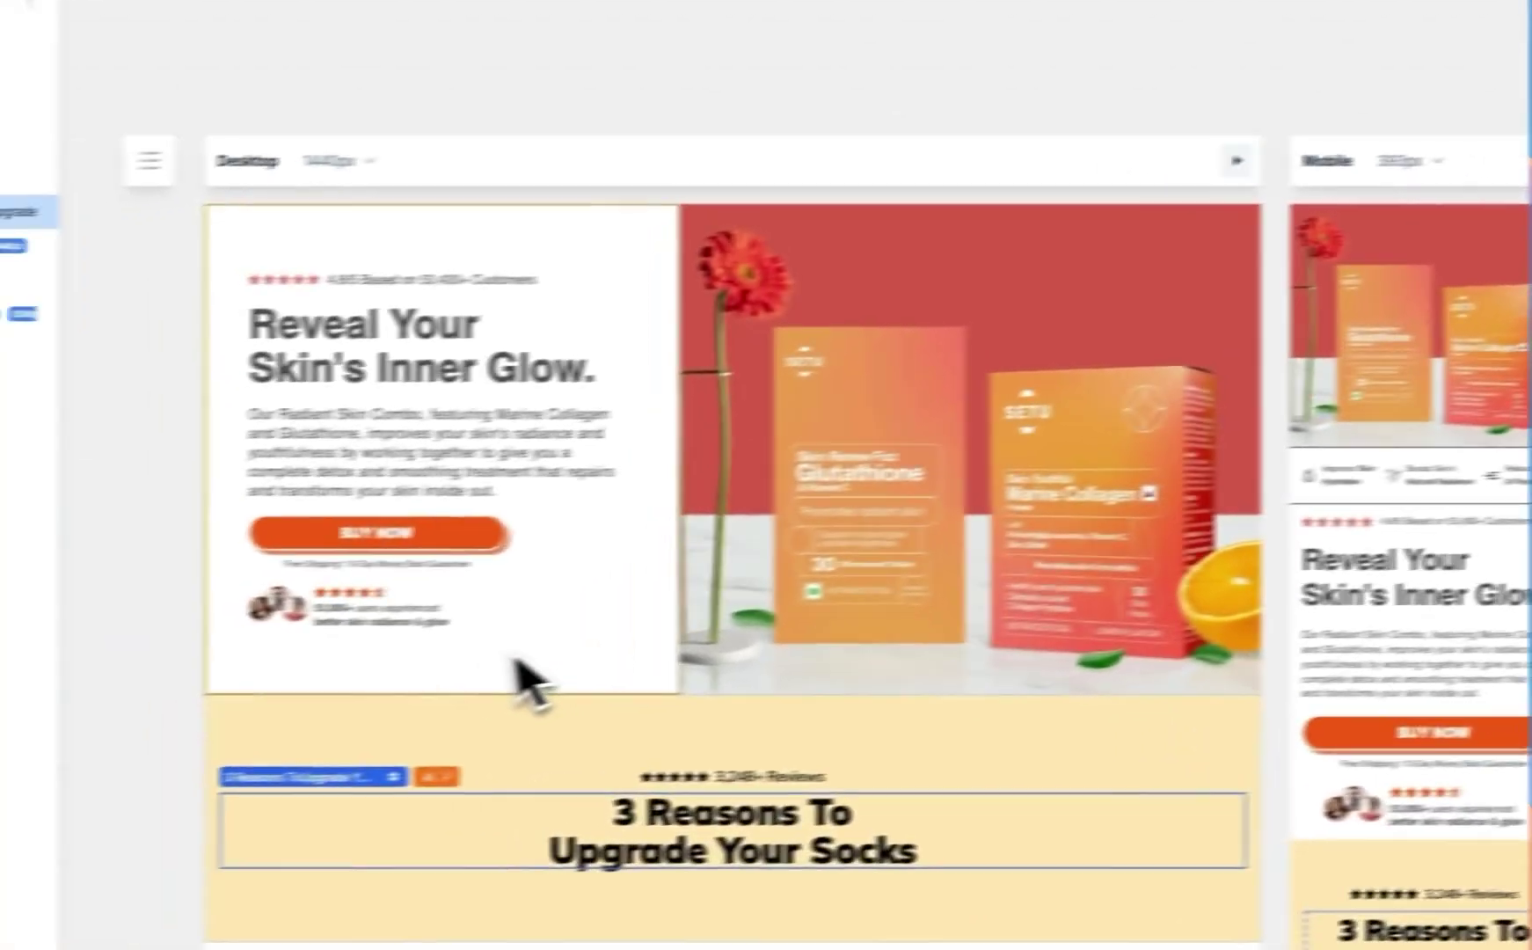
pyautogui.click(393, 387)
pyautogui.doubleClick(340, 371)
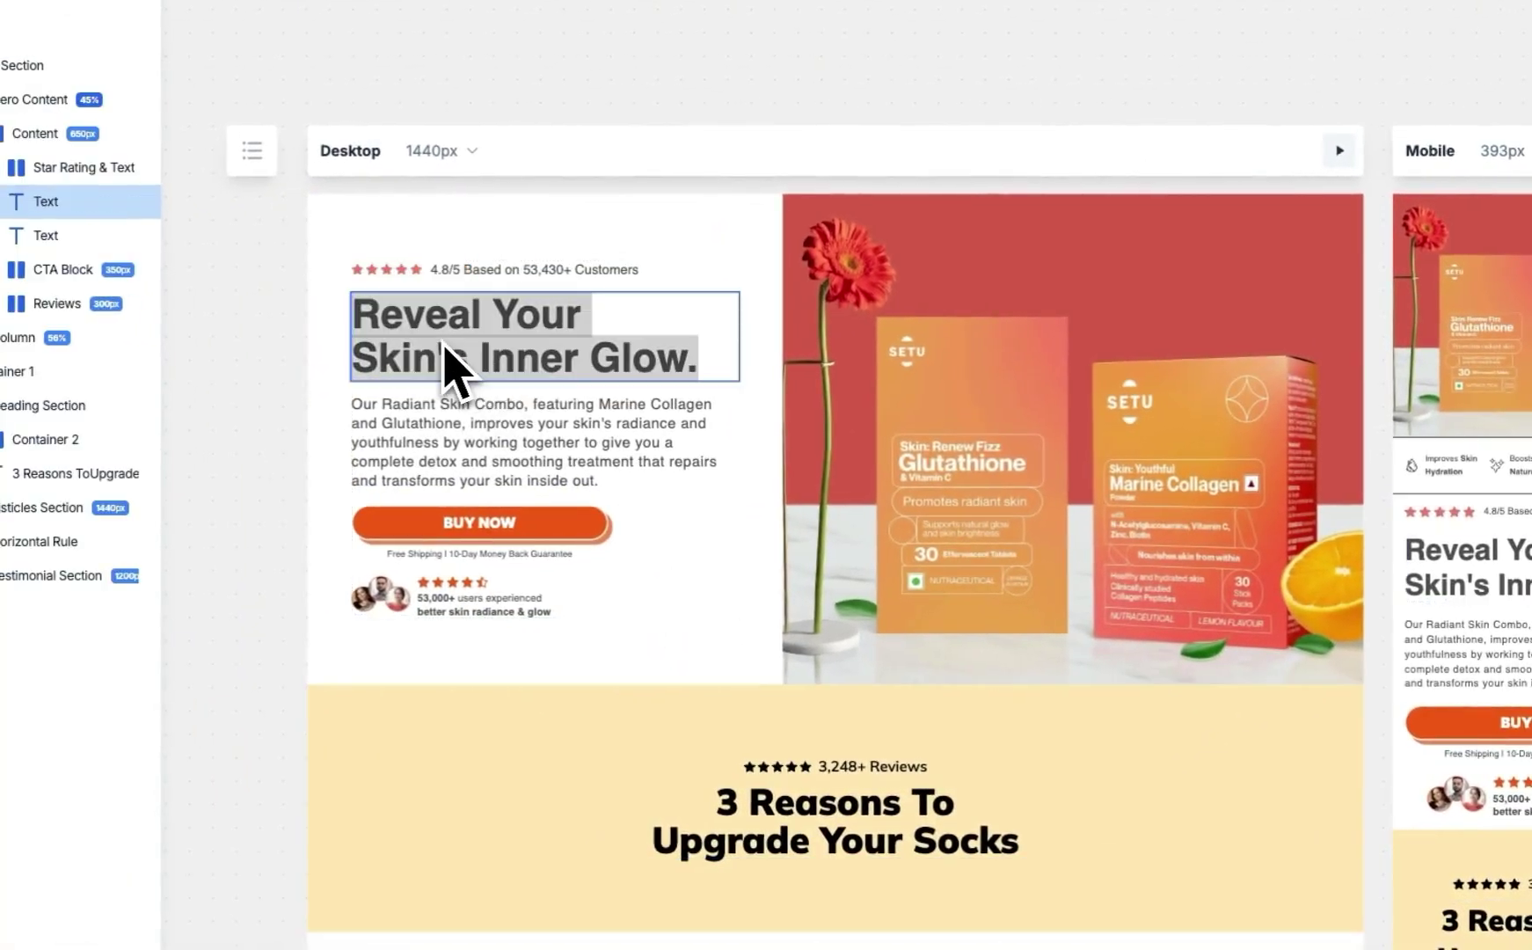
pyautogui.press('super+v')
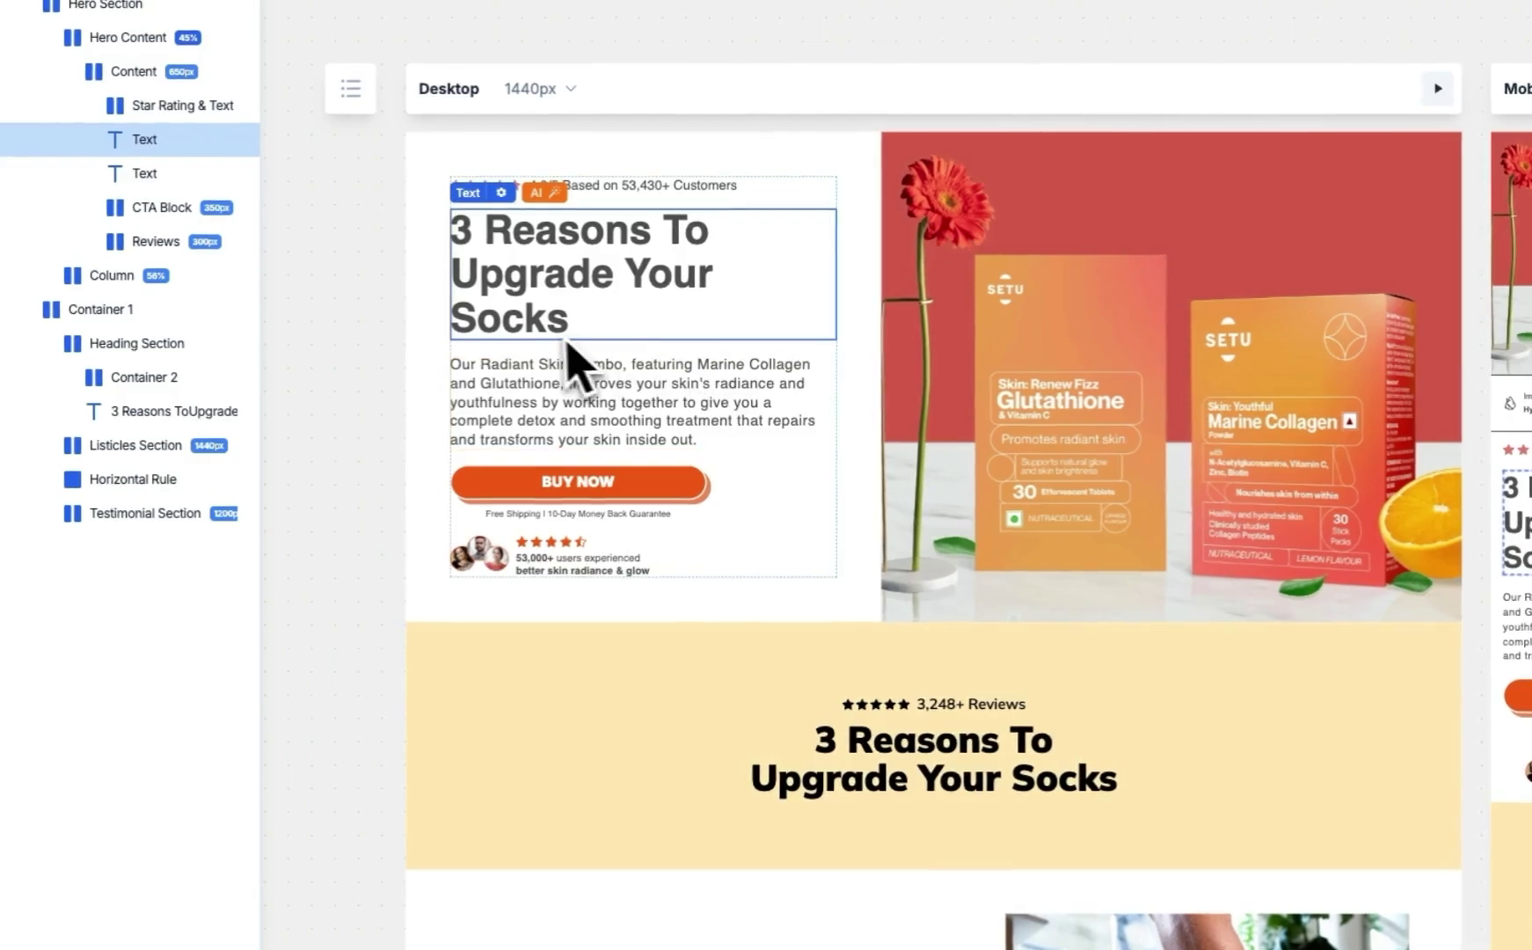
# Change 'Socks' to 'Cola' in the hero headline
pyautogui.click(520, 330)
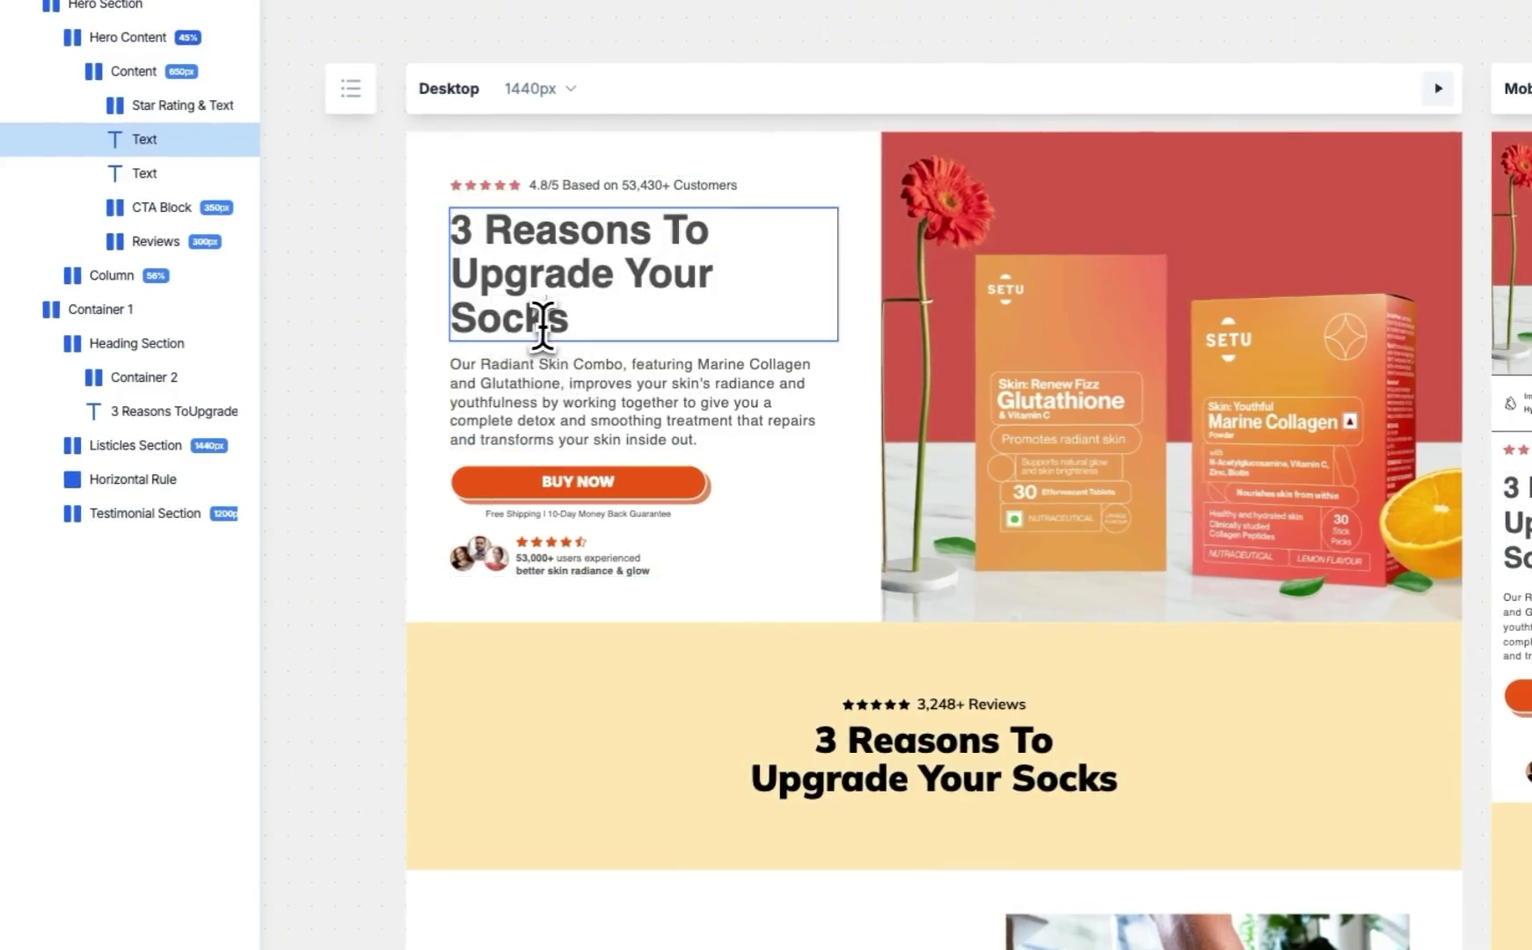
pyautogui.moveTo(563, 325); pyautogui.dragTo(455, 324)
pyautogui.write('Cola')
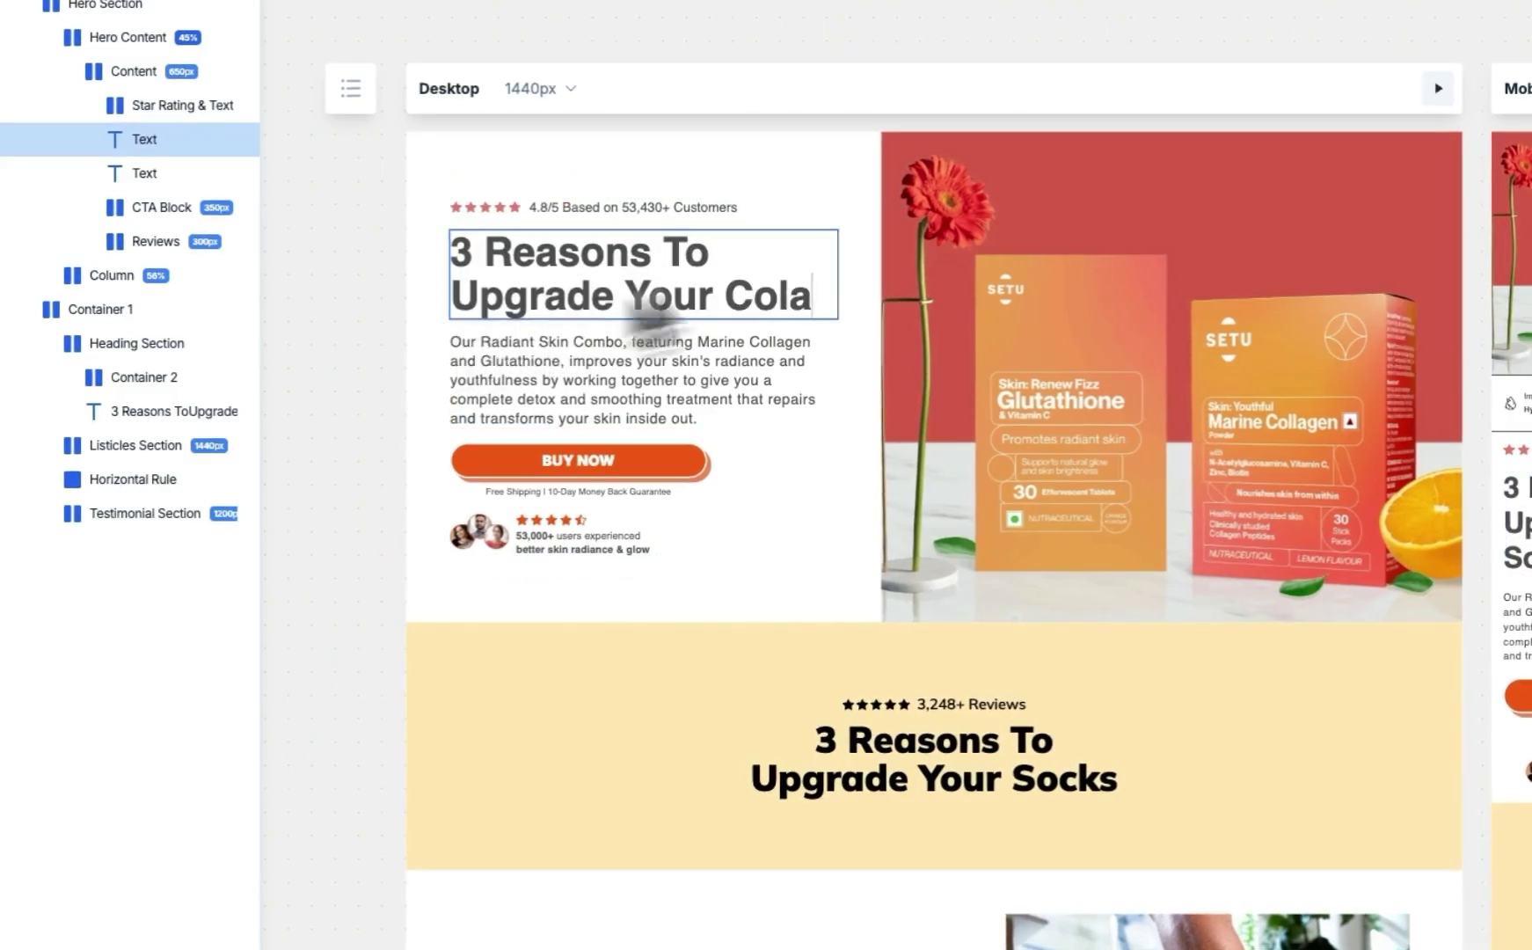
pyautogui.press('Escape')
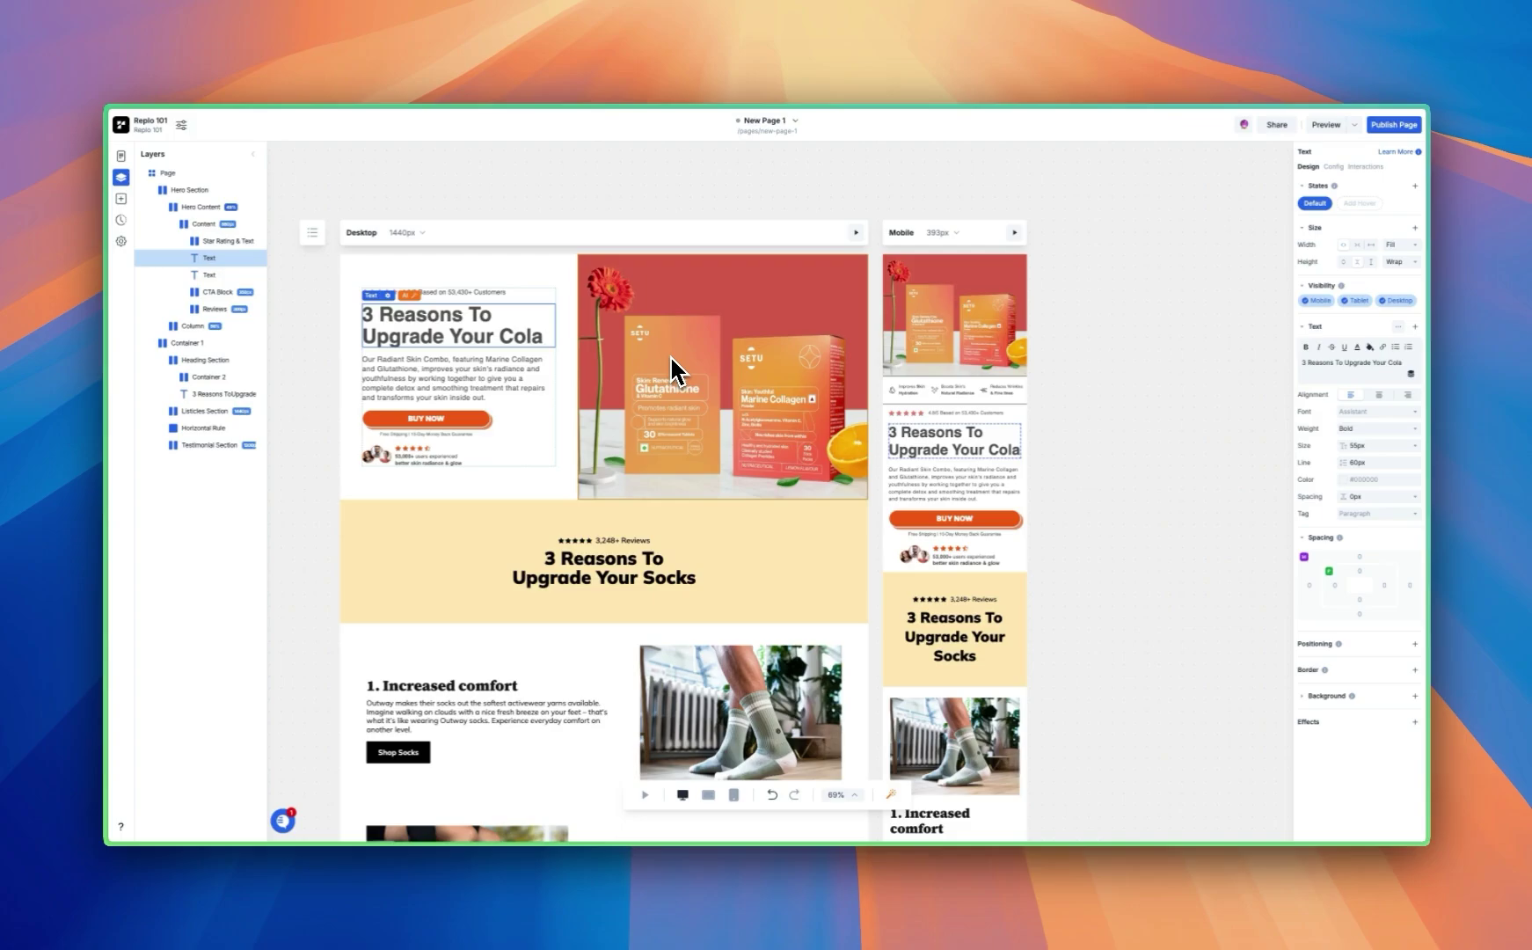
pyautogui.click(403, 520)
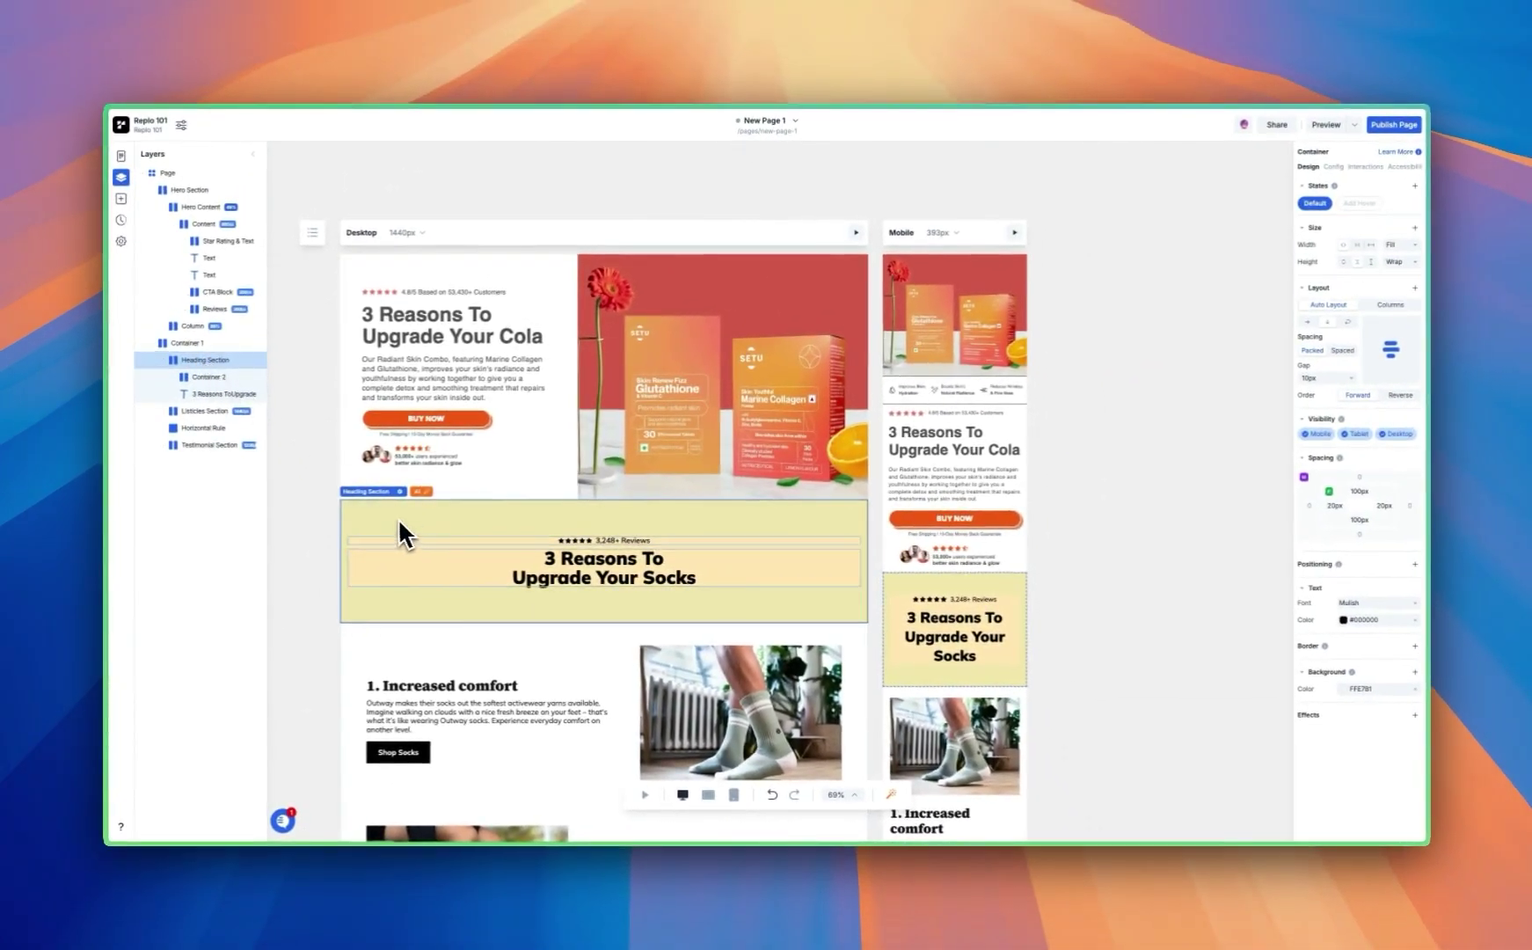
# Delete the yellow Socks heading banner and scroll through the page to confirm
pyautogui.press('Delete')
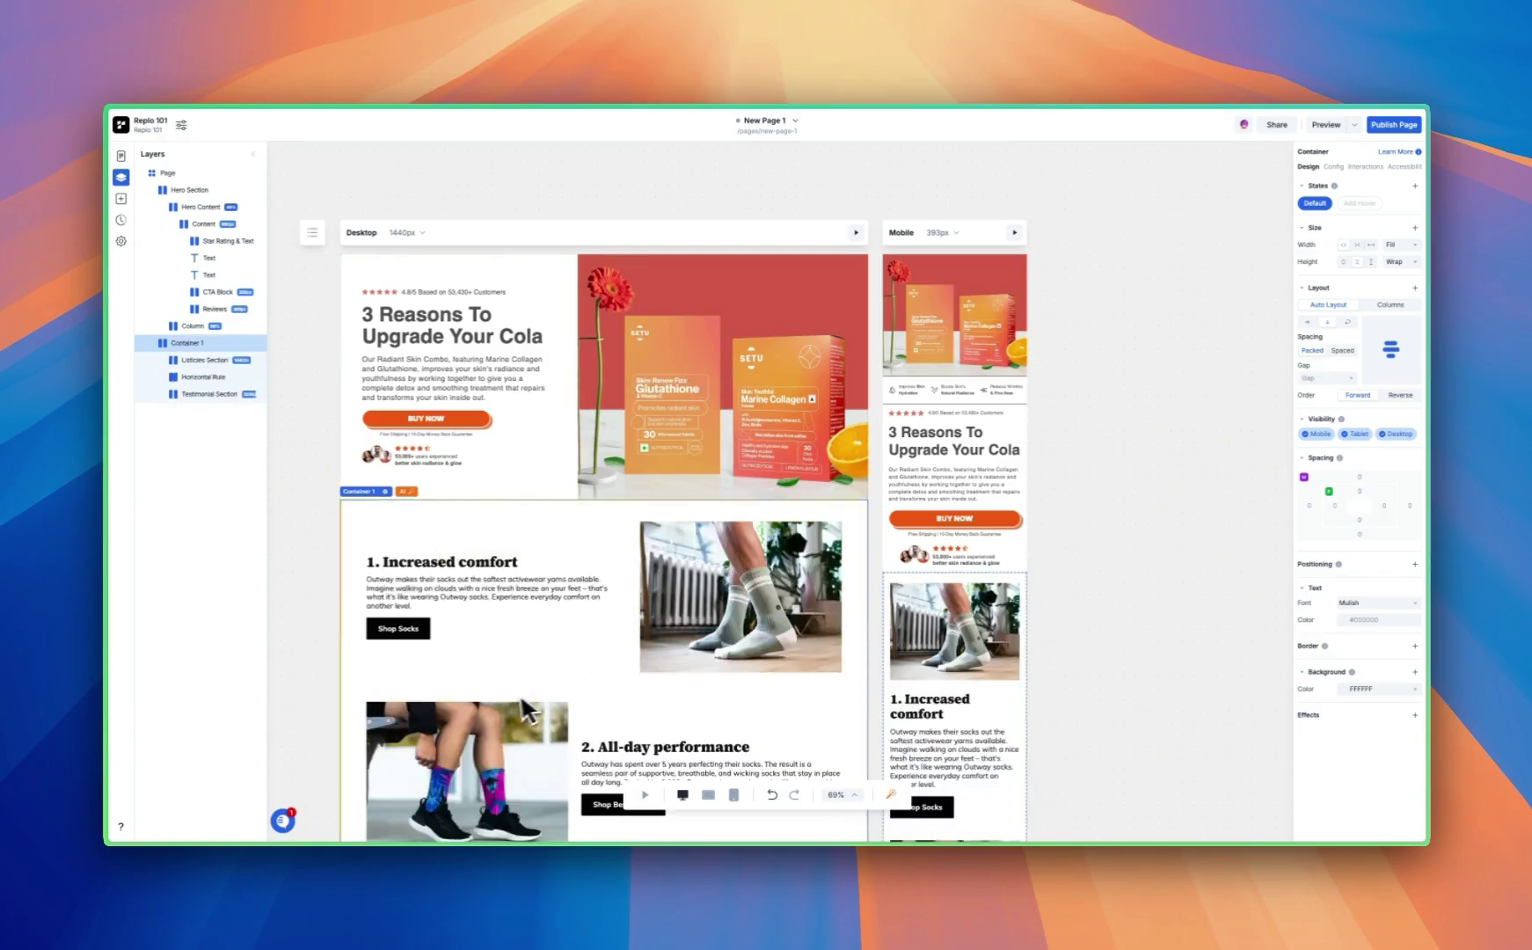
pyautogui.scroll(-5, 674, 339)
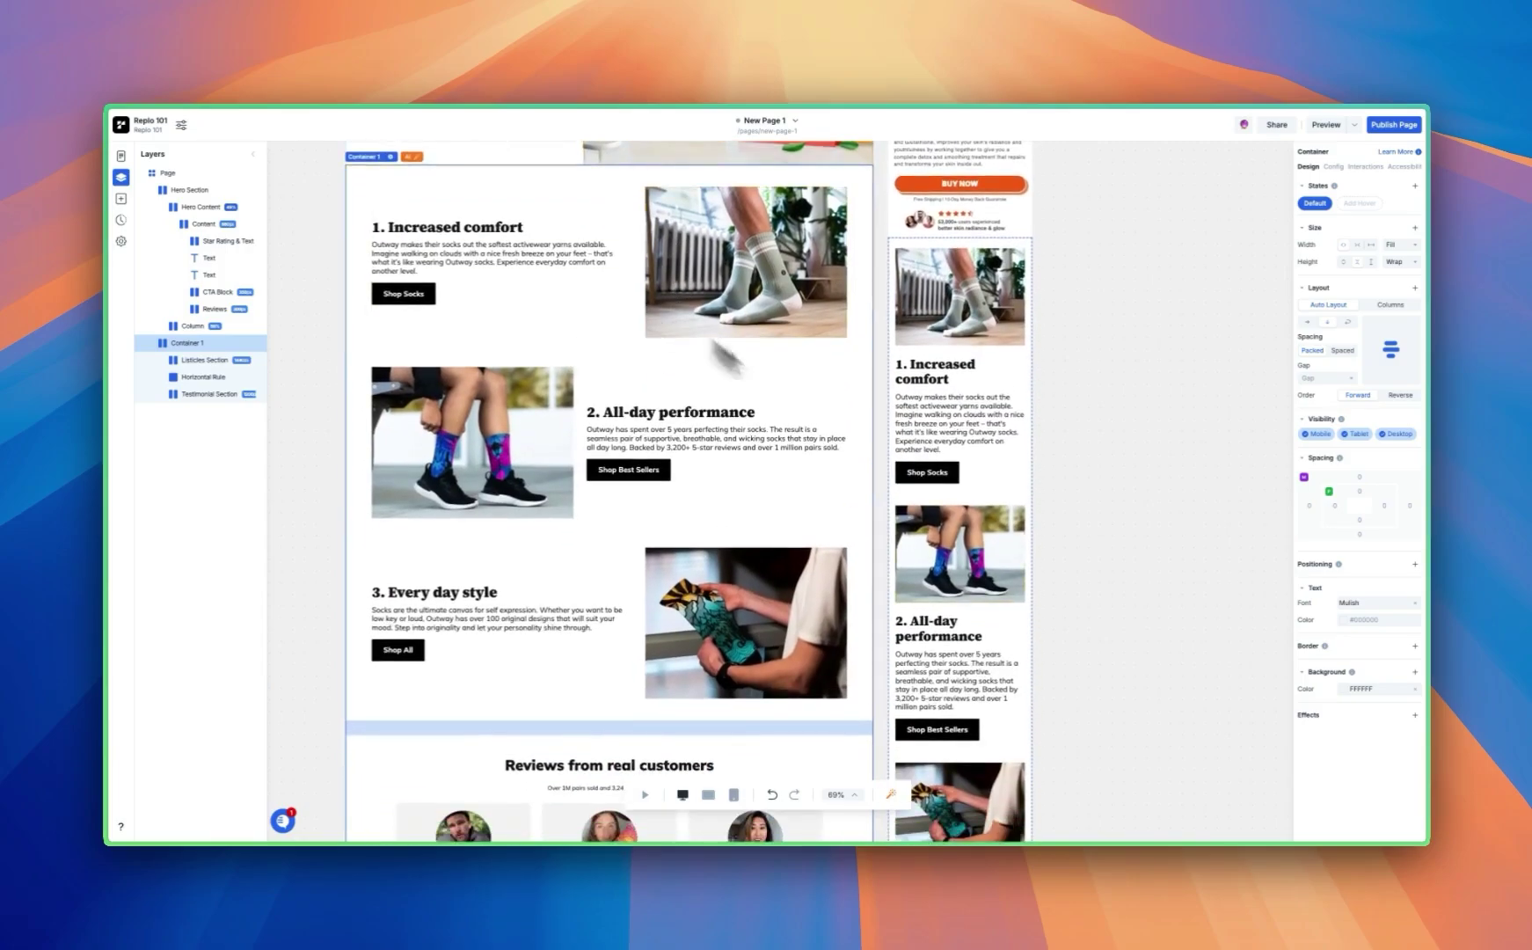
pyautogui.scroll(-5, 475, 481)
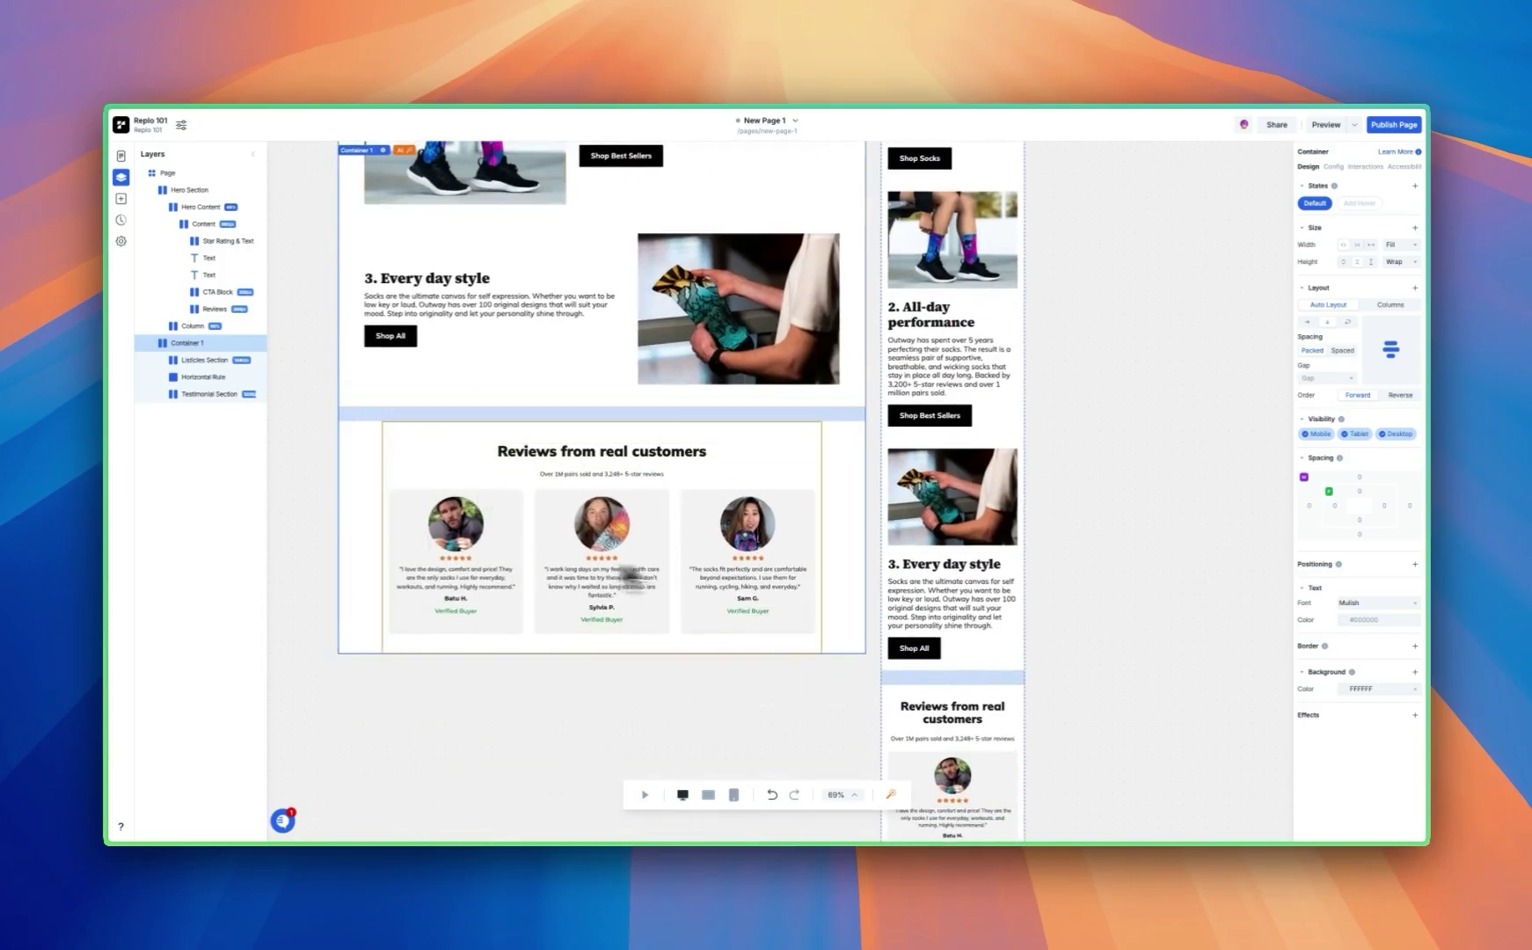
pyautogui.scroll(10, 581, 520)
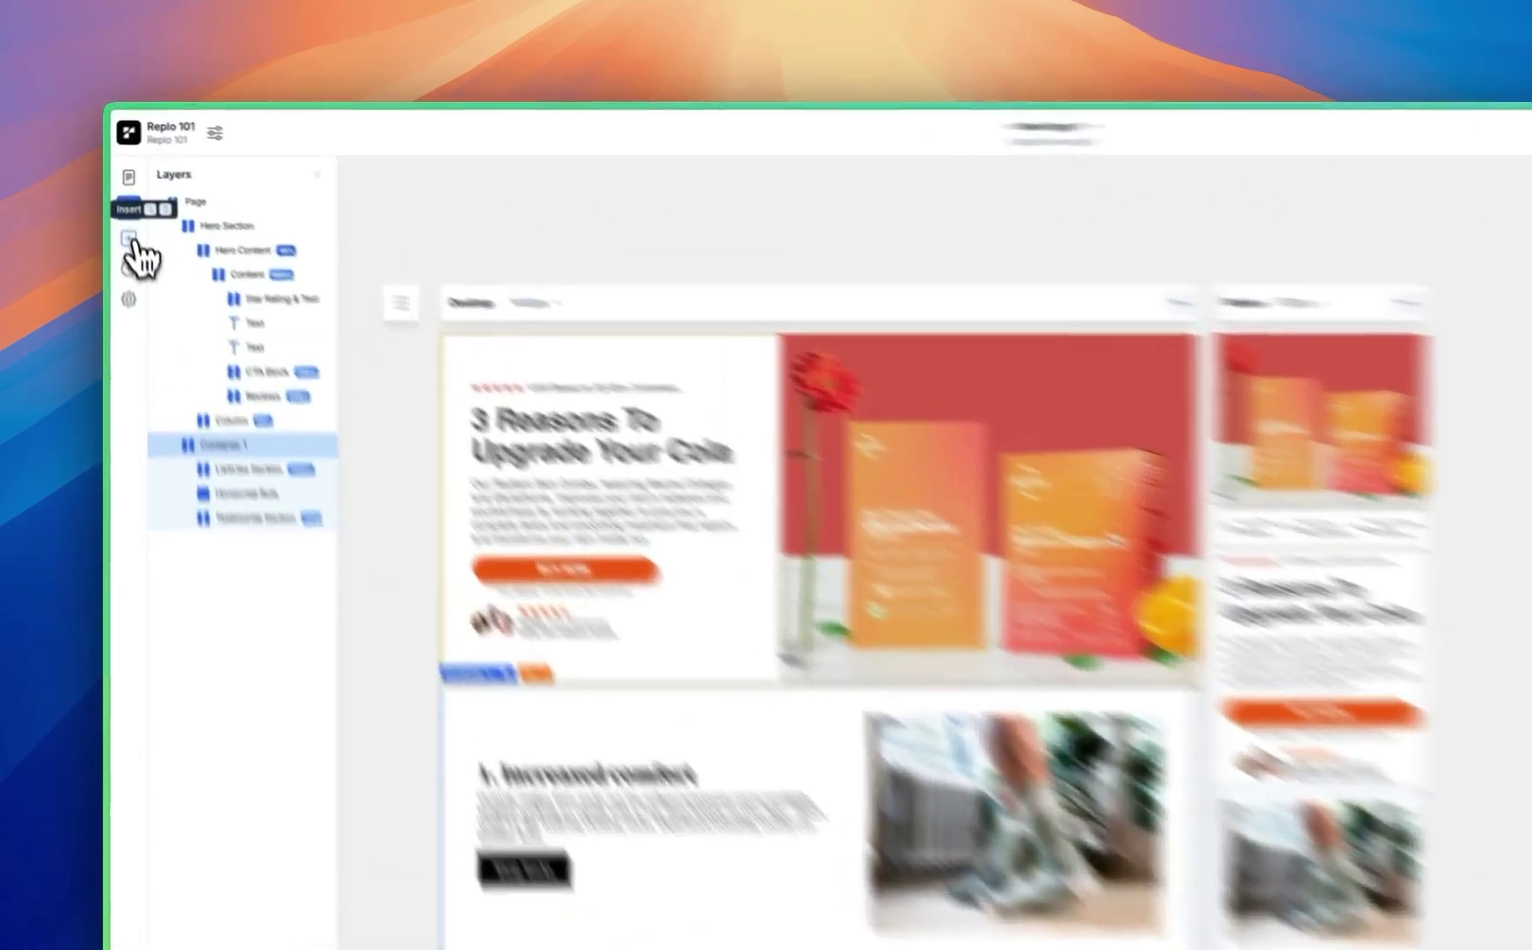
pyautogui.click(120, 199)
# Add the Dr. Squatch Product Details Section from the Products section templates
pyautogui.click(391, 327)
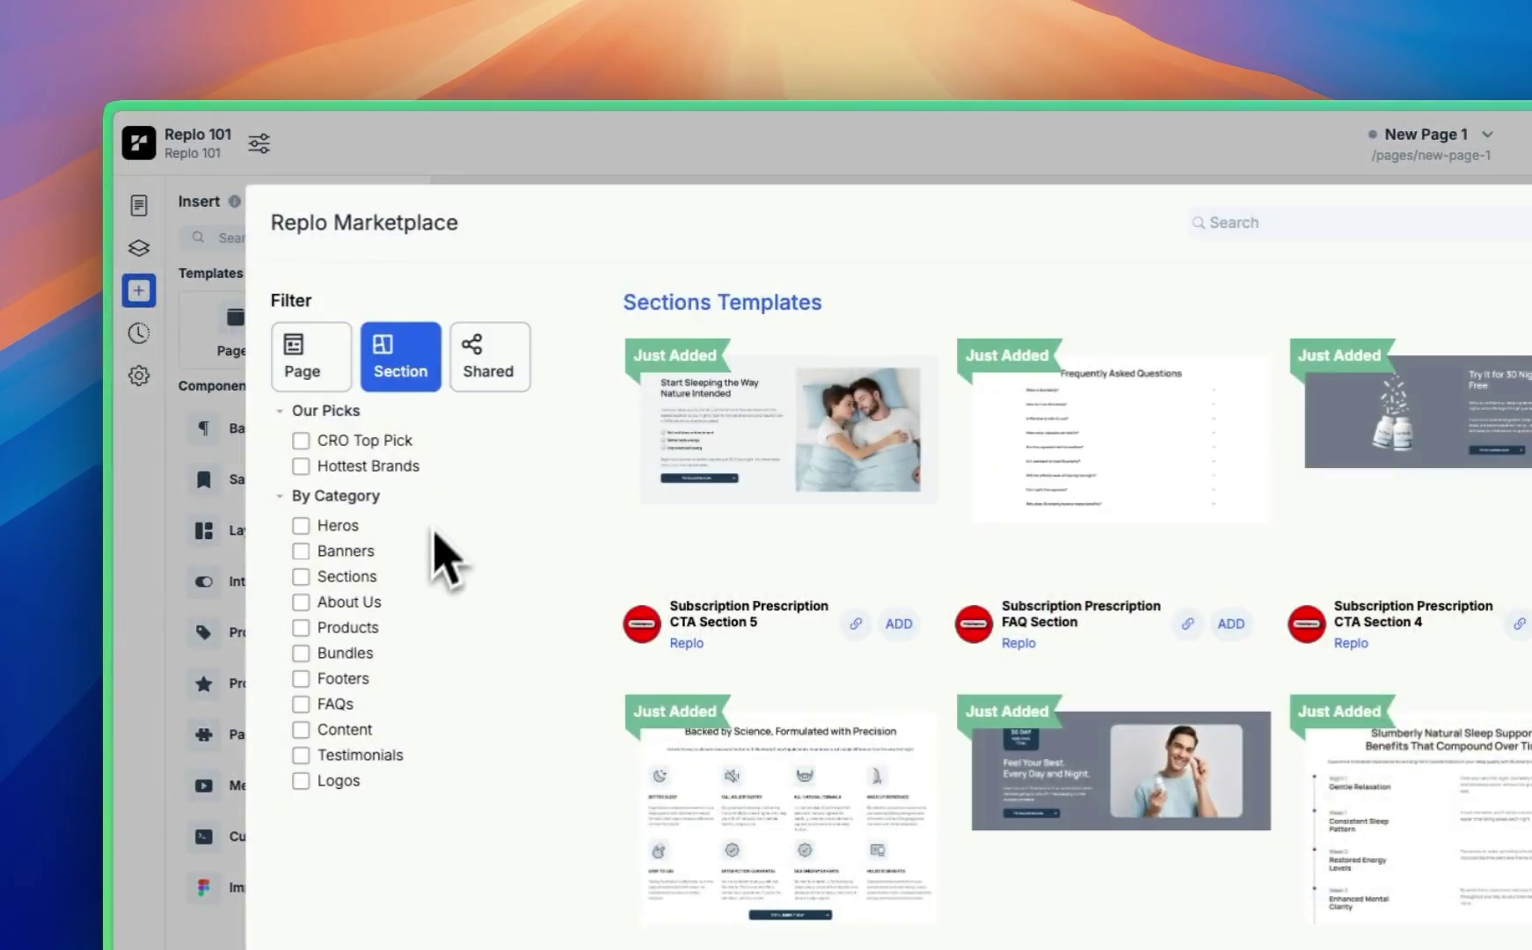
pyautogui.click(301, 628)
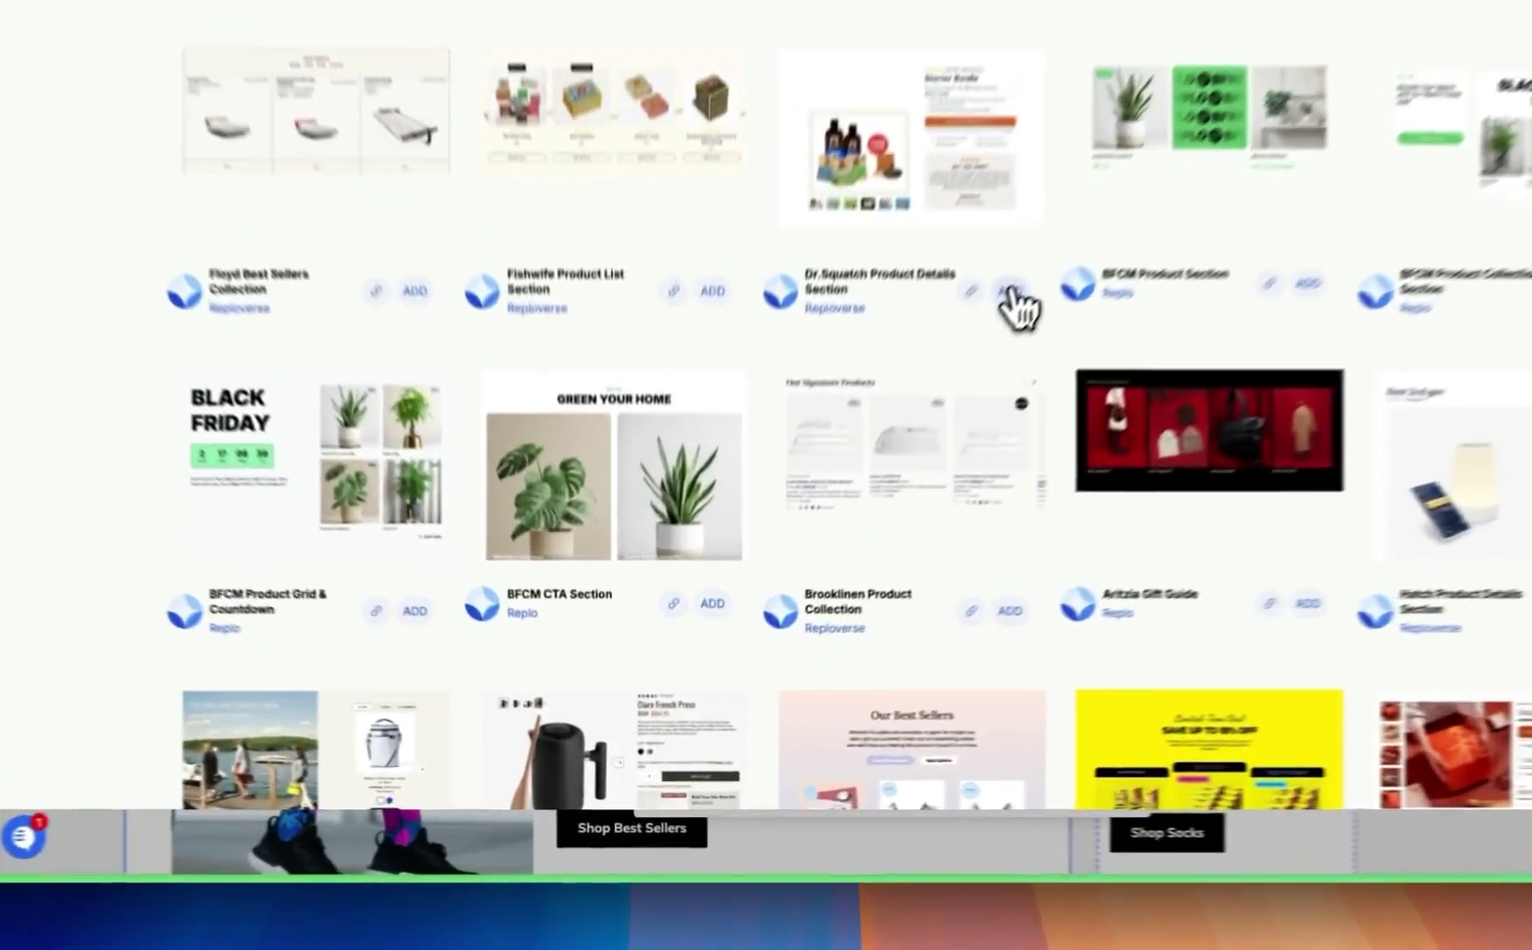
pyautogui.click(833, 517)
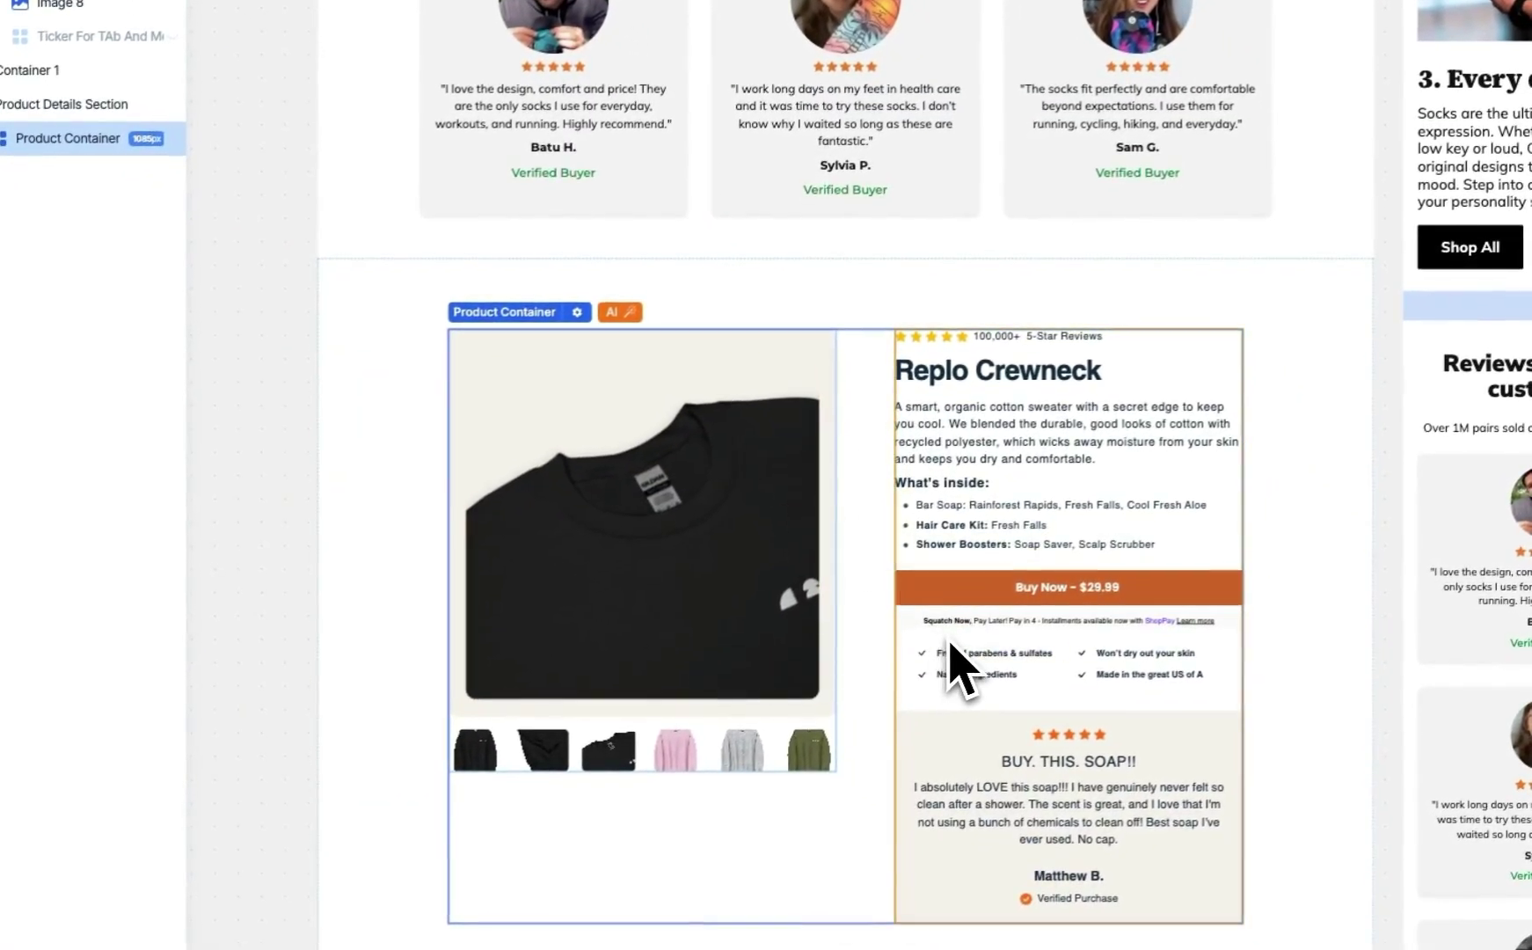
pyautogui.scroll(3, 961, 668)
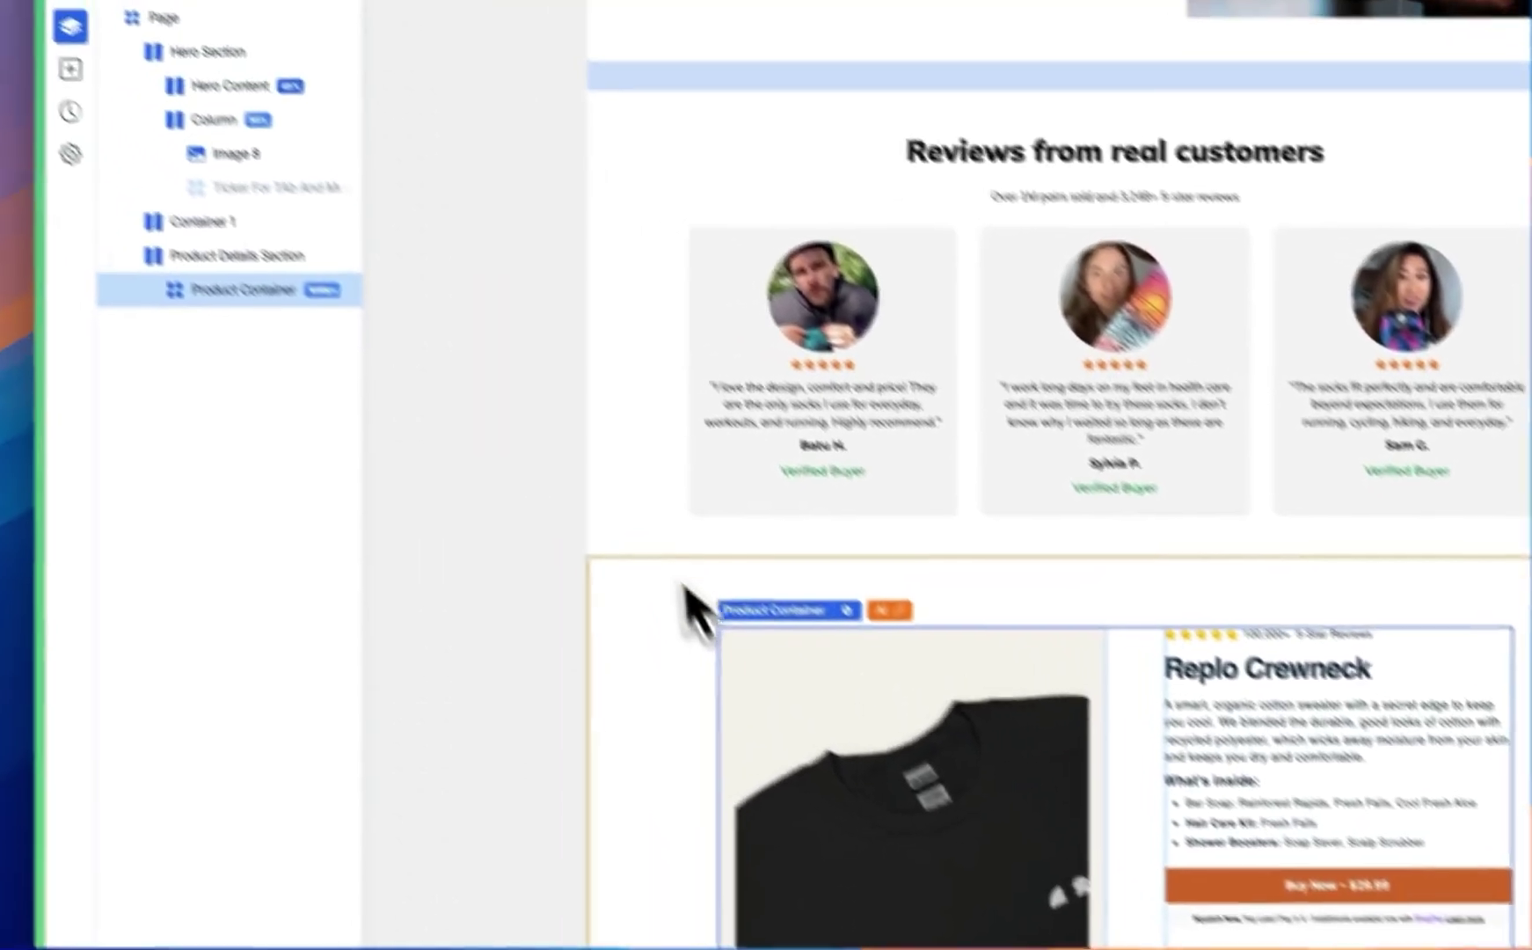
# In Layers, move the Product Details Section into Container 1 right after the Listicles Section
pyautogui.click(413, 351)
pyautogui.moveTo(291, 343); pyautogui.dragTo(288, 297)
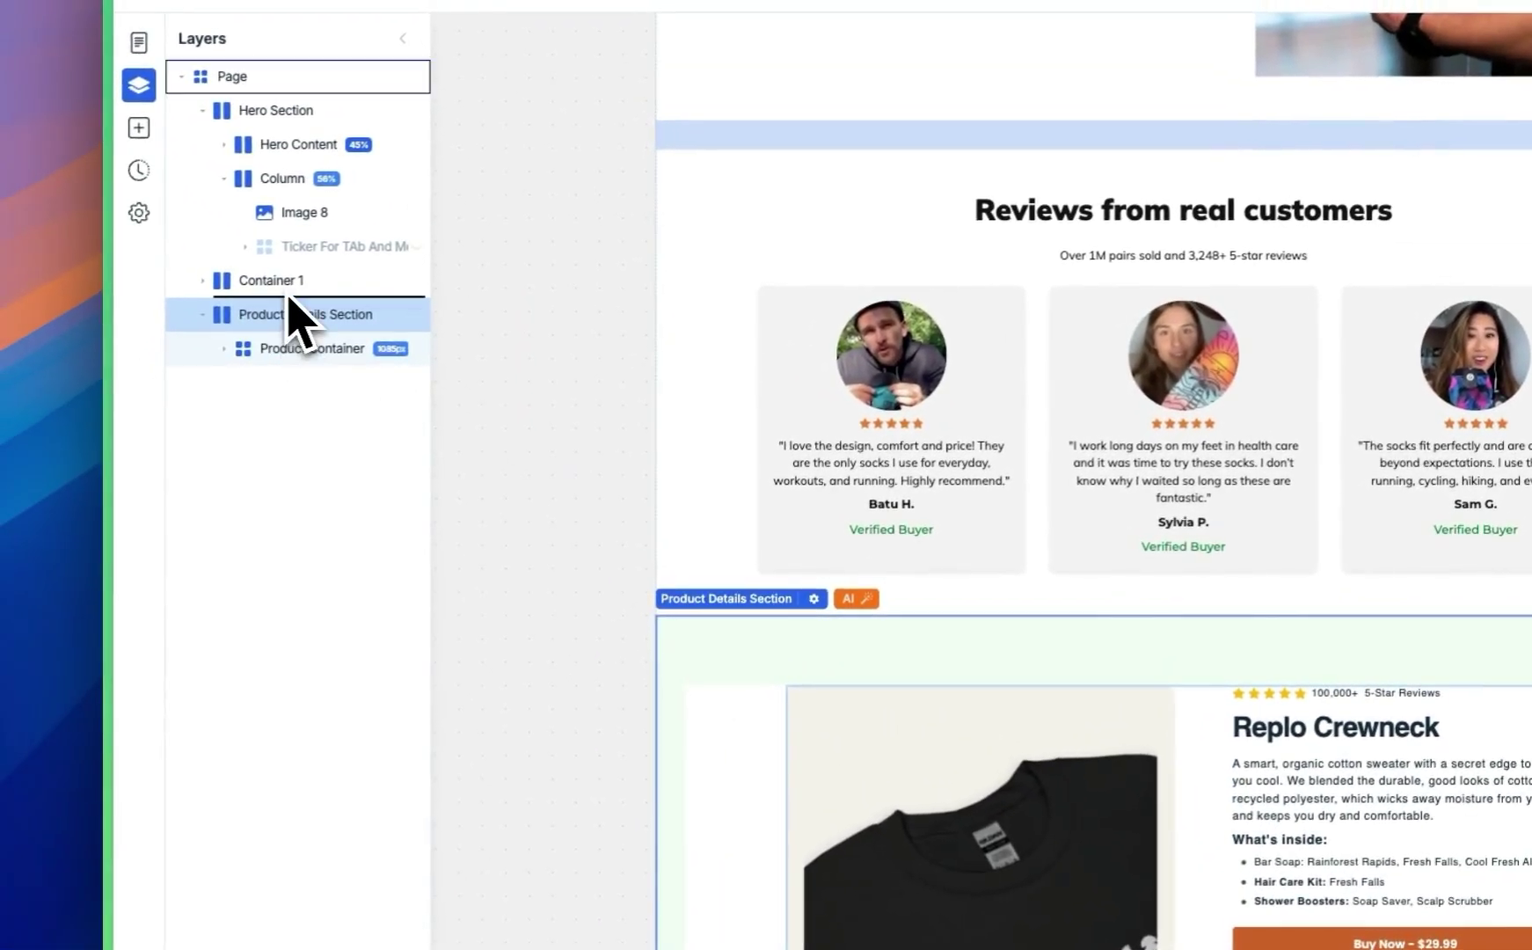
pyautogui.moveTo(293, 283); pyautogui.dragTo(306, 348)
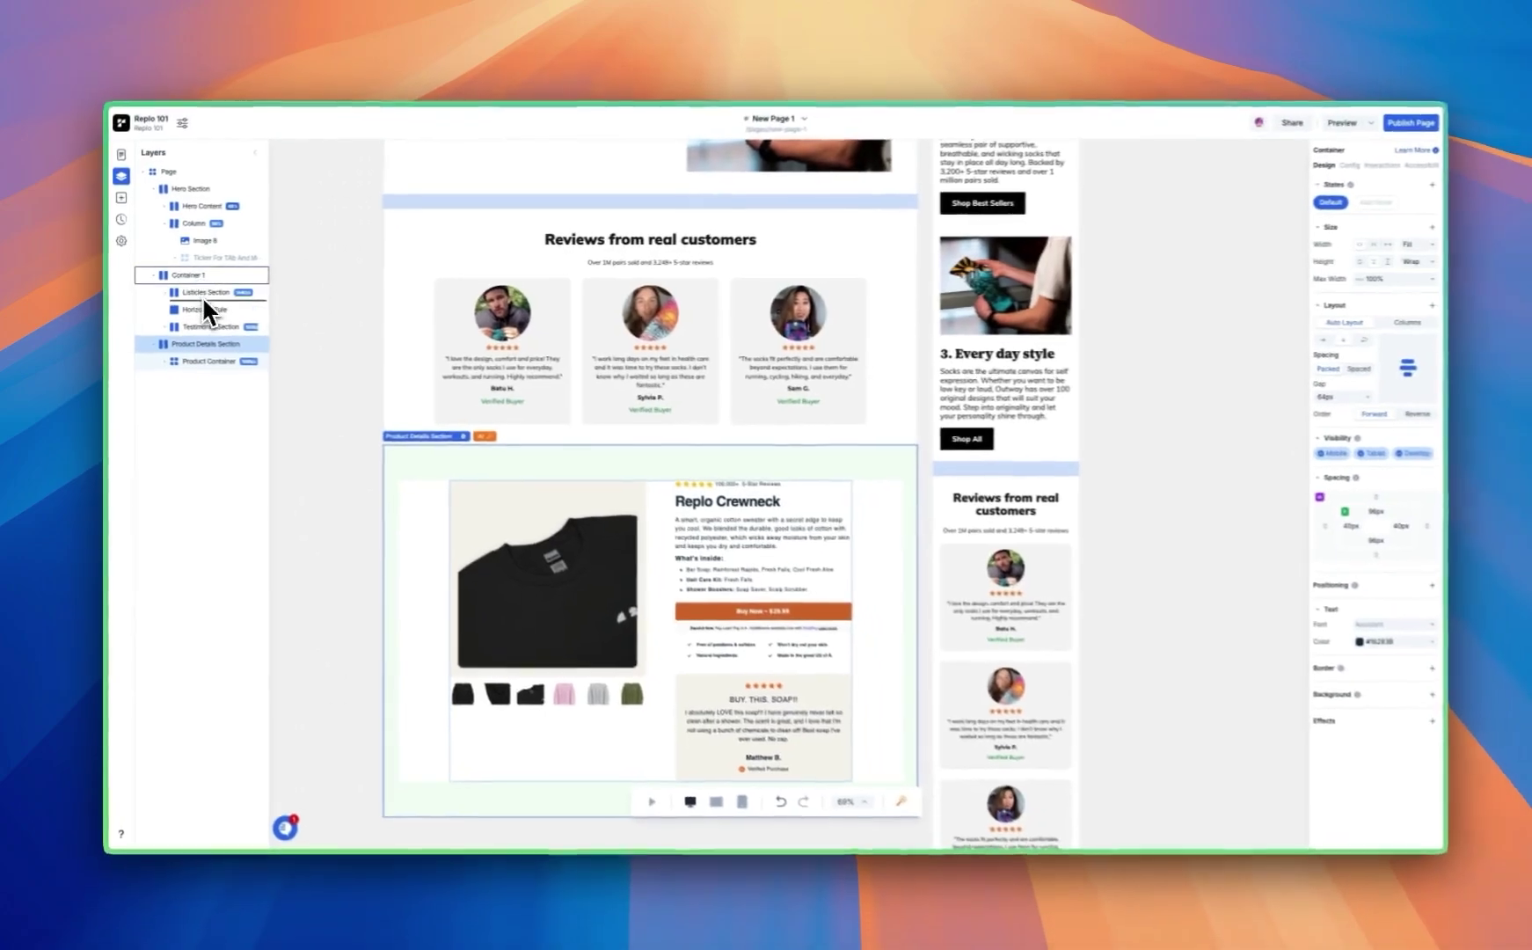
pyautogui.moveTo(202, 301); pyautogui.dragTo(202, 301)
pyautogui.scroll(10, 1087, 462)
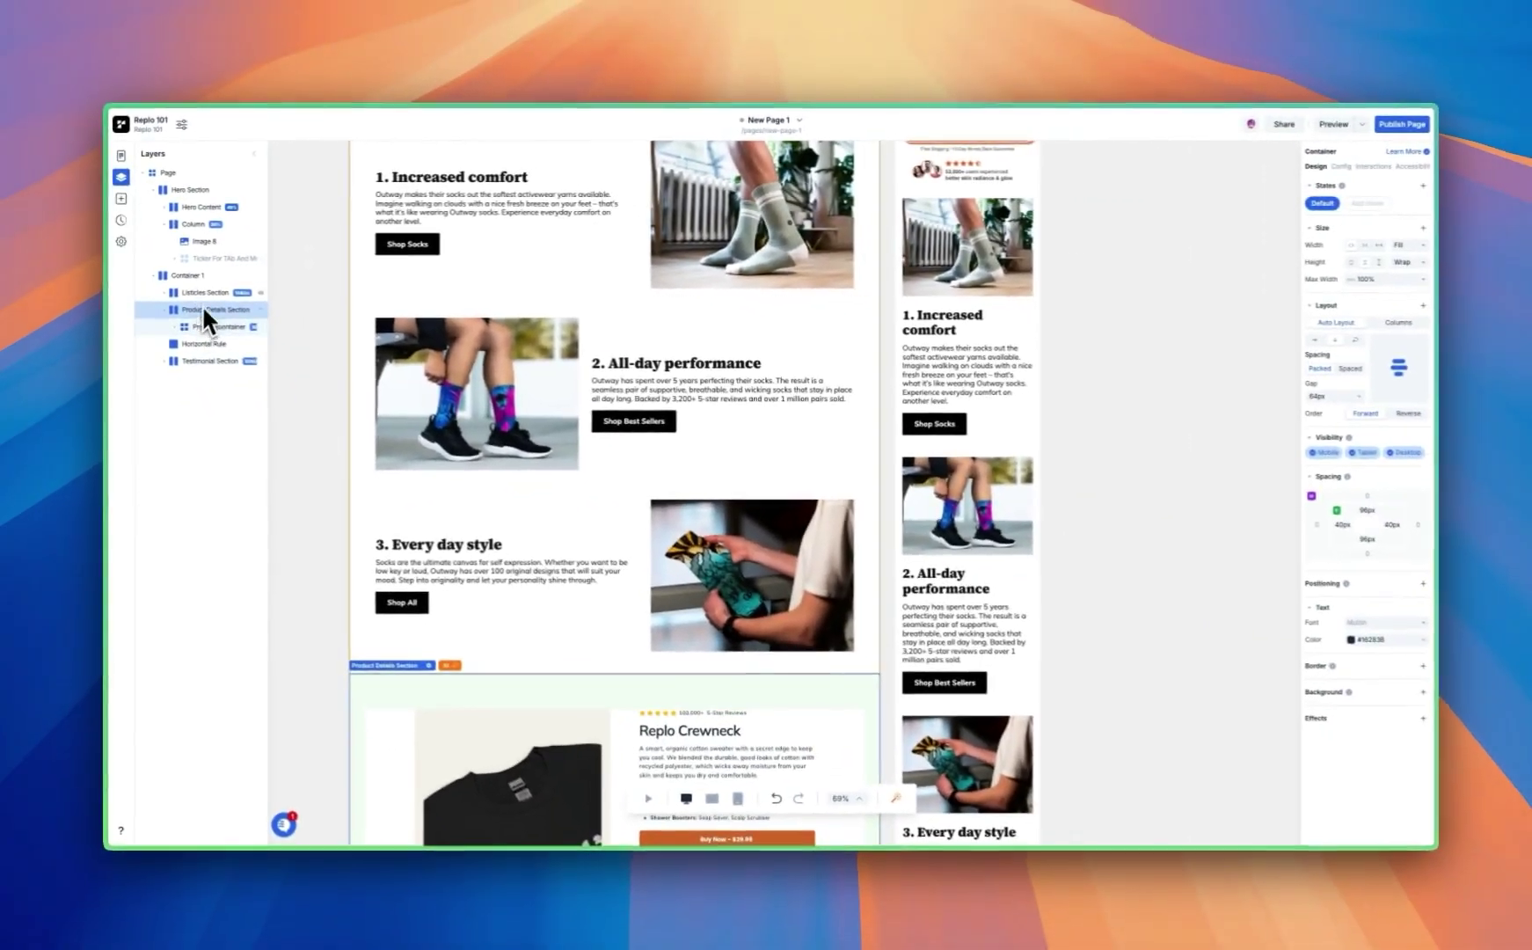
pyautogui.scroll(-5, 563, 598)
pyautogui.scroll(-5, 510, 589)
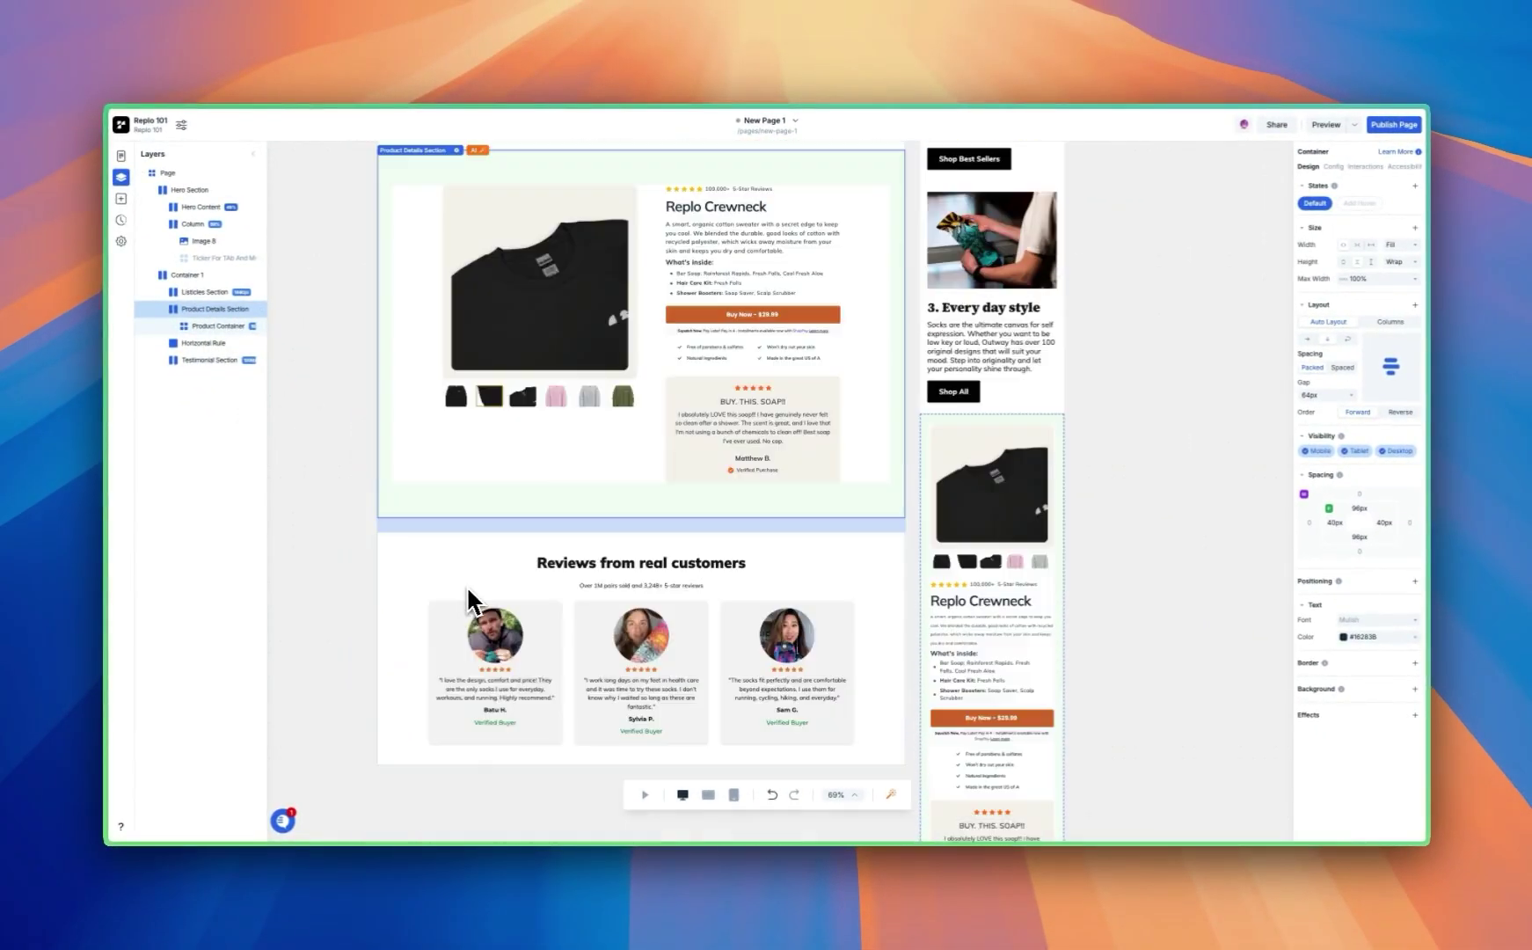
pyautogui.scroll(-2, 589, 545)
pyautogui.click(406, 447)
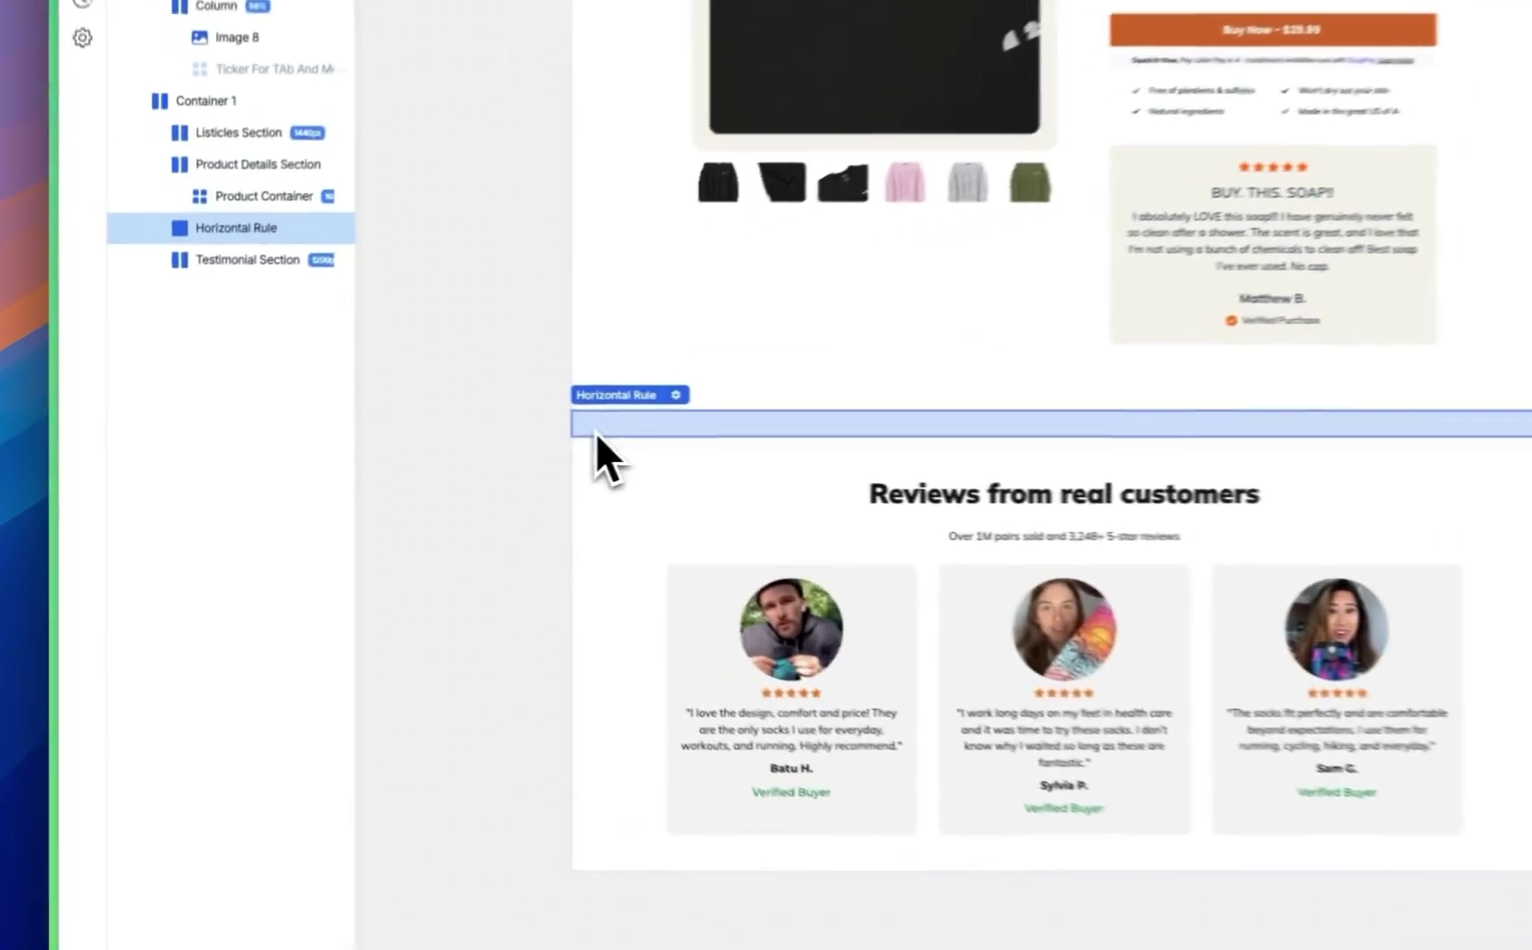
pyautogui.click(400, 509)
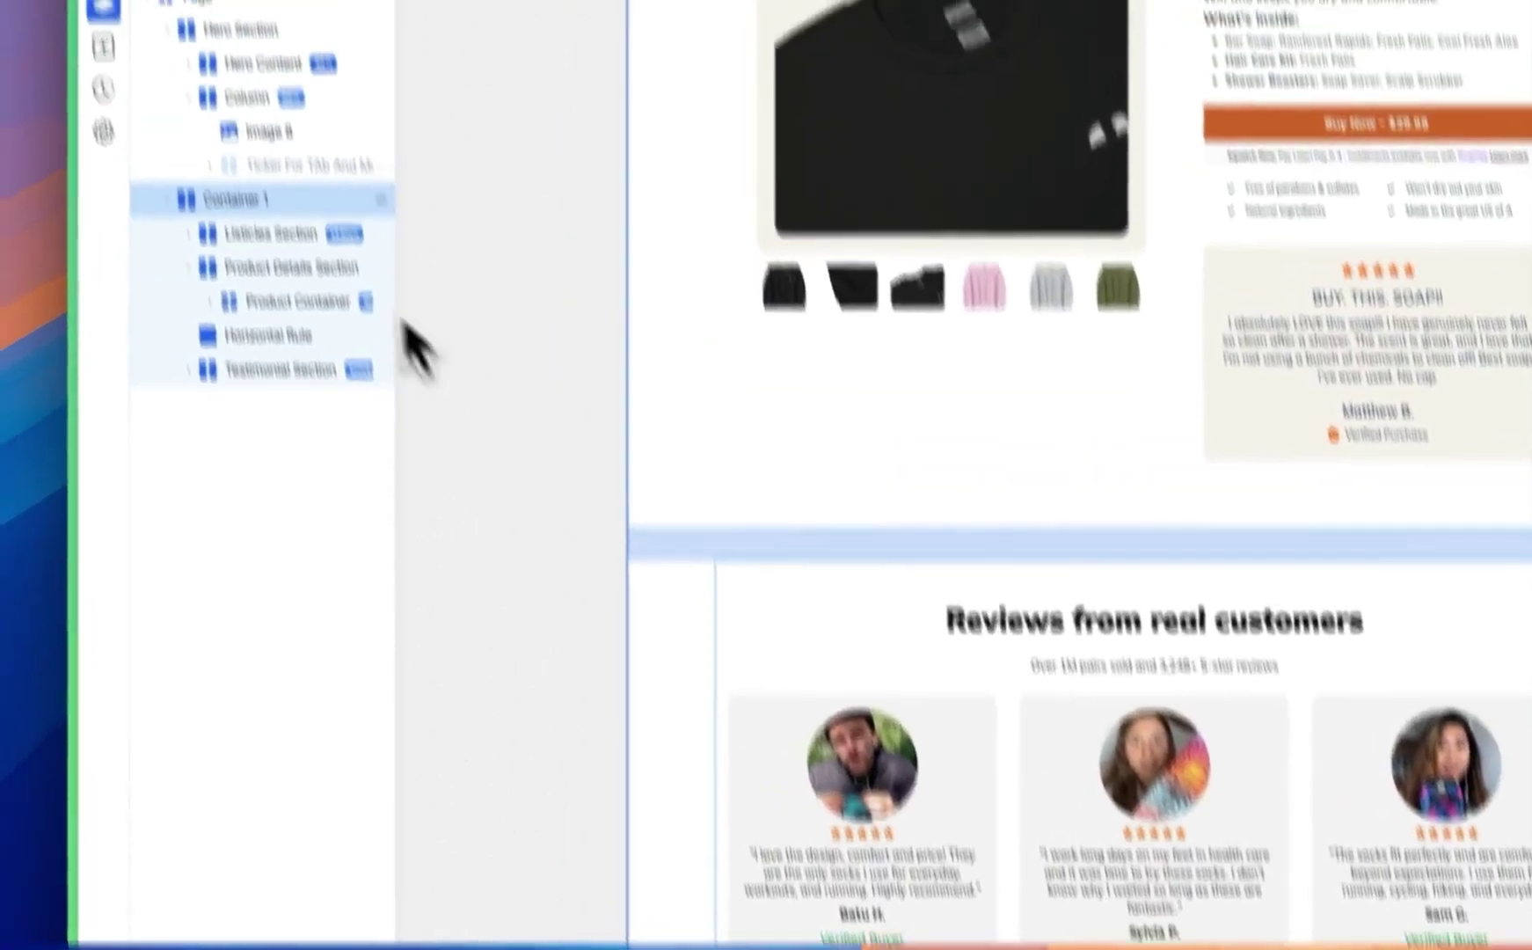
pyautogui.scroll(5, 1243, 160)
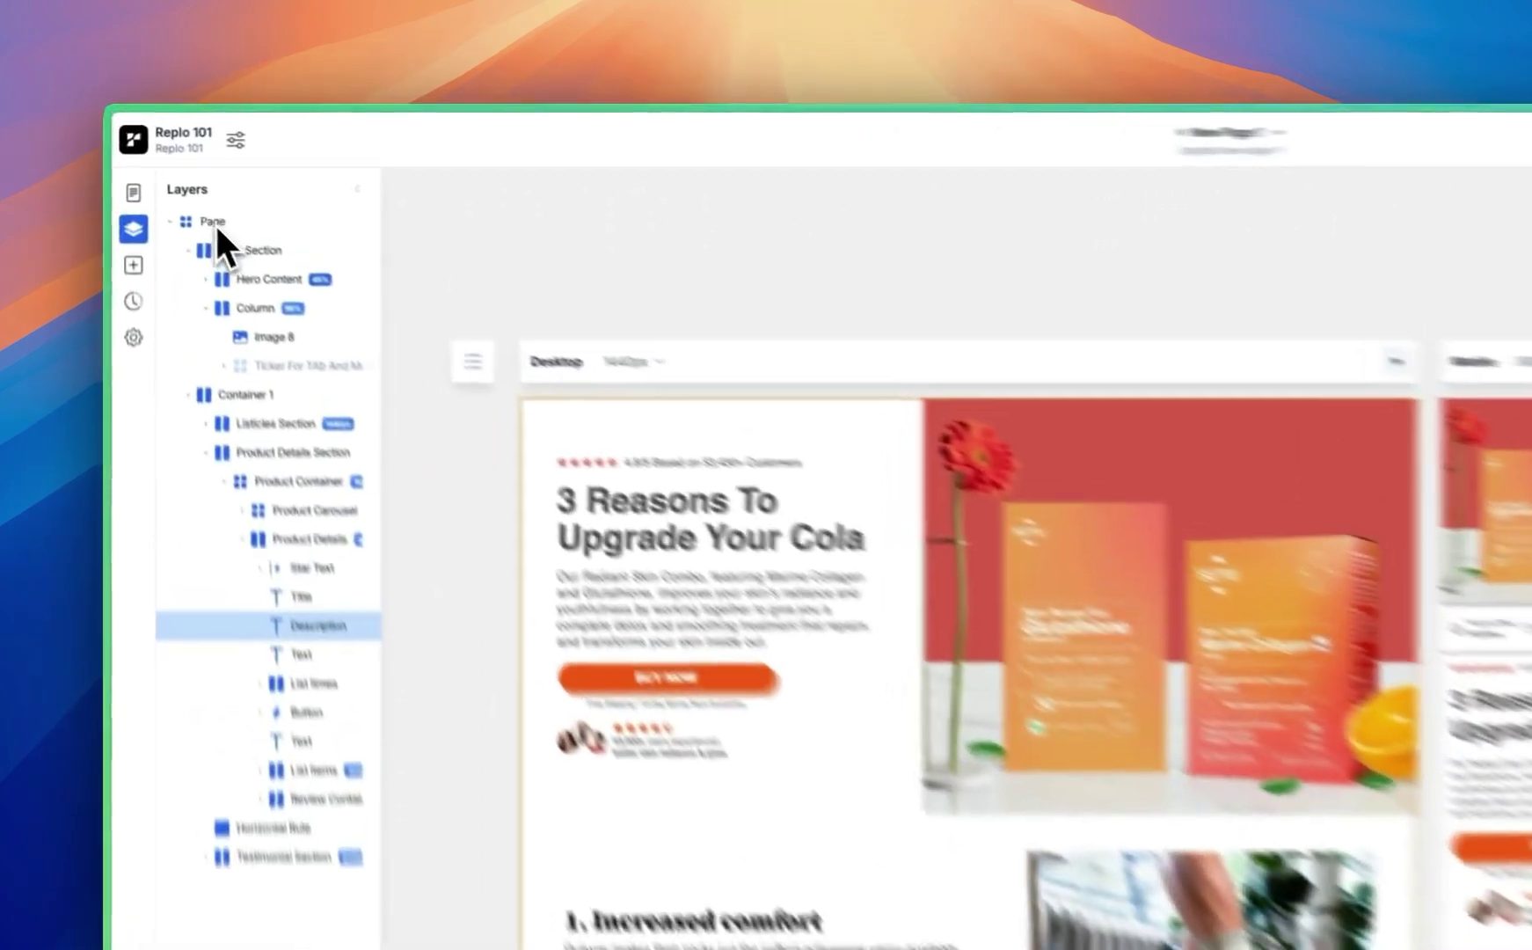
pyautogui.click(214, 222)
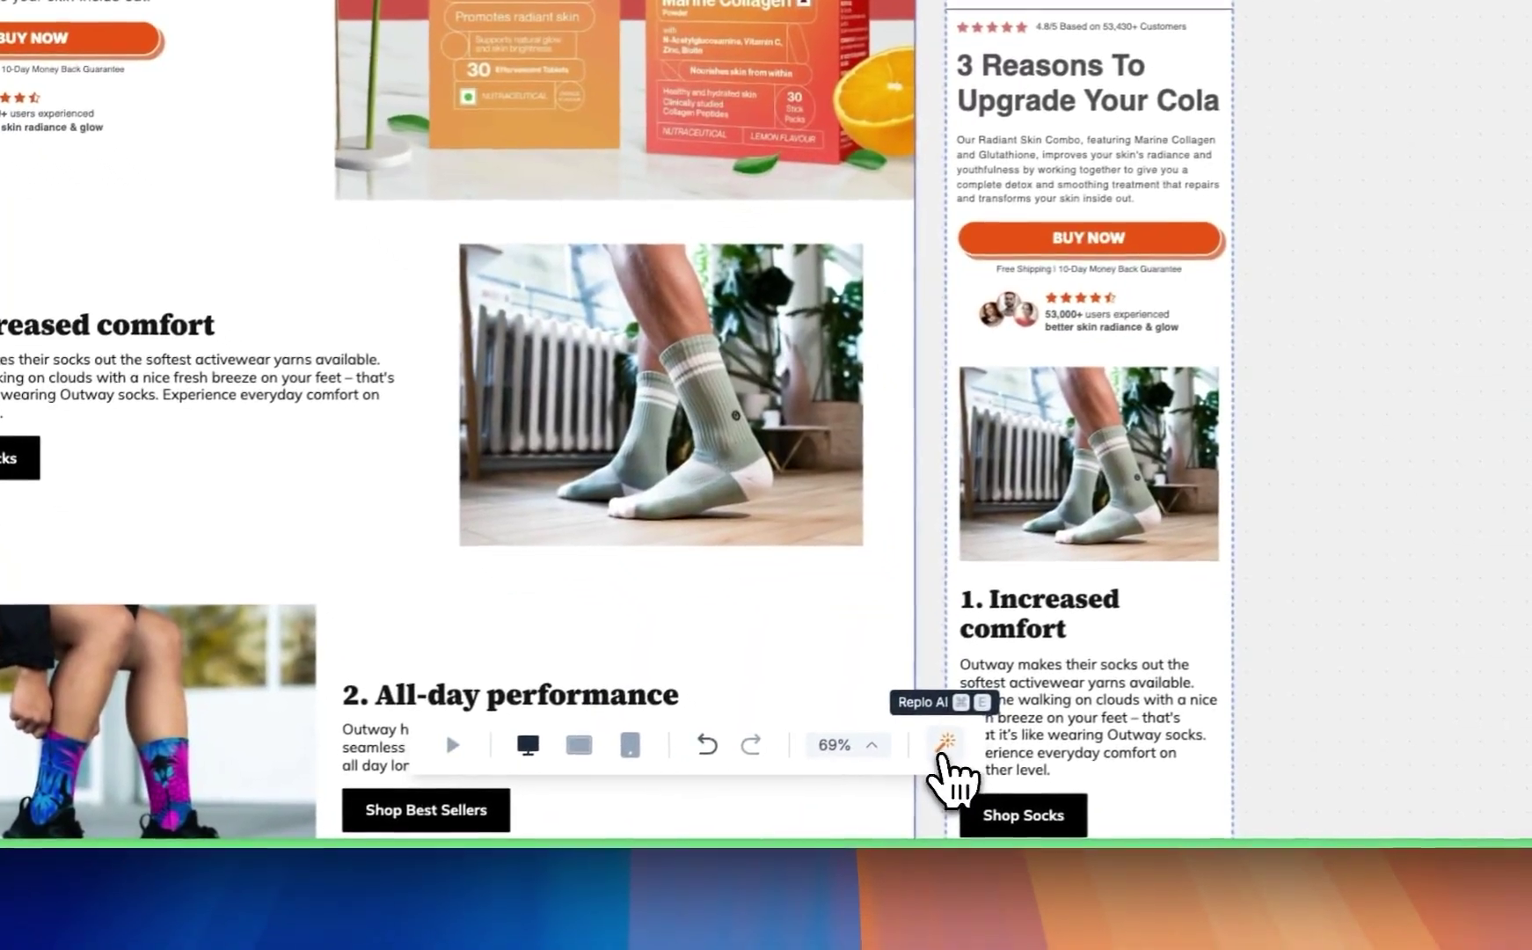
# Run Replo AI Update Text with the prompt 'Rewrite this page copy for my Cherry Cola'
pyautogui.click(943, 743)
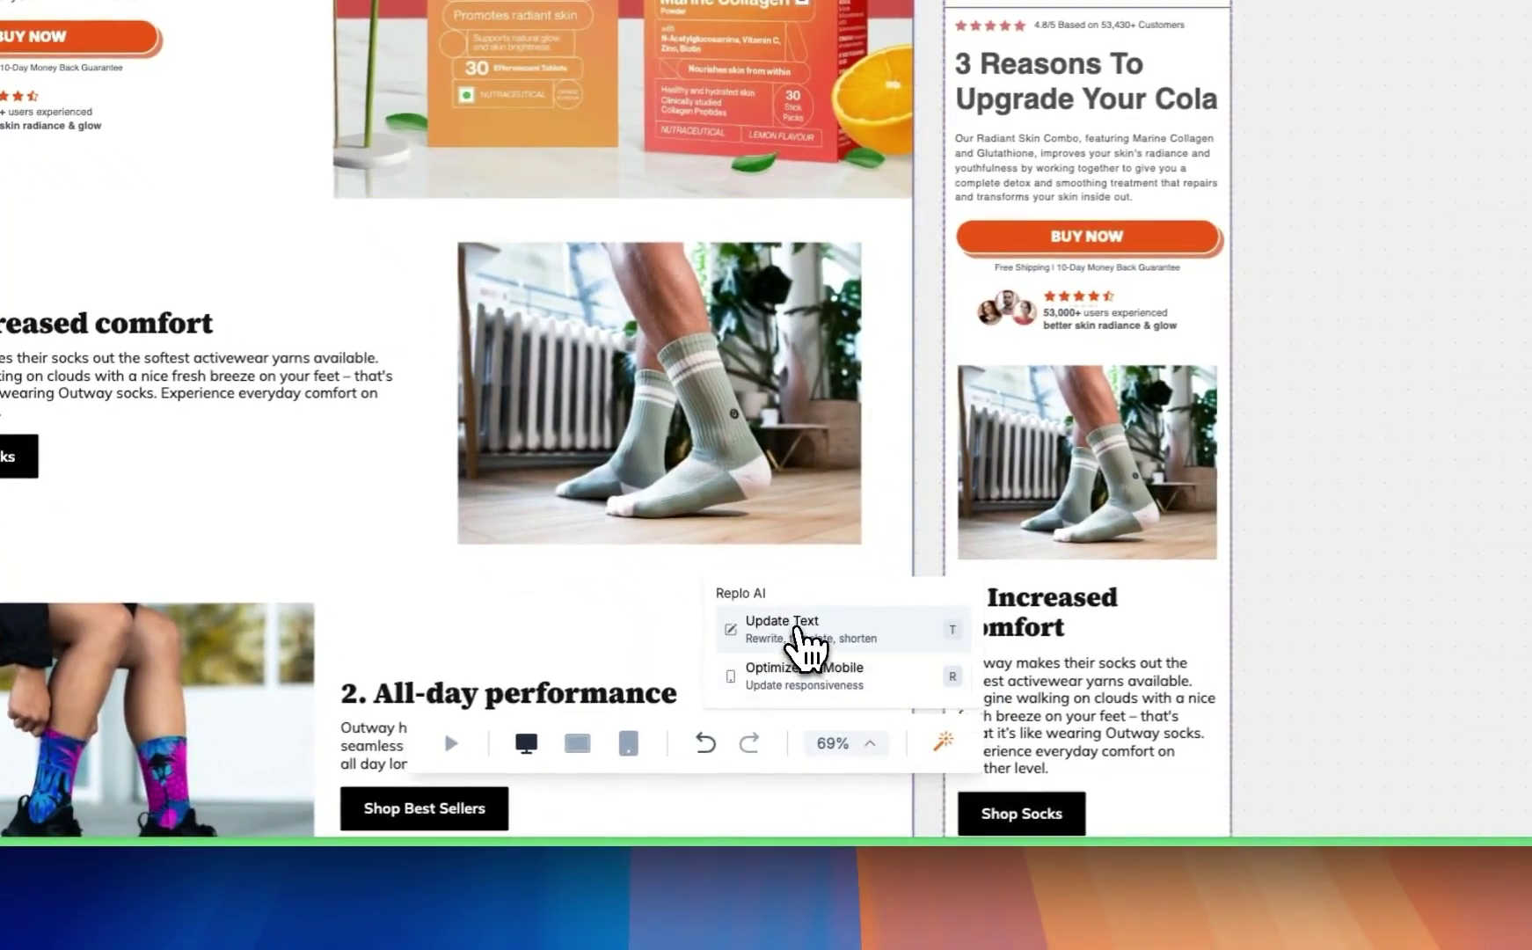
pyautogui.click(801, 655)
pyautogui.write('Rewrite this ')
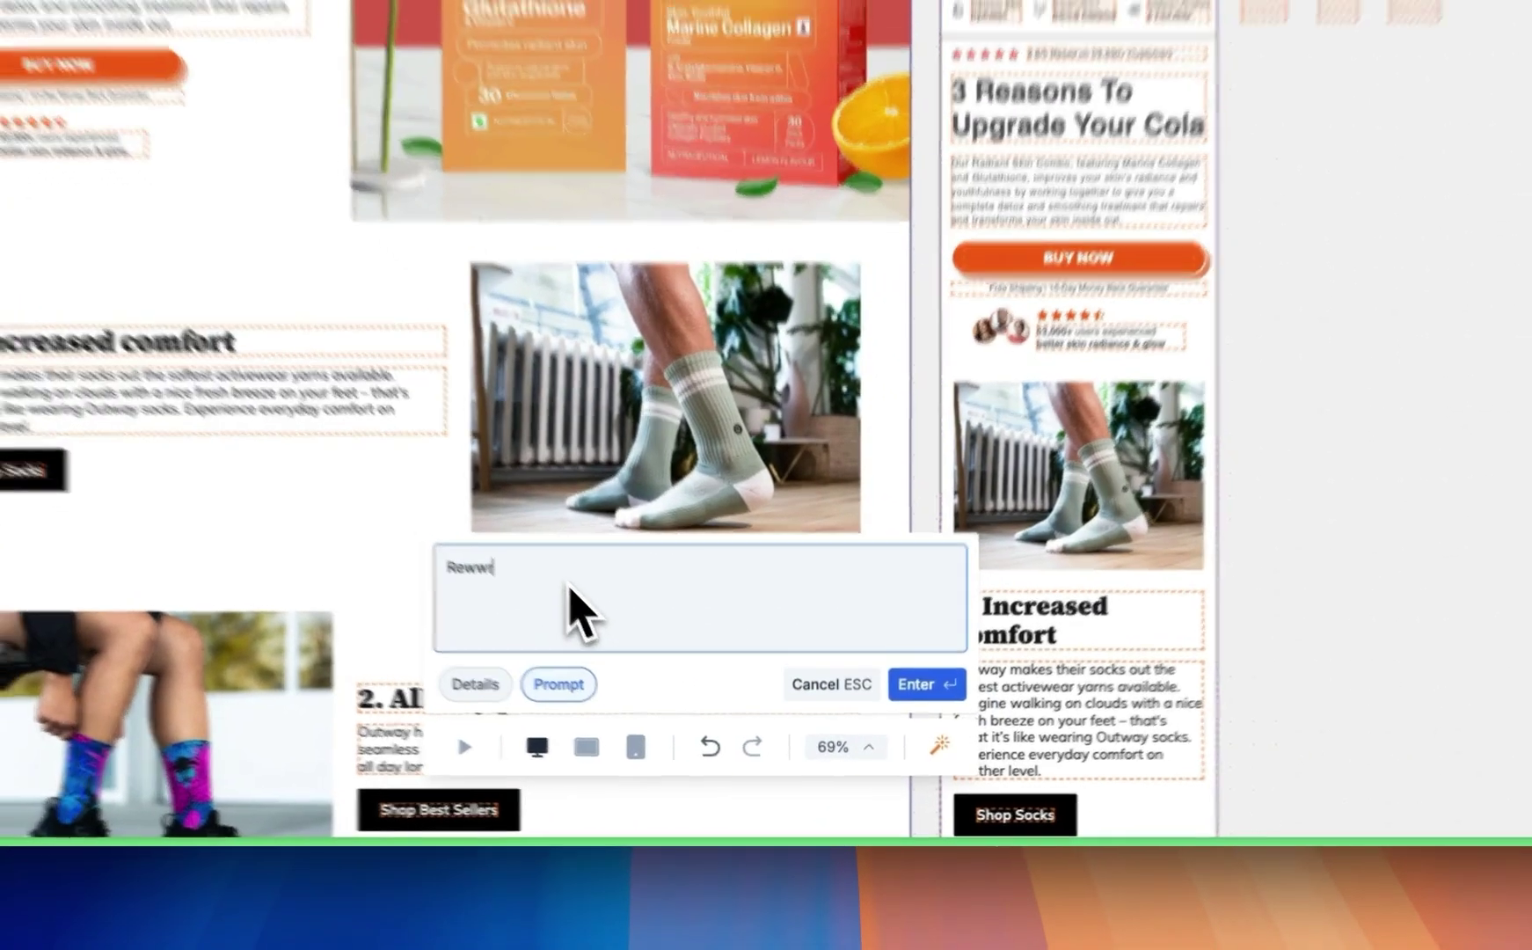
pyautogui.write('page copy for ')
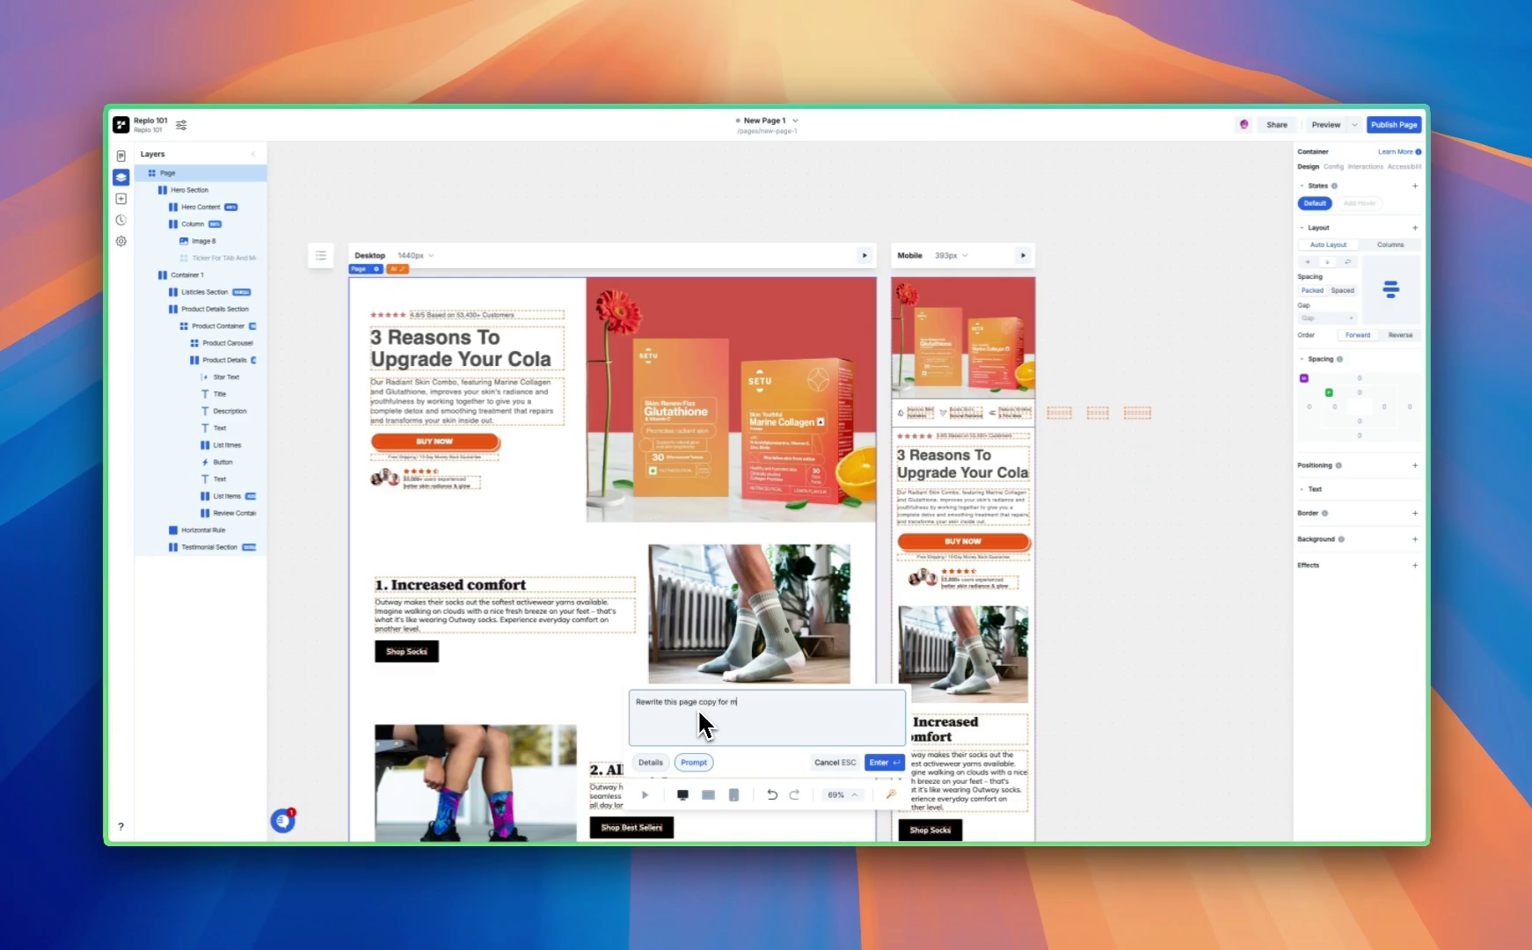
pyautogui.write('my Cherry Cola')
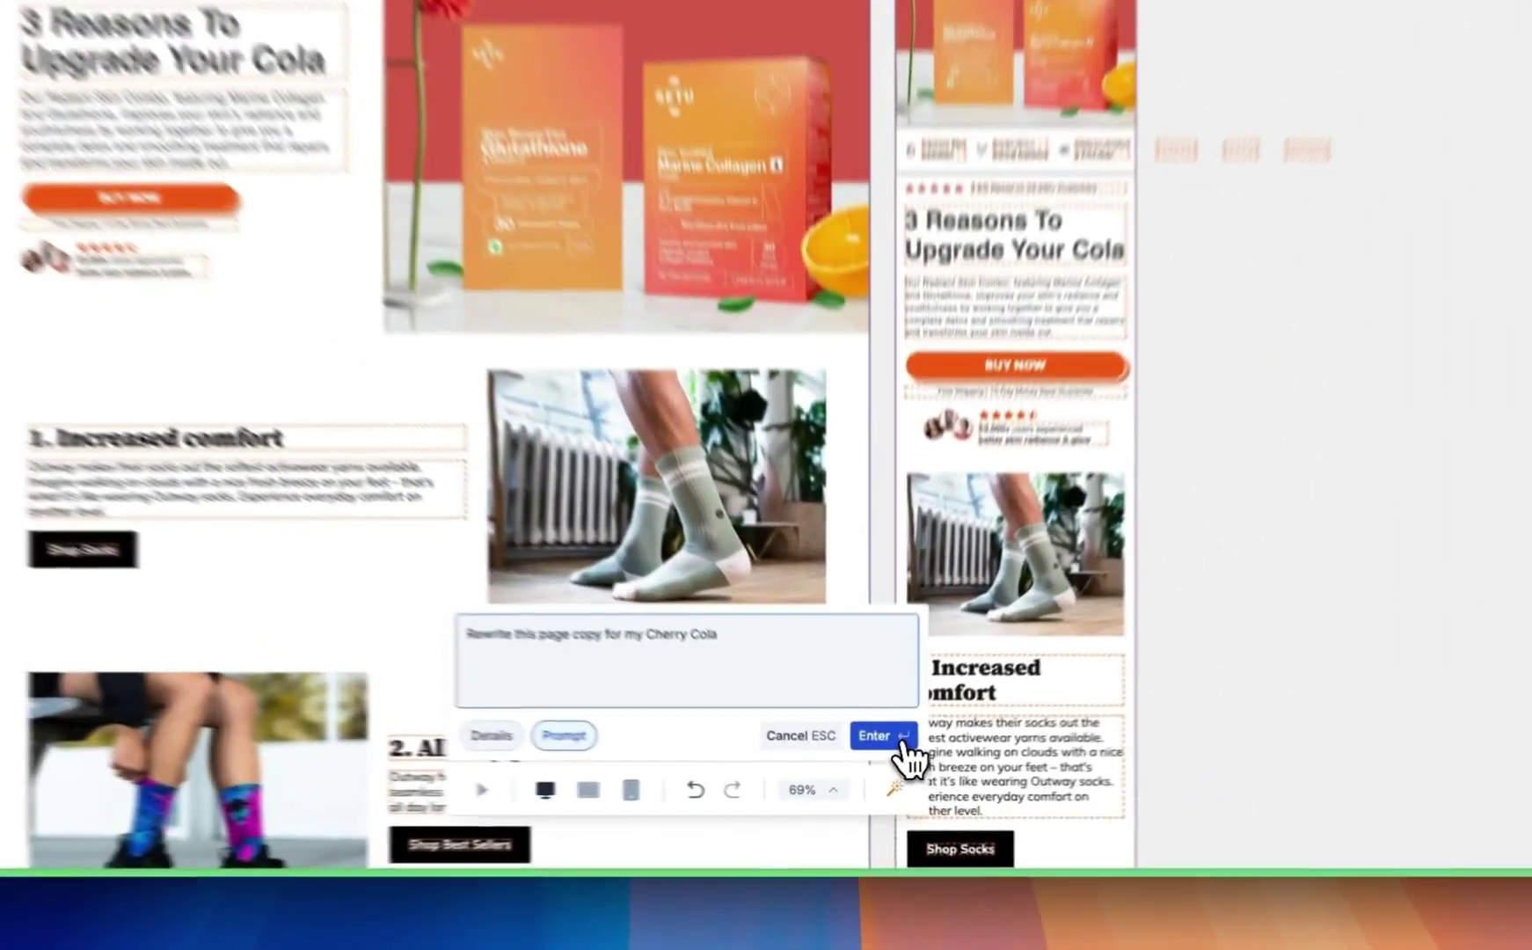
pyautogui.click(906, 745)
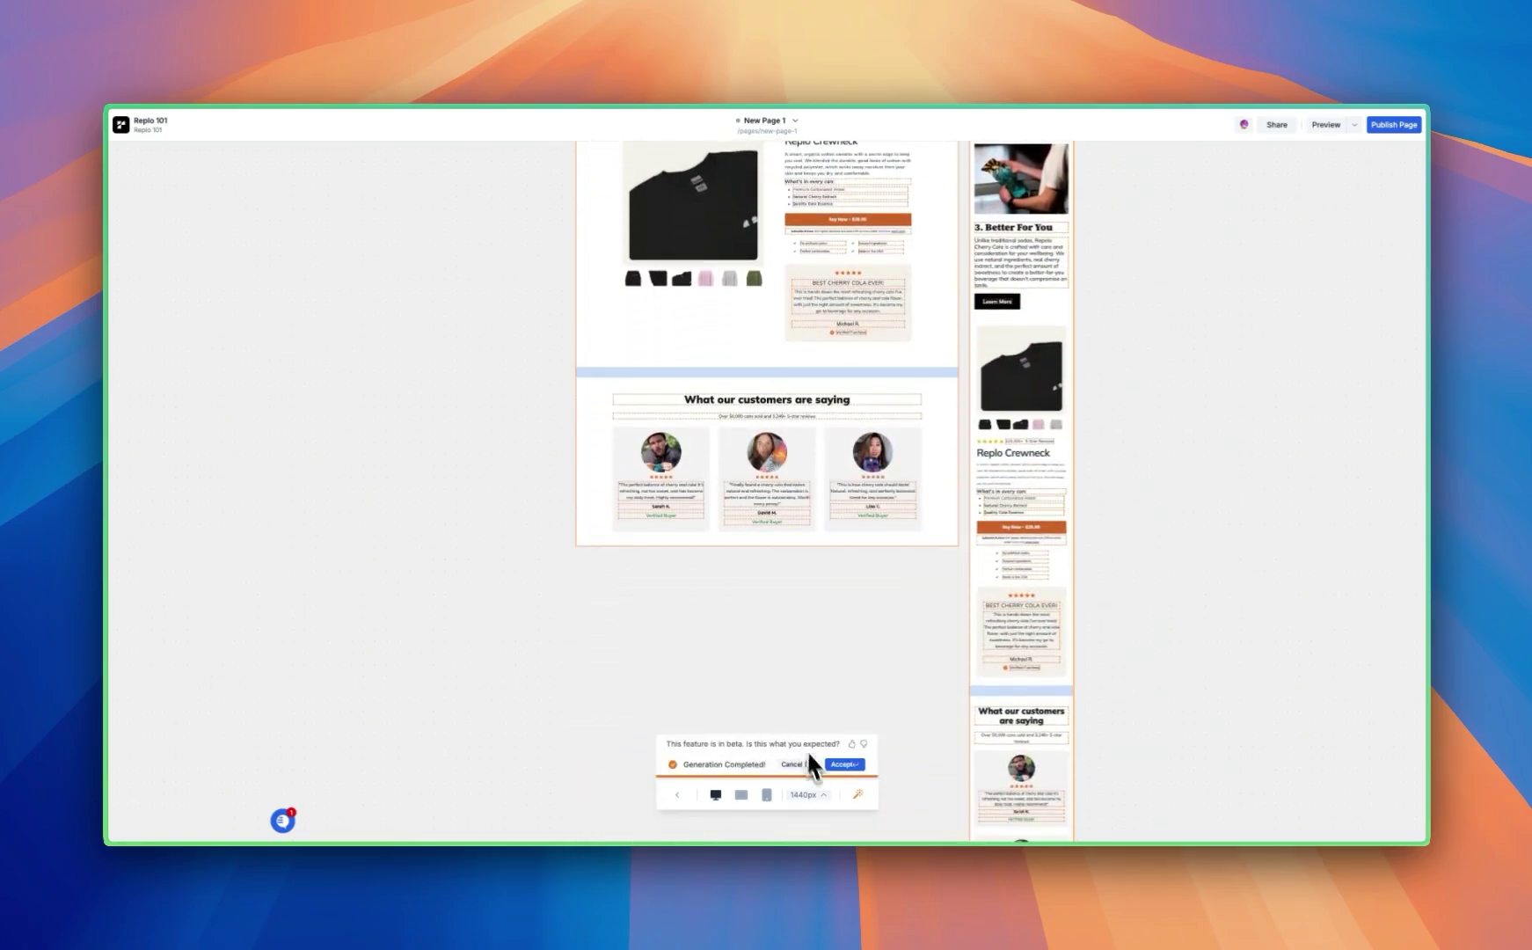
pyautogui.click(859, 770)
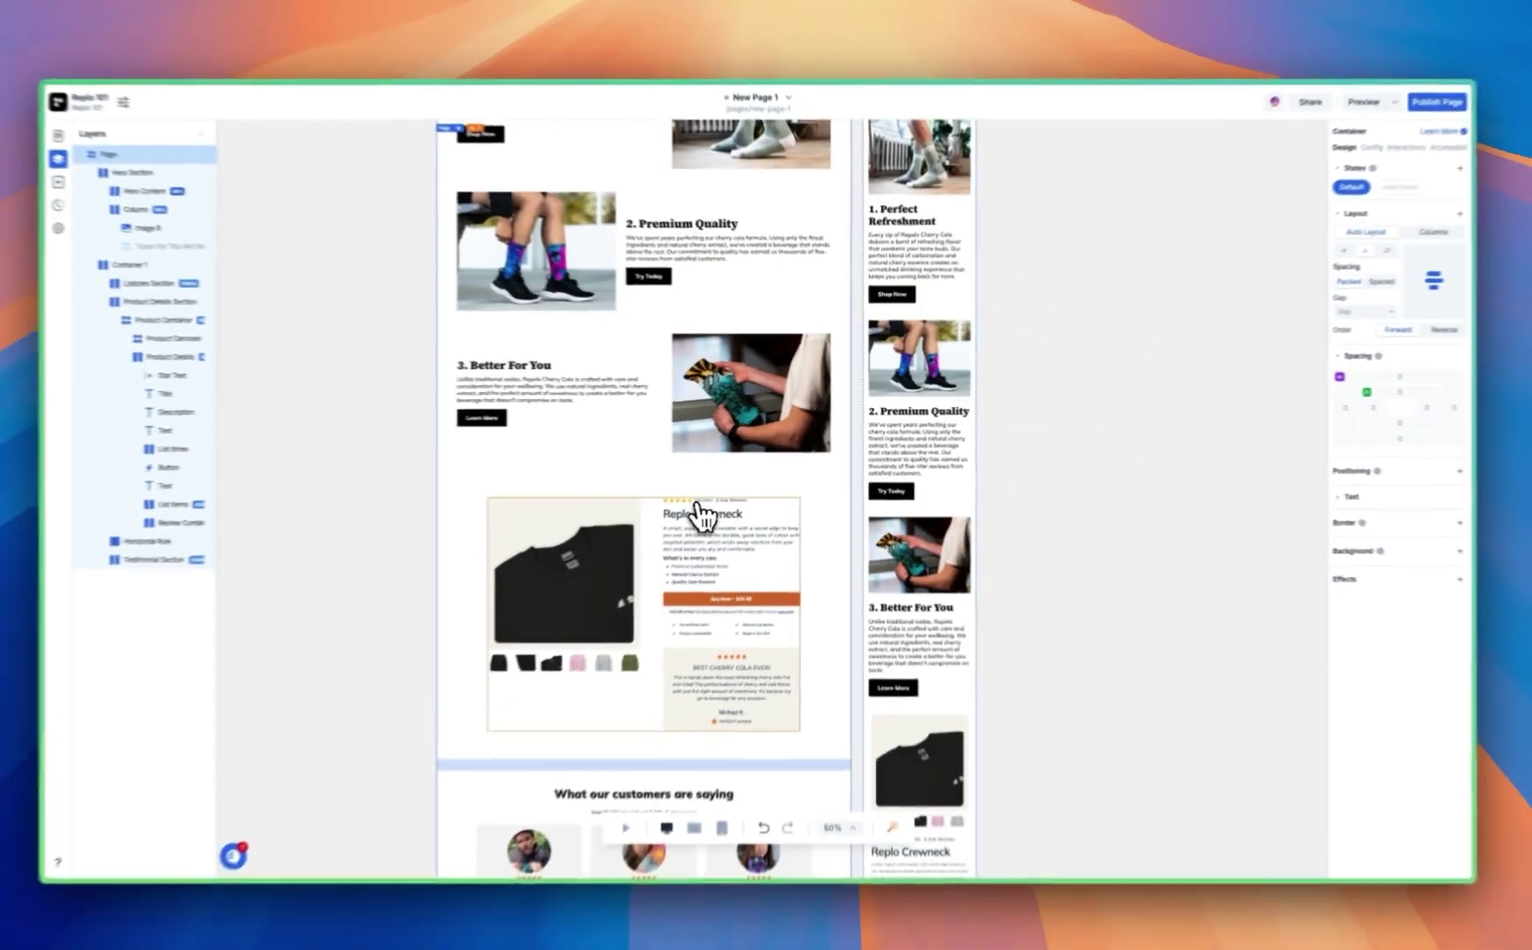
pyautogui.scroll(5, 714, 507)
pyautogui.scroll(5, 704, 506)
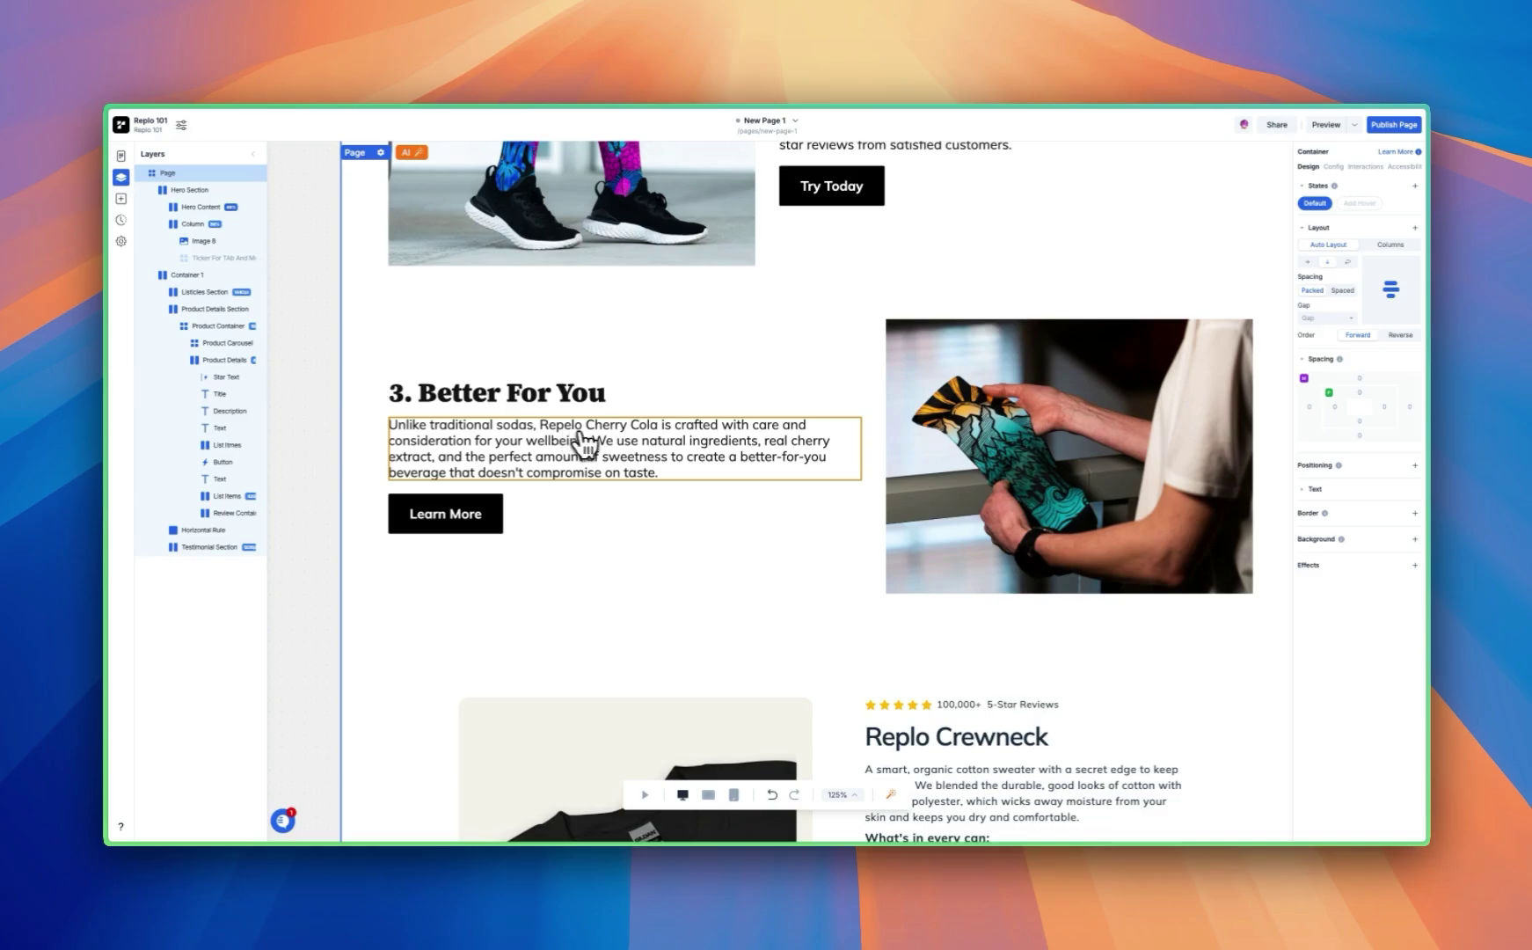
pyautogui.scroll(5, 602, 457)
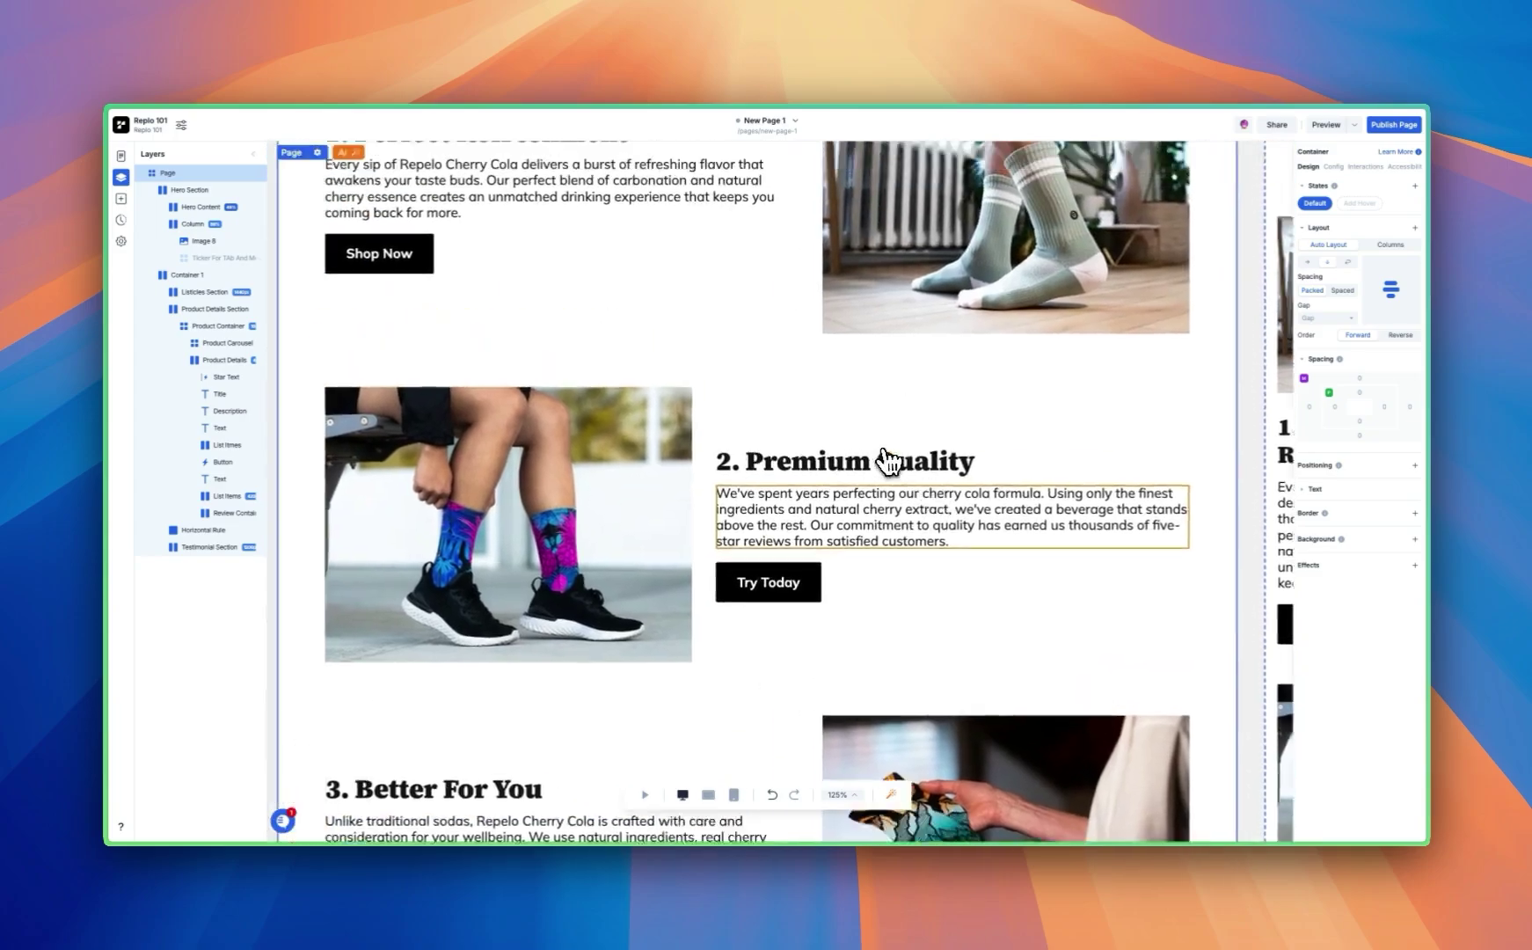
pyautogui.scroll(4, 613, 239)
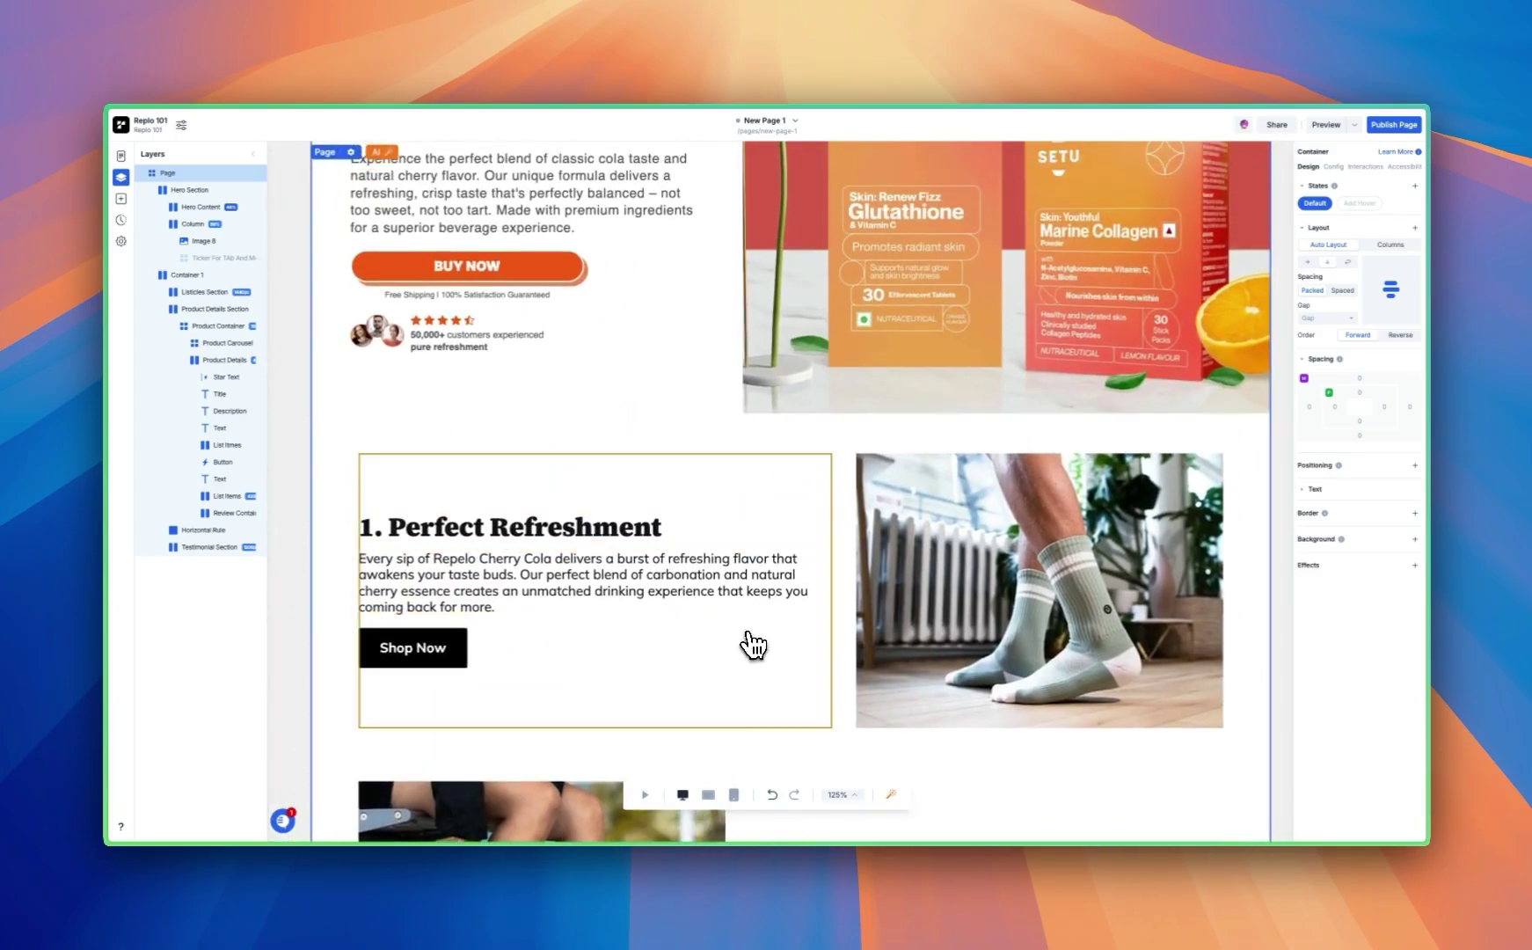
pyautogui.scroll(-3, 1005, 675)
pyautogui.scroll(-3, 1005, 675)
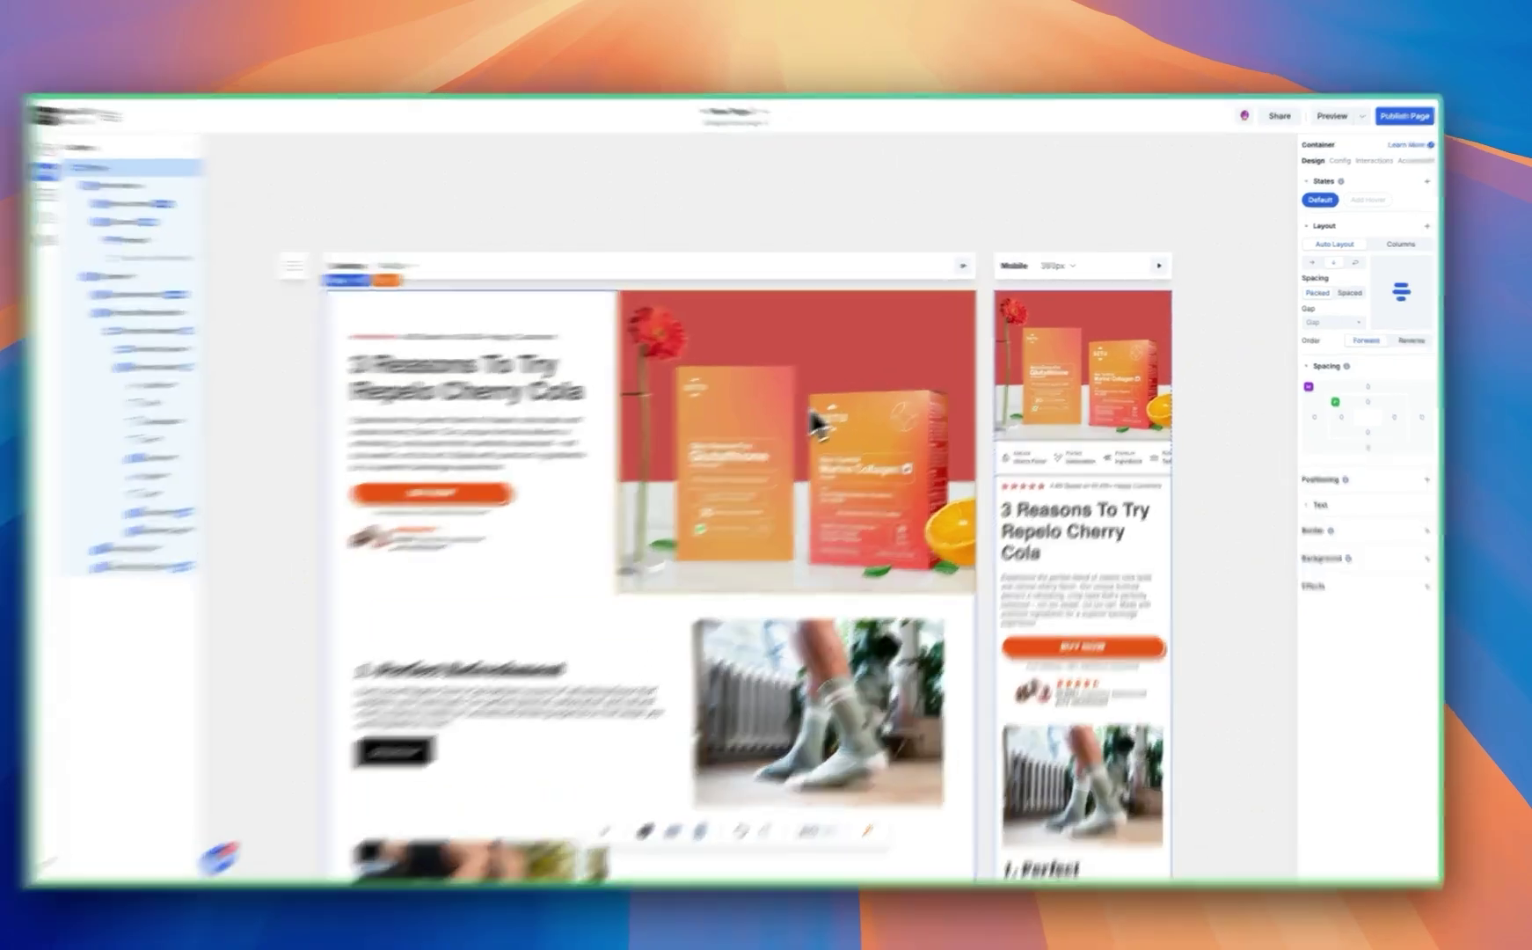
# Select the hero image, enable Tablet and Mobile previews, and open its image in the Asset Library
pyautogui.click(816, 425)
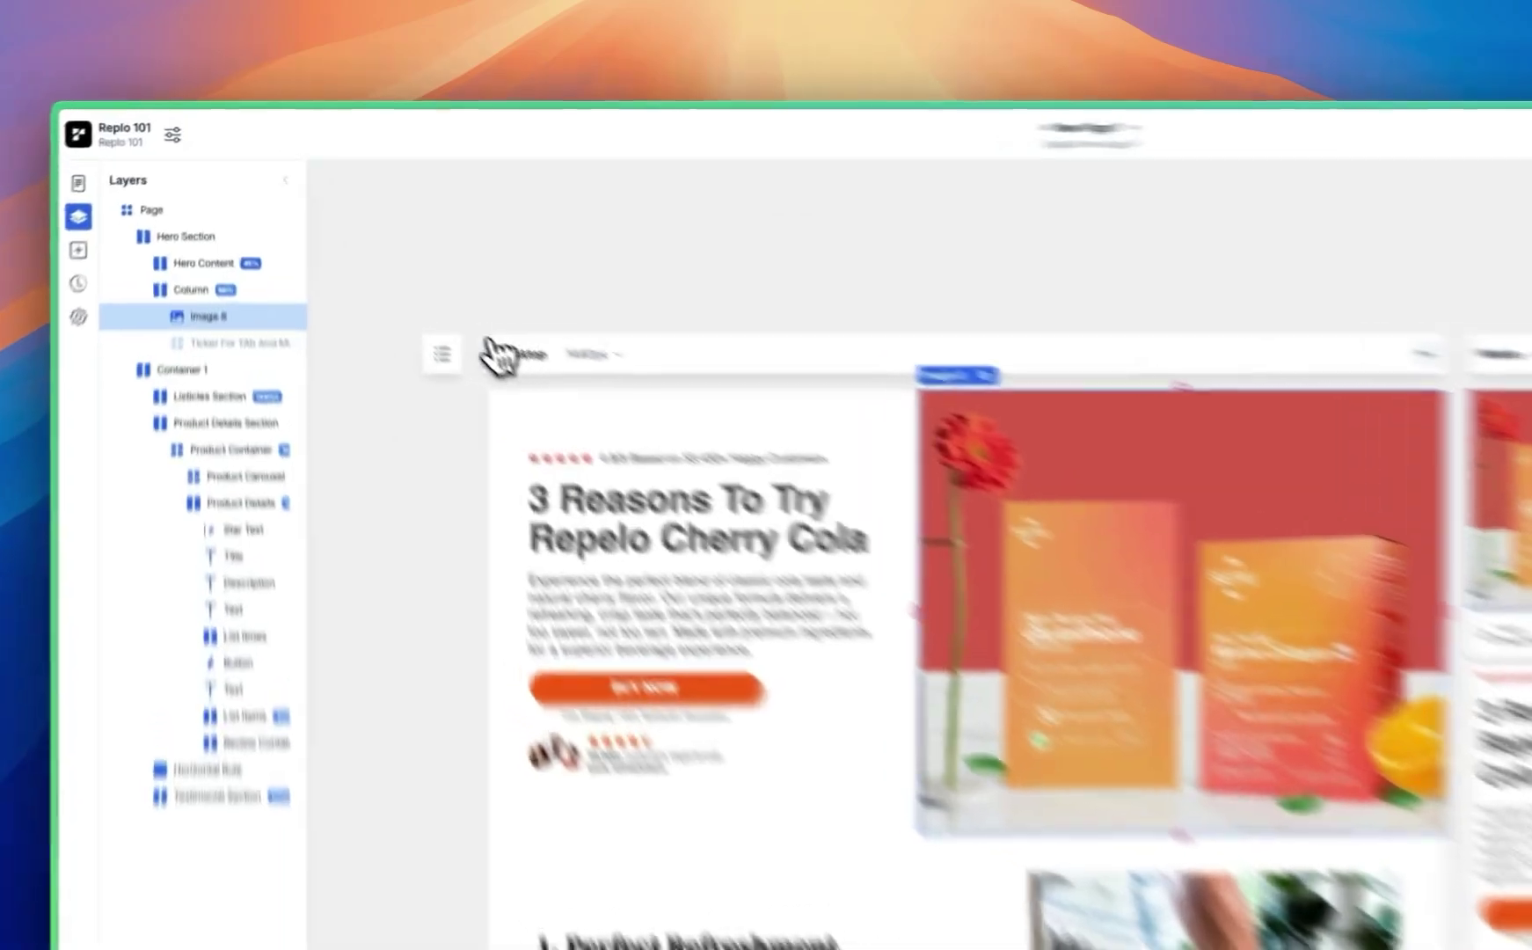
pyautogui.click(352, 264)
pyautogui.click(350, 331)
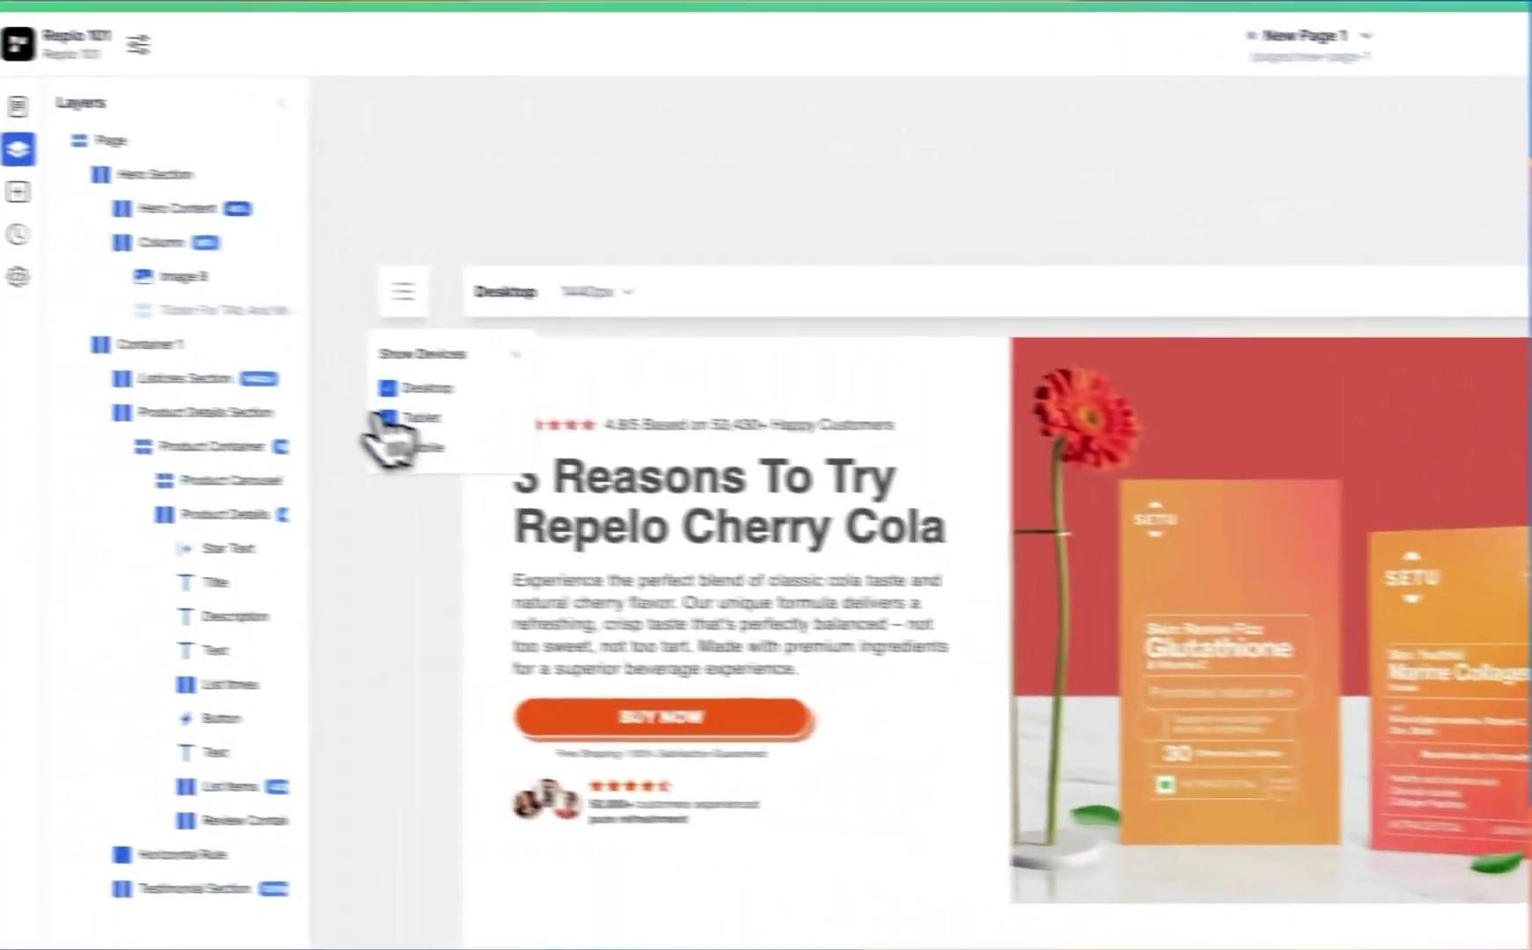
pyautogui.click(388, 445)
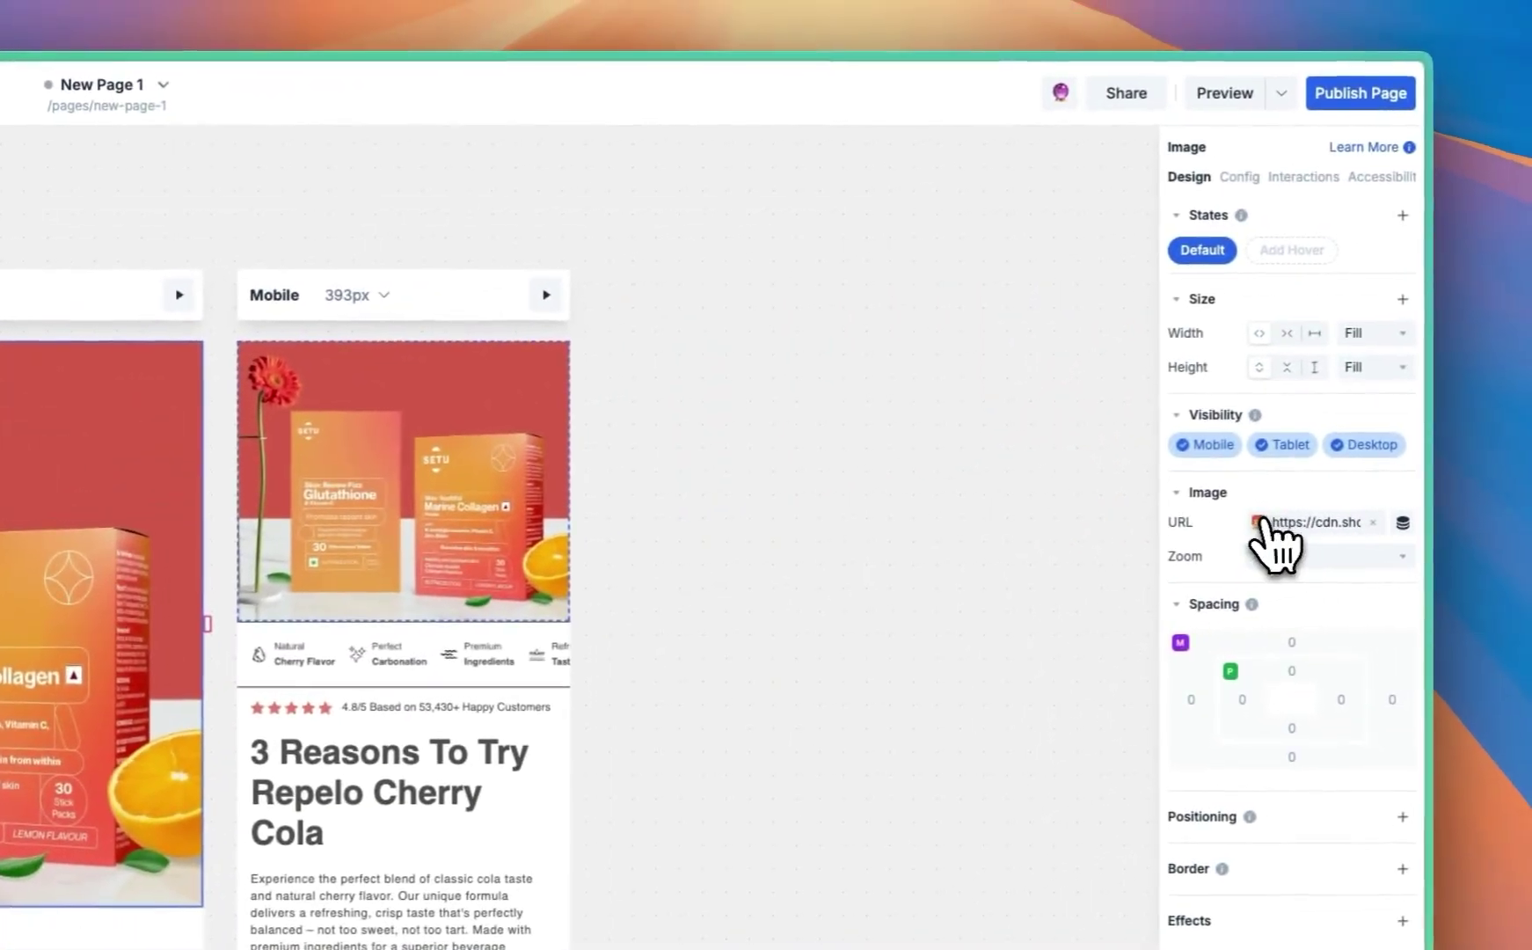
pyautogui.click(1255, 523)
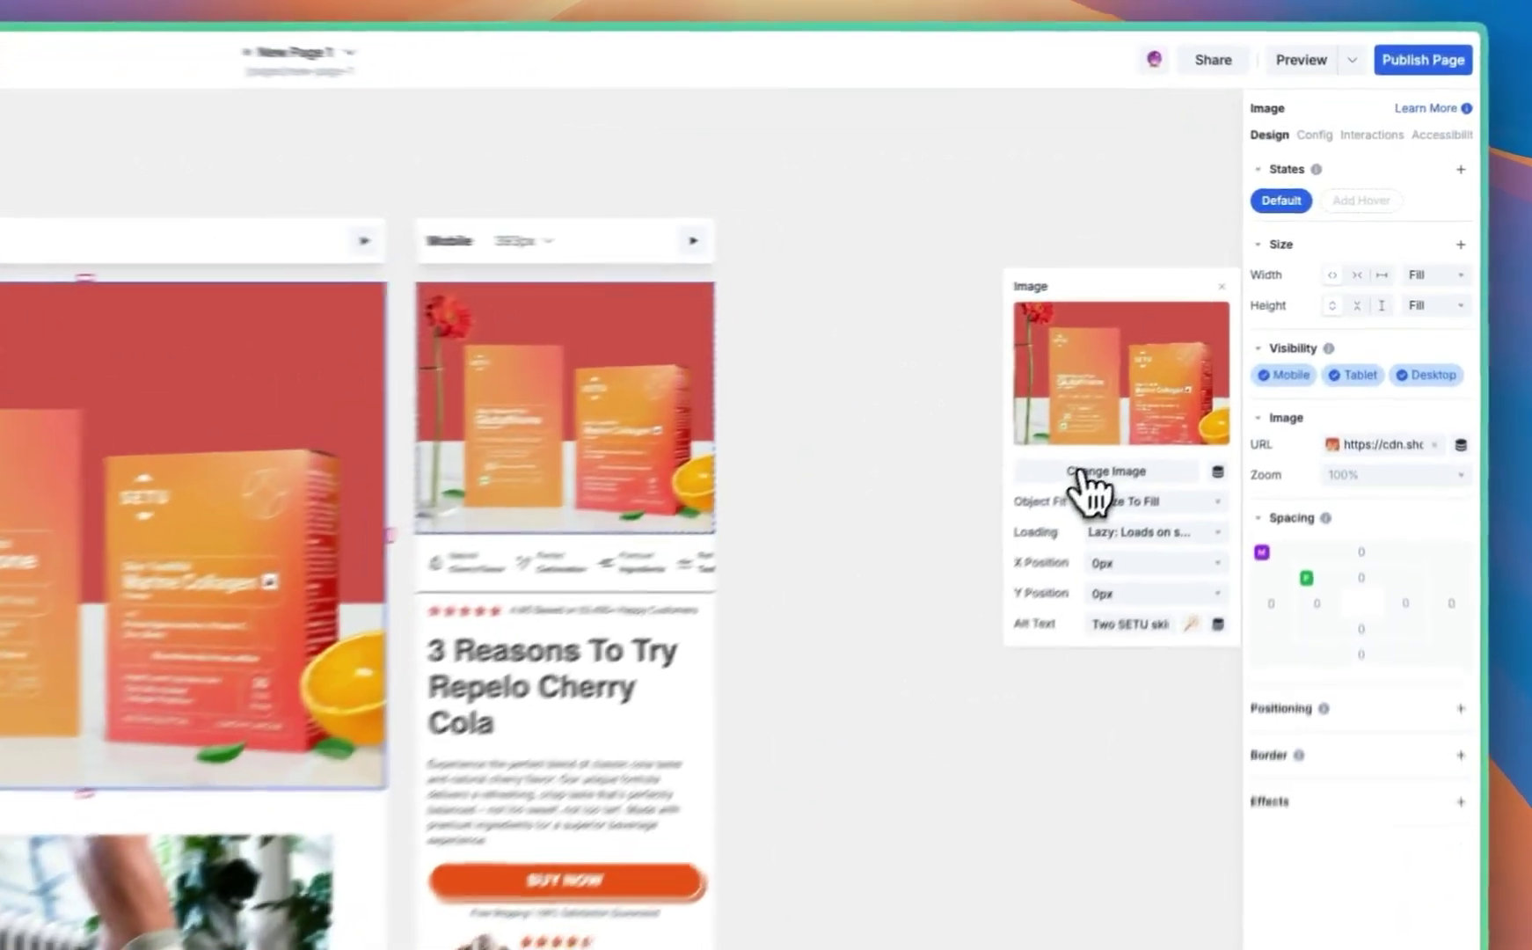
pyautogui.click(1211, 355)
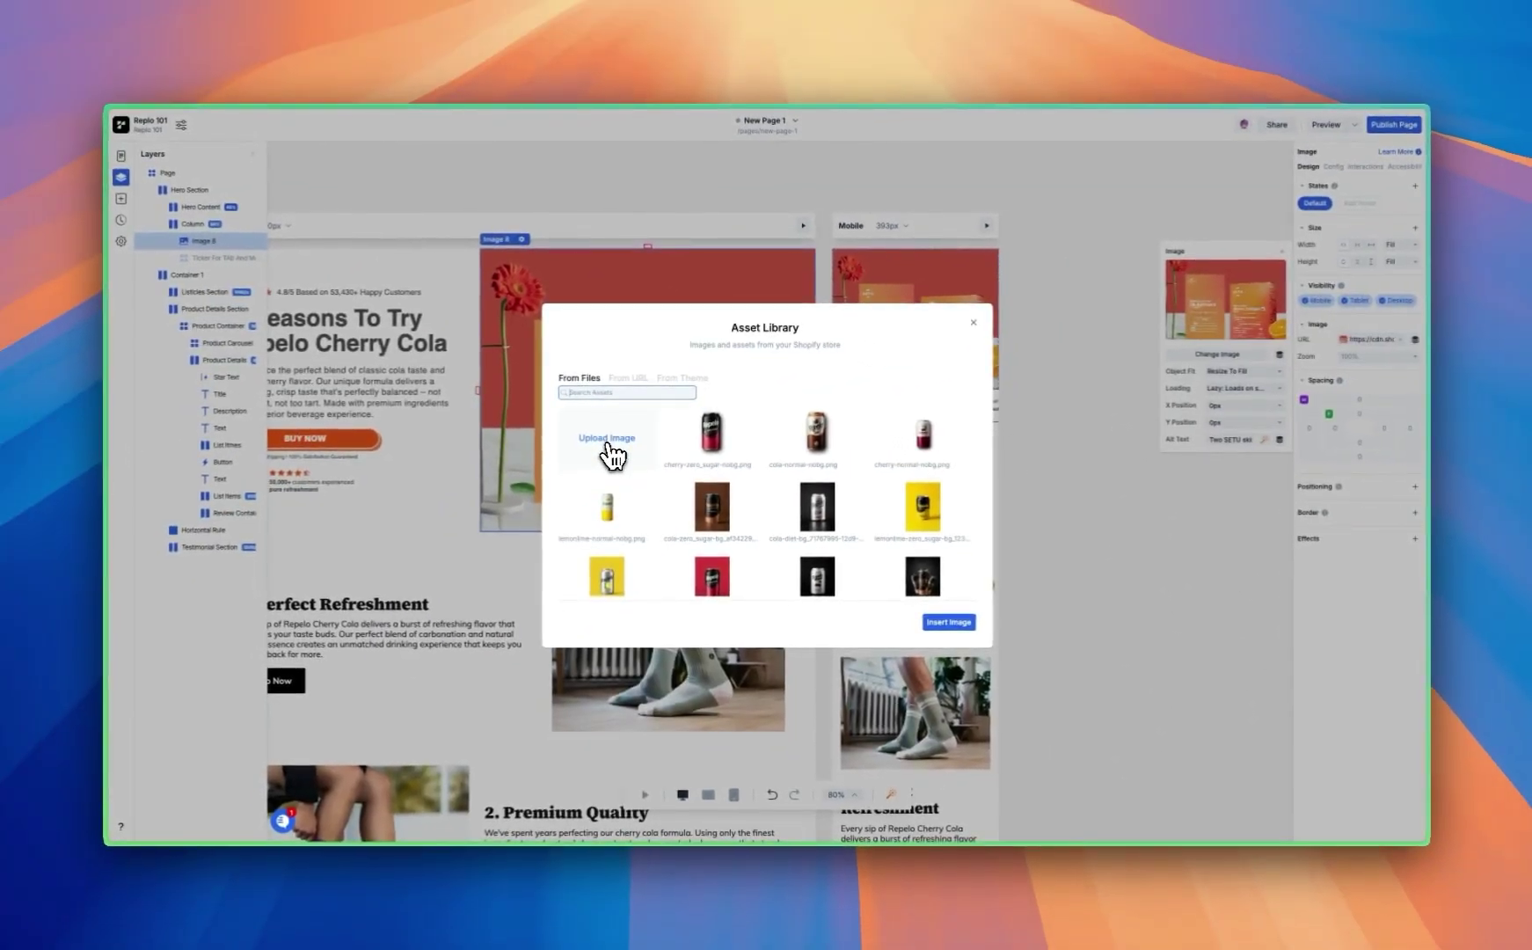
# Browse the Asset Library's URL and theme image tabs
pyautogui.scroll(-5, 754, 478)
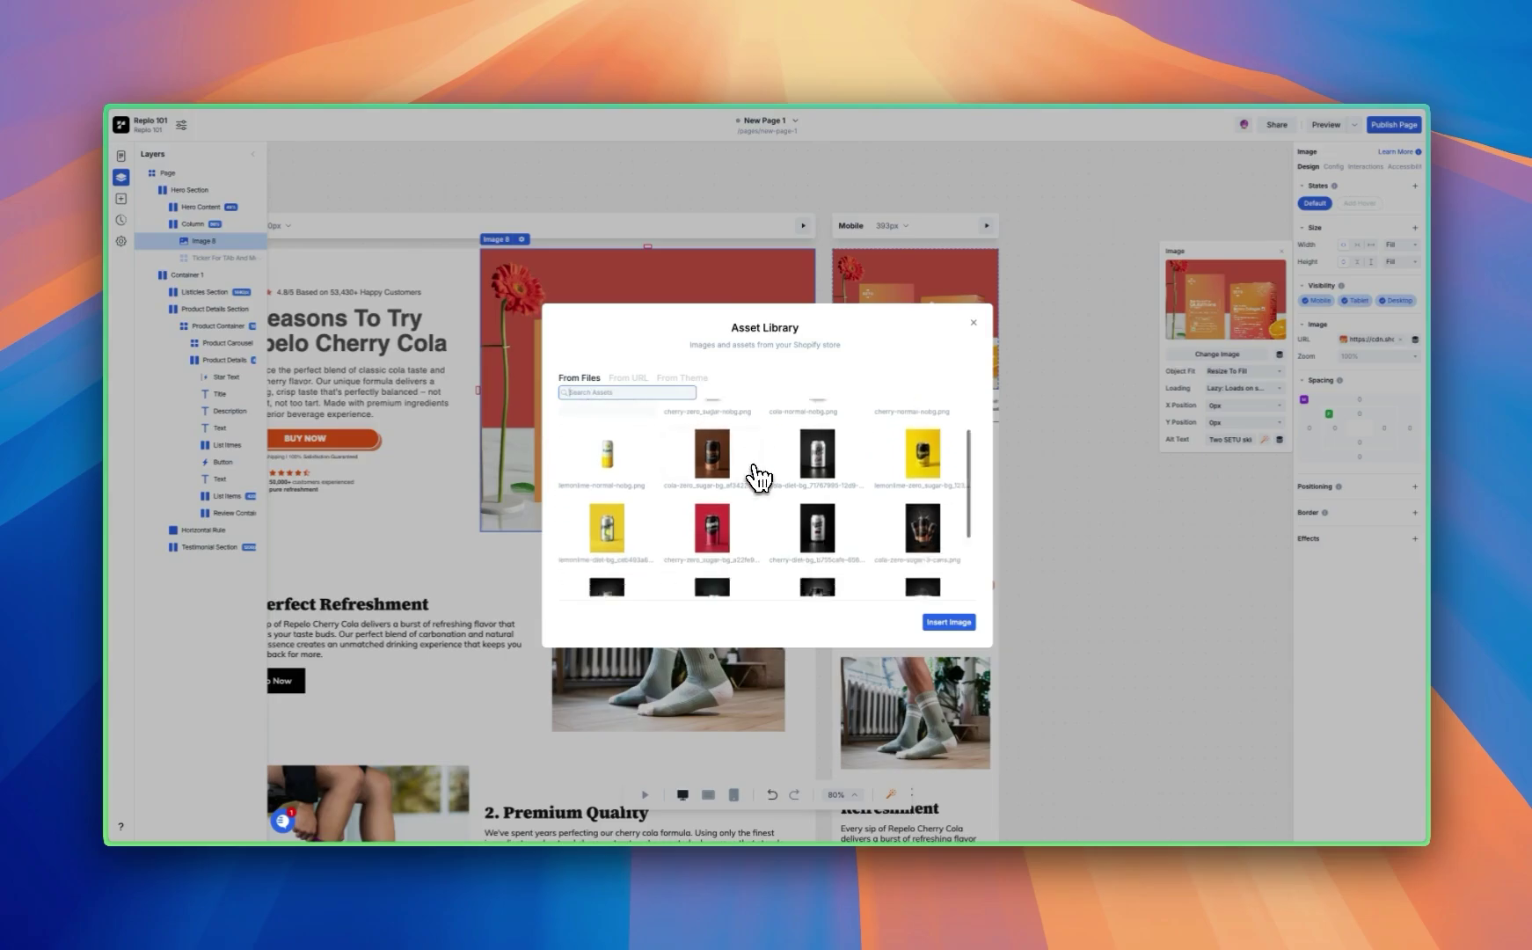
pyautogui.scroll(5, 834, 517)
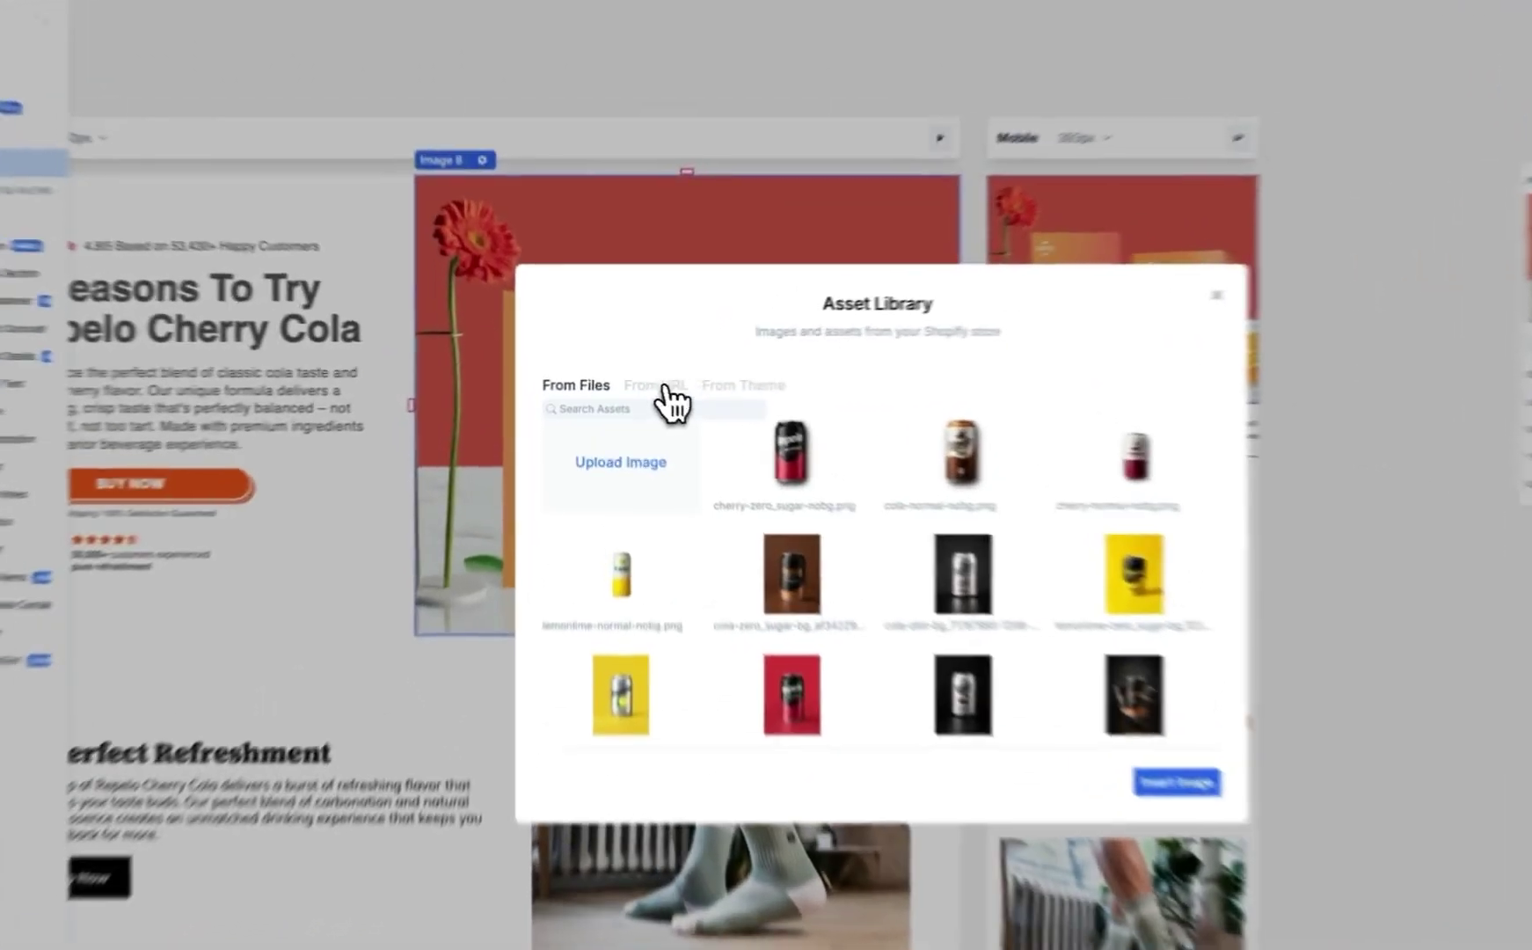
pyautogui.click(628, 378)
pyautogui.press('super+v')
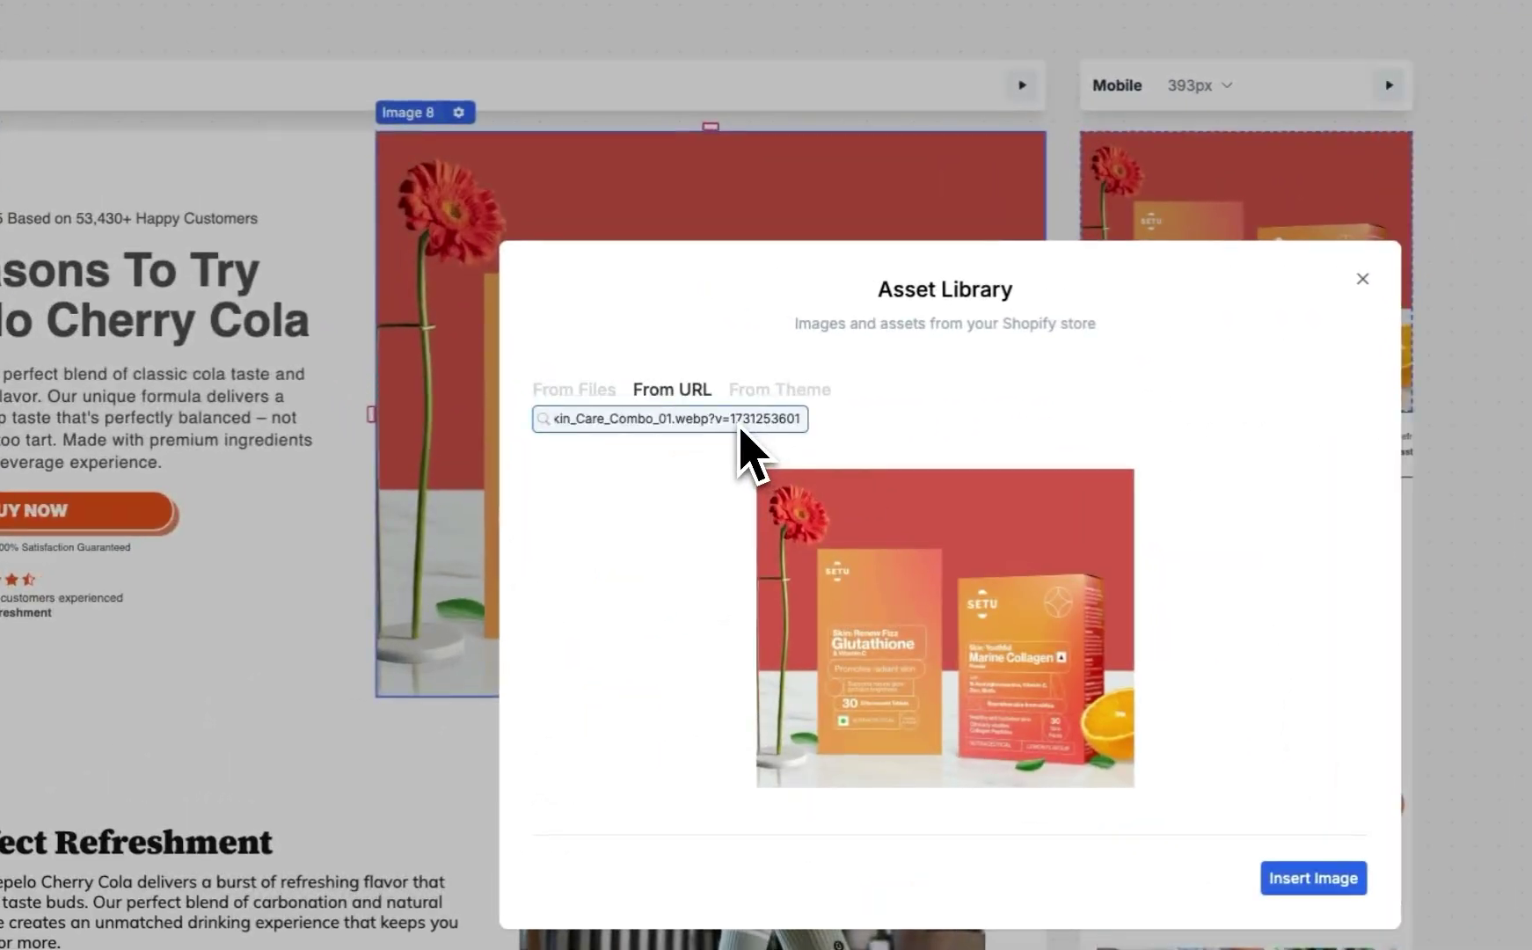
pyautogui.click(792, 390)
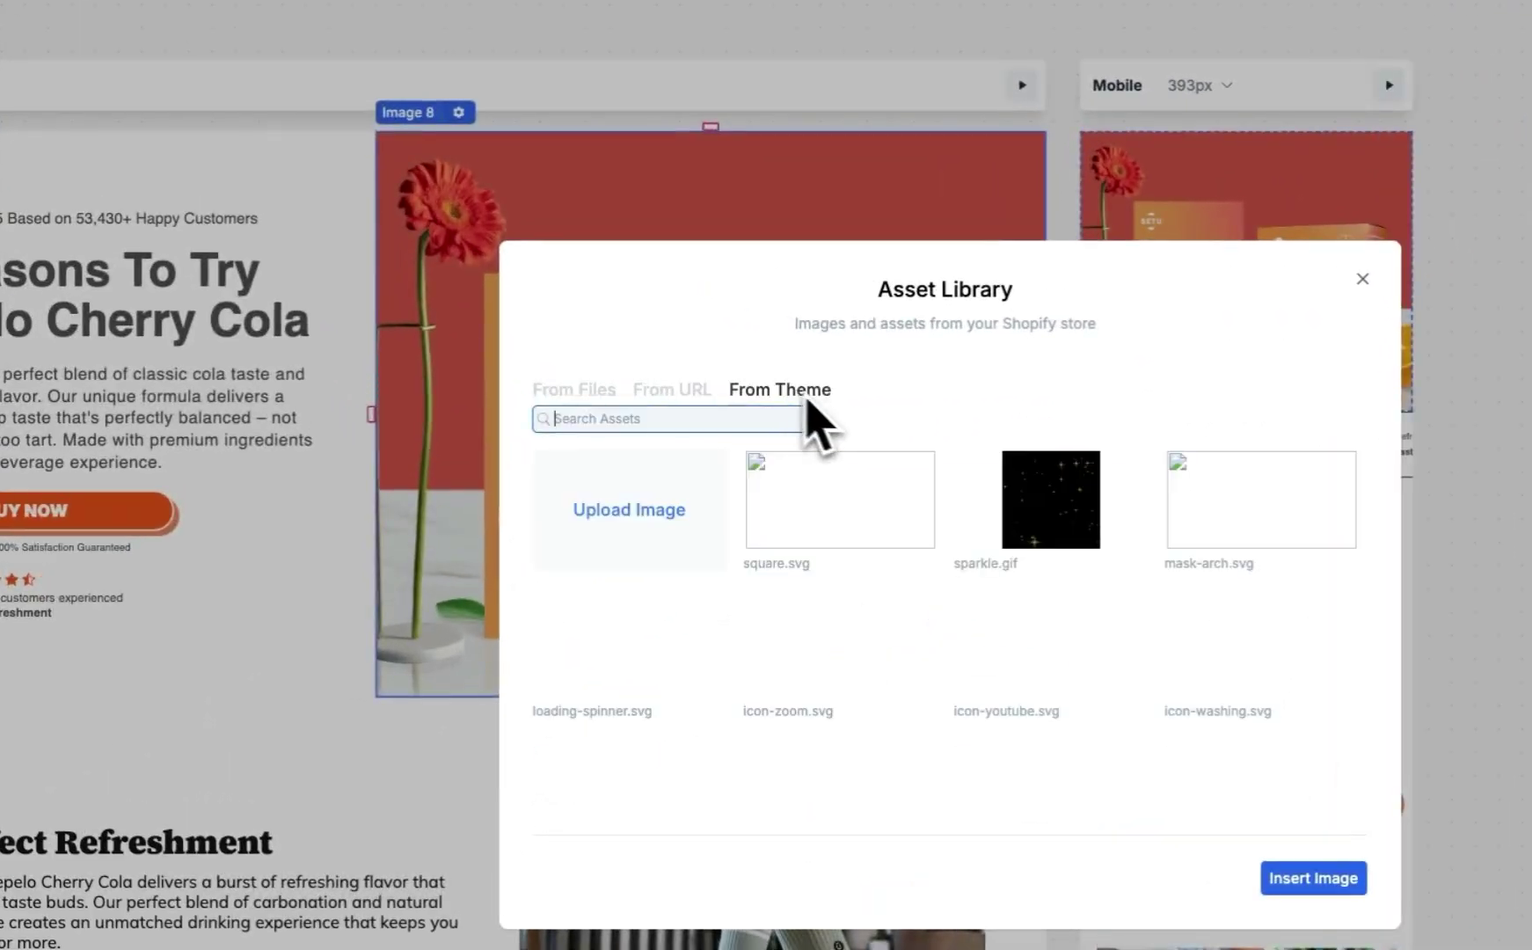
pyautogui.scroll(-10, 865, 625)
pyautogui.scroll(-5, 875, 646)
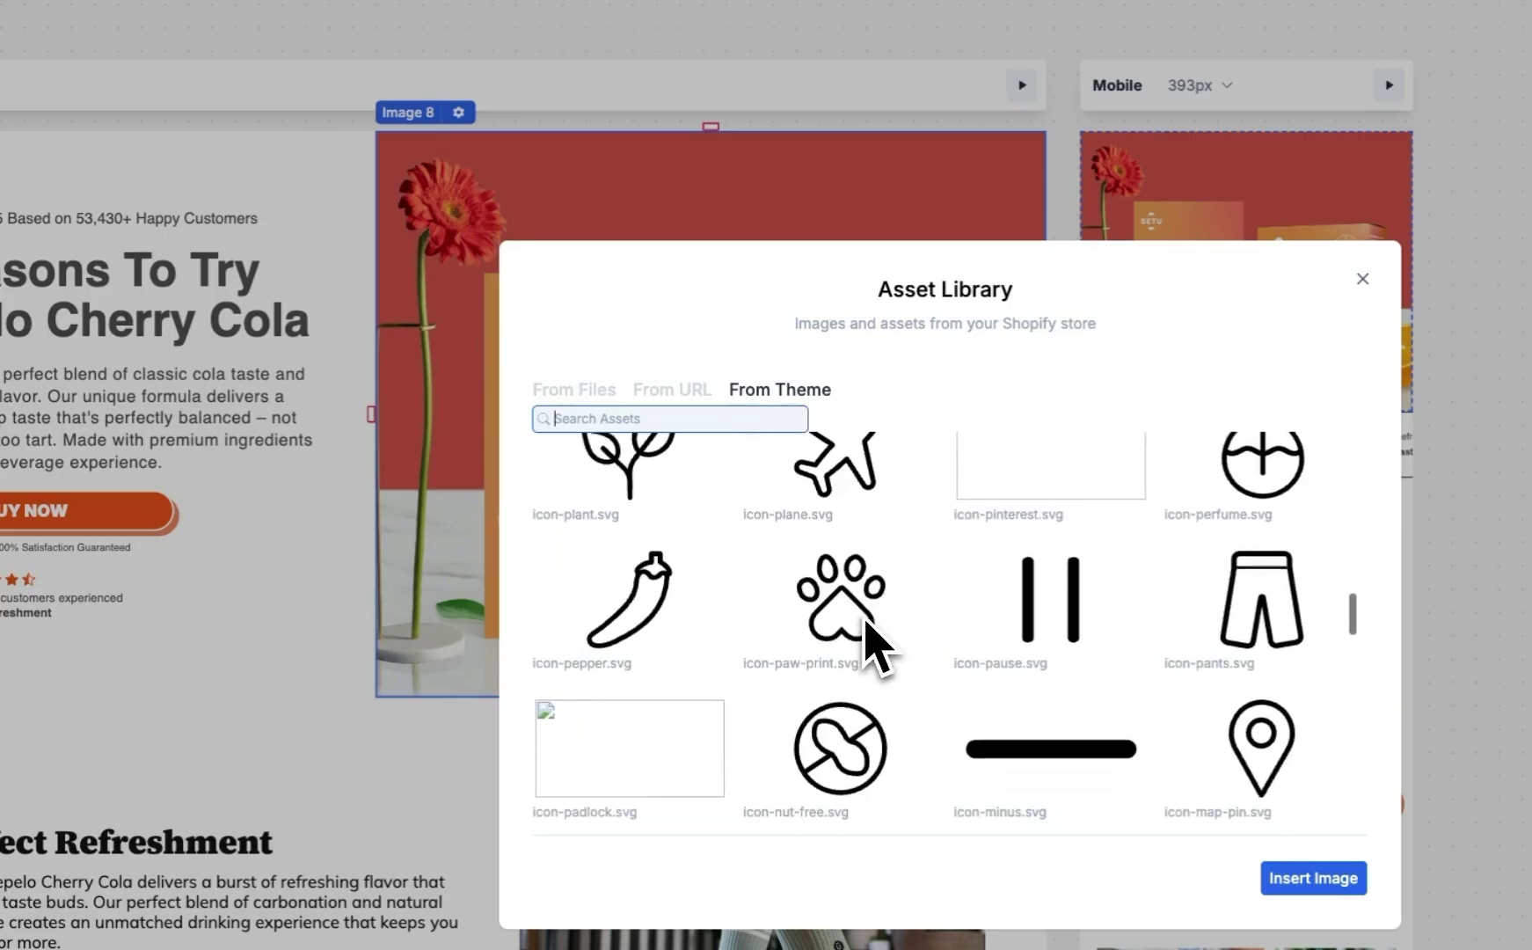
pyautogui.scroll(5, 871, 633)
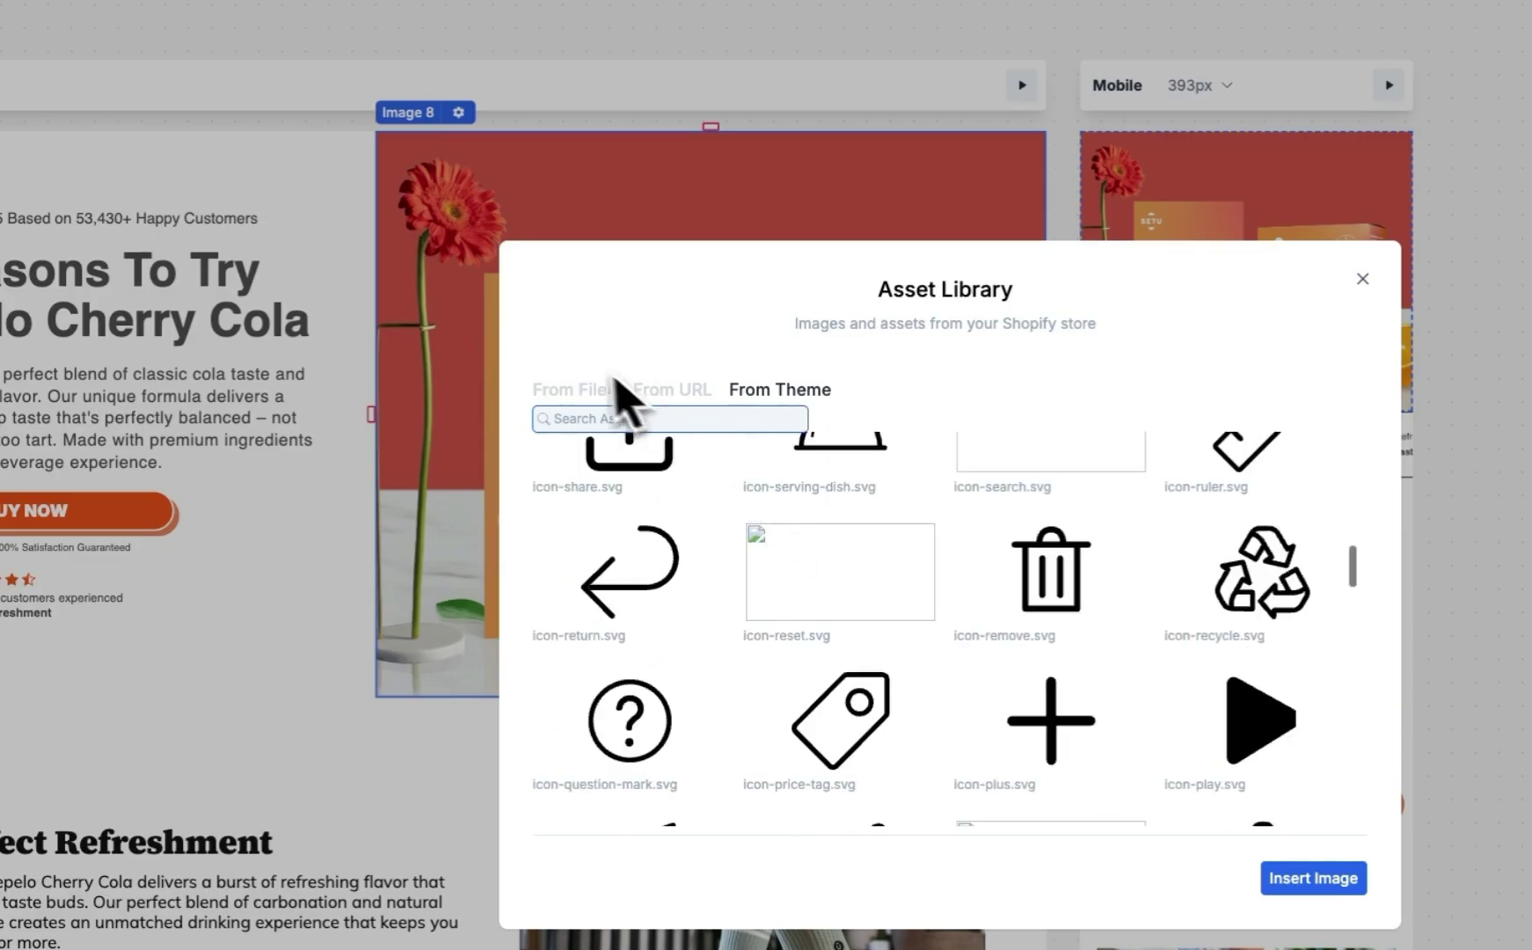
# Insert the cherry-zero-sugar-3-cans image from the store files into the hero
pyautogui.click(580, 390)
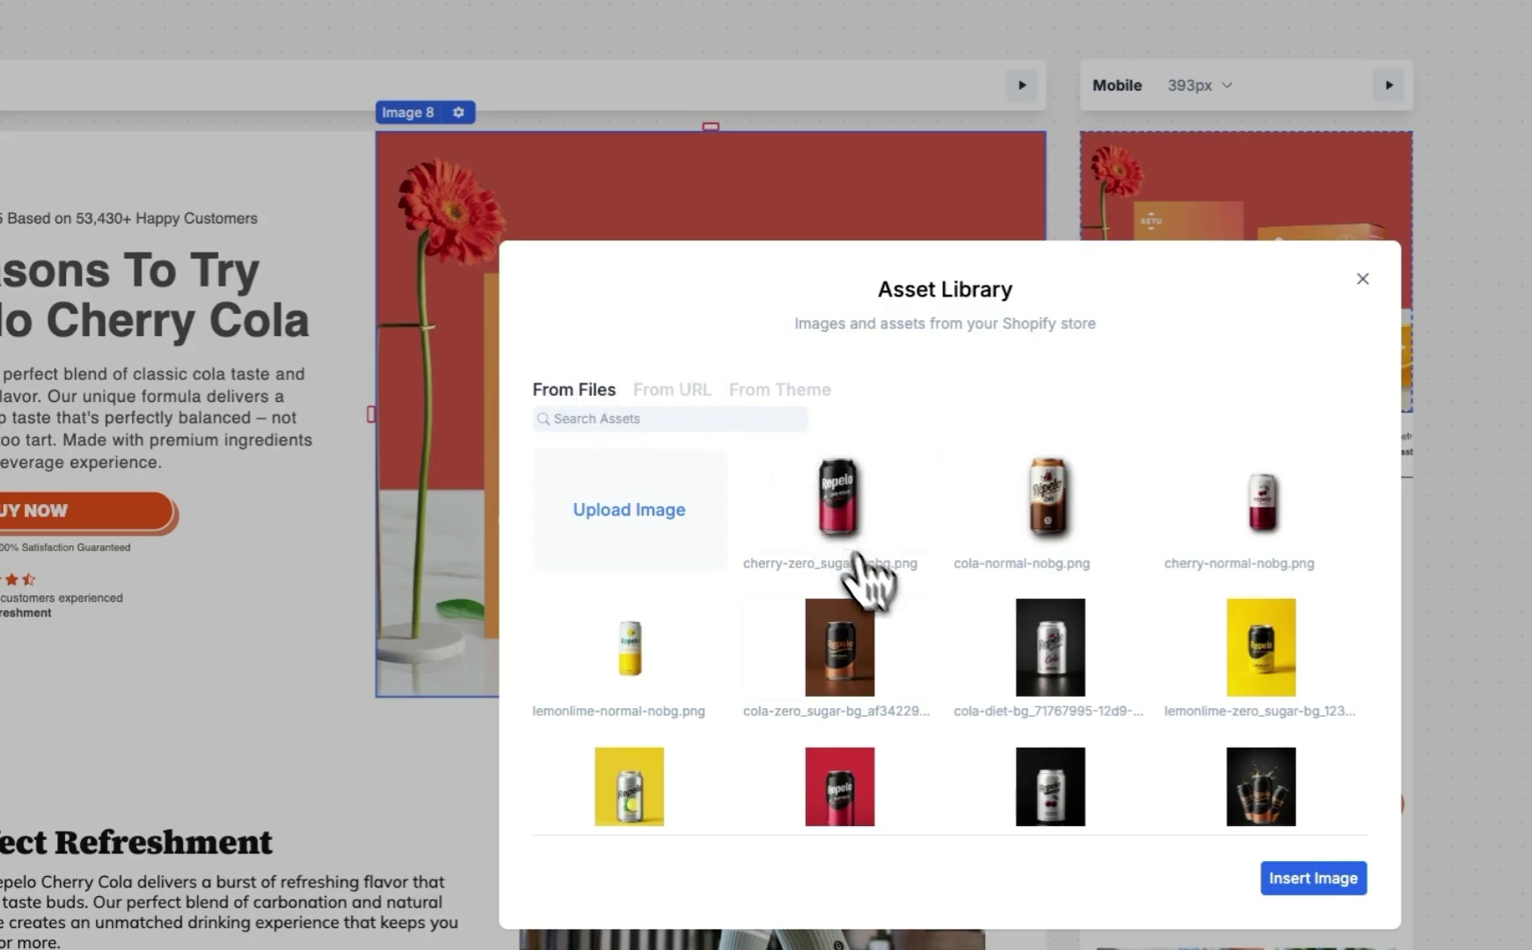
pyautogui.scroll(-2, 857, 581)
pyautogui.scroll(2, 769, 585)
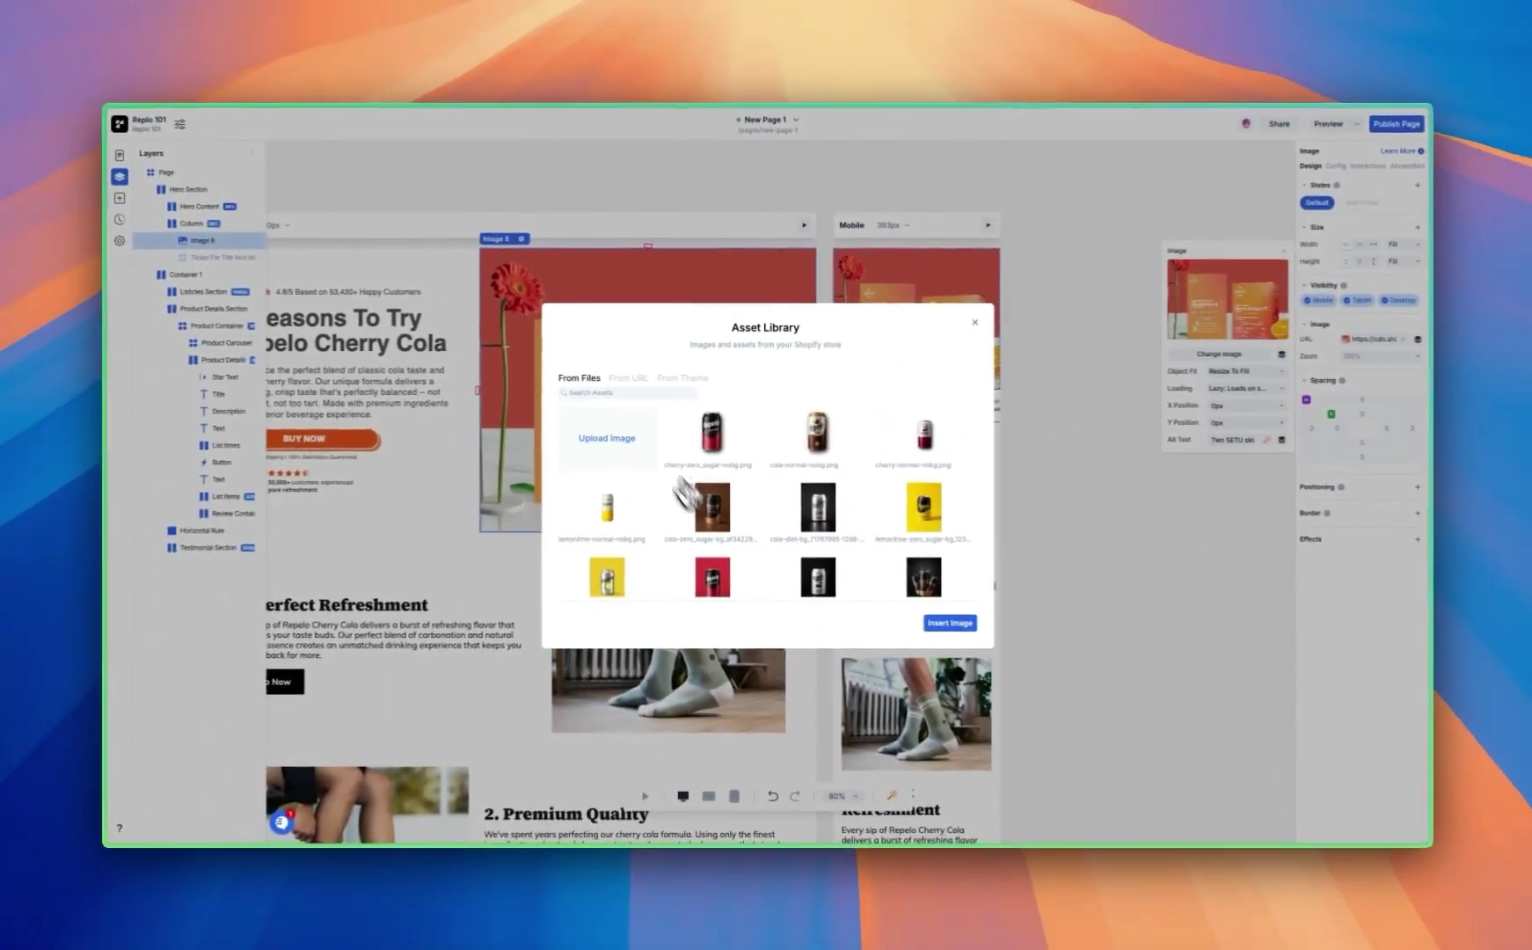
pyautogui.scroll(-3, 686, 477)
pyautogui.click(817, 506)
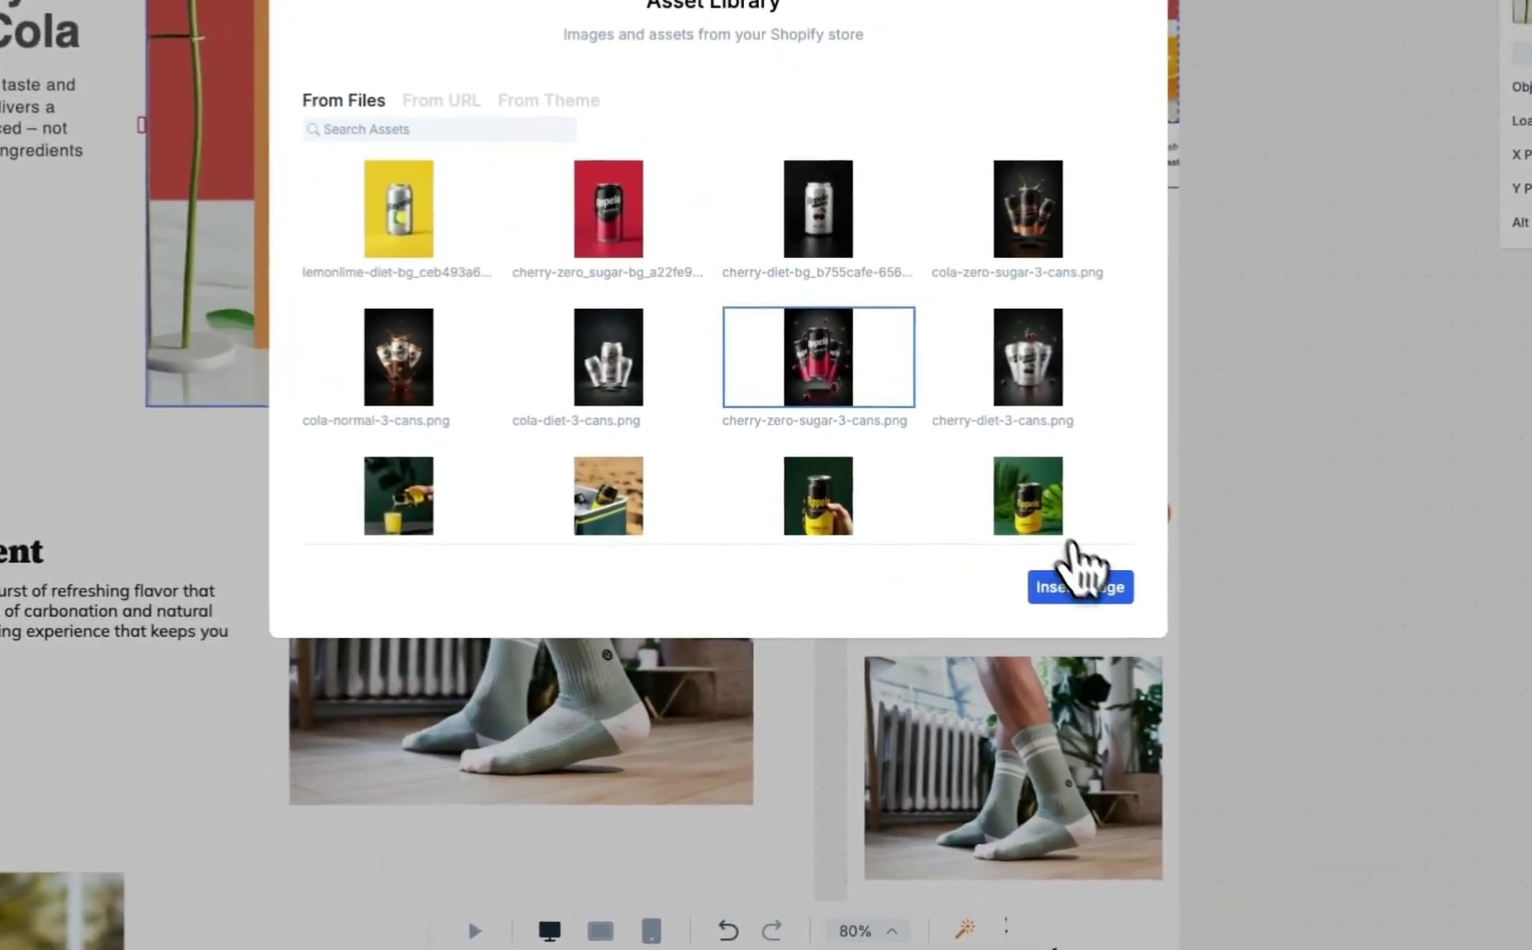
pyautogui.click(1080, 586)
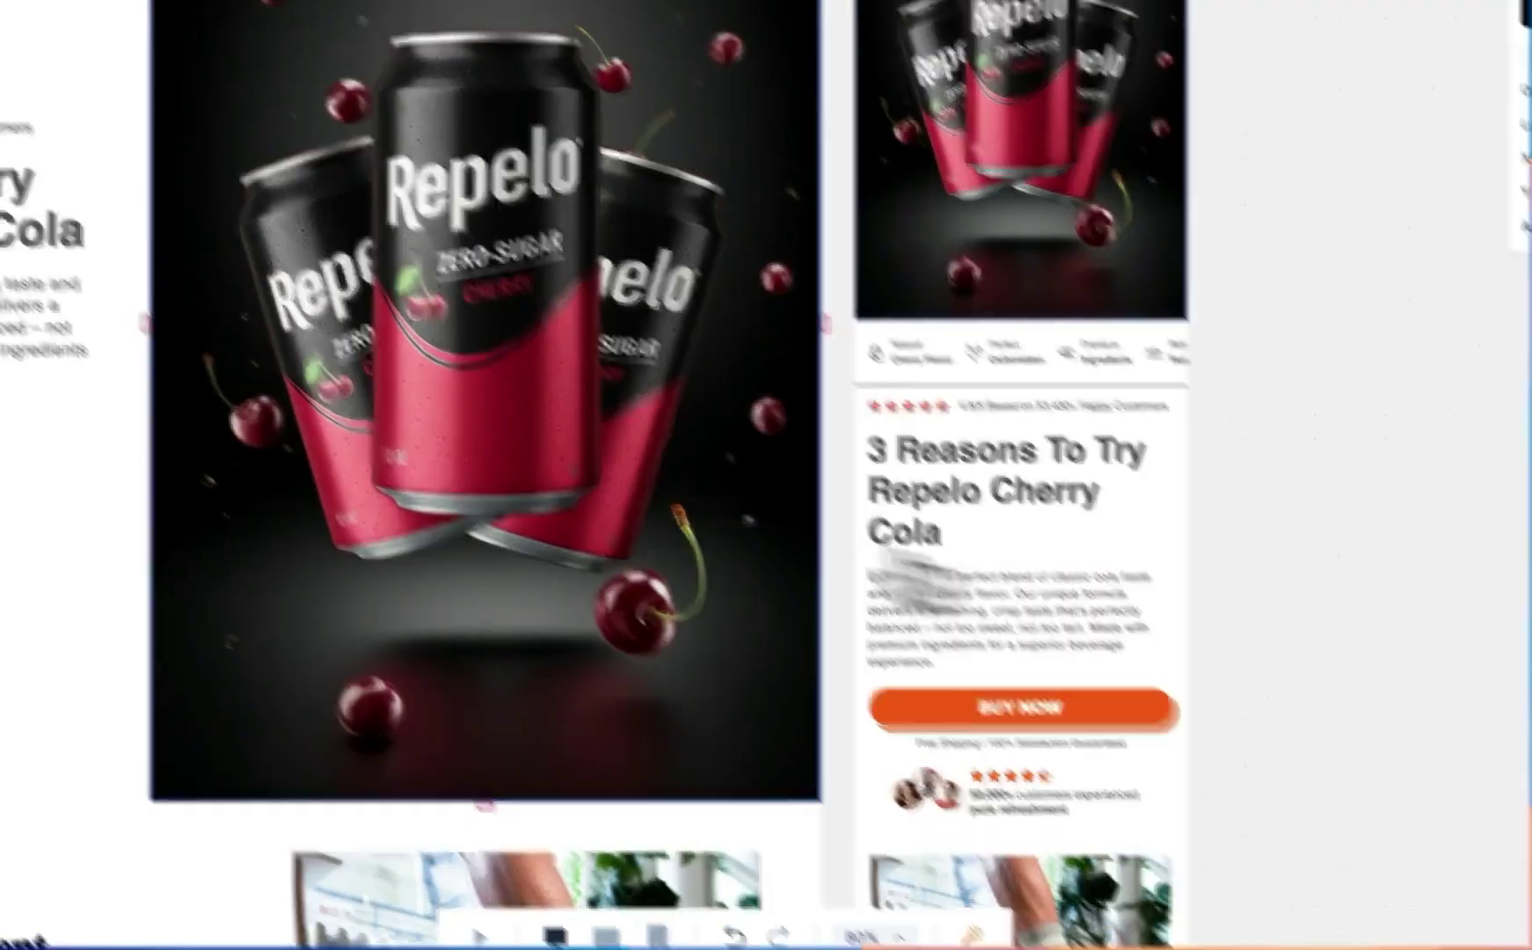
pyautogui.scroll(-5, 746, 349)
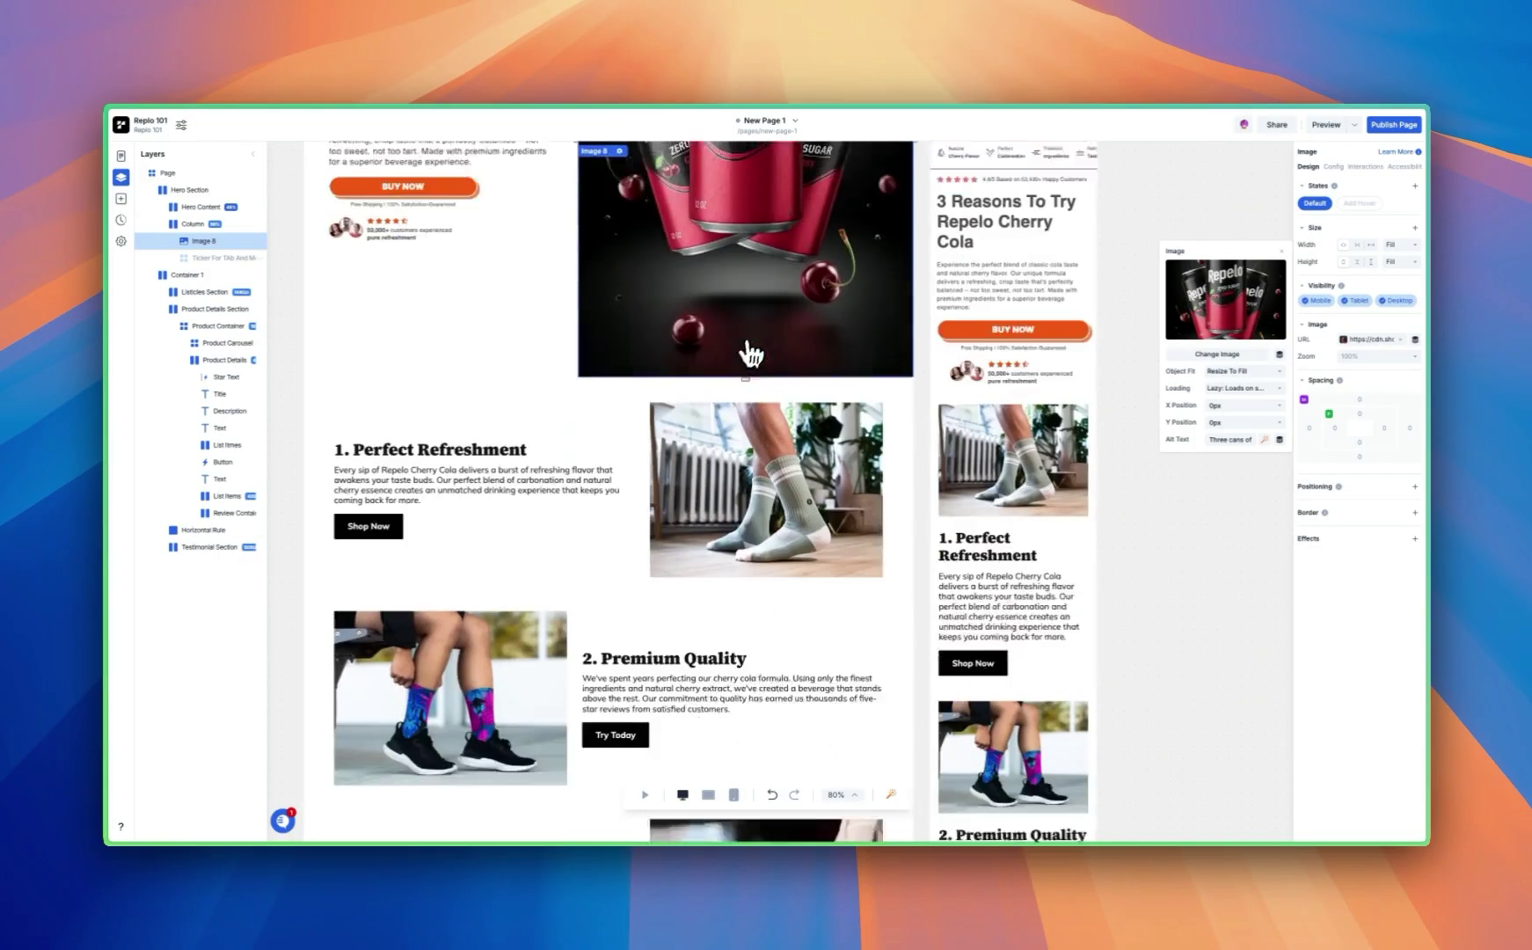
# Replace the socks photo beside 1. Perfect Refreshment with cherry-zero-sugar-nobg.png
pyautogui.click(720, 431)
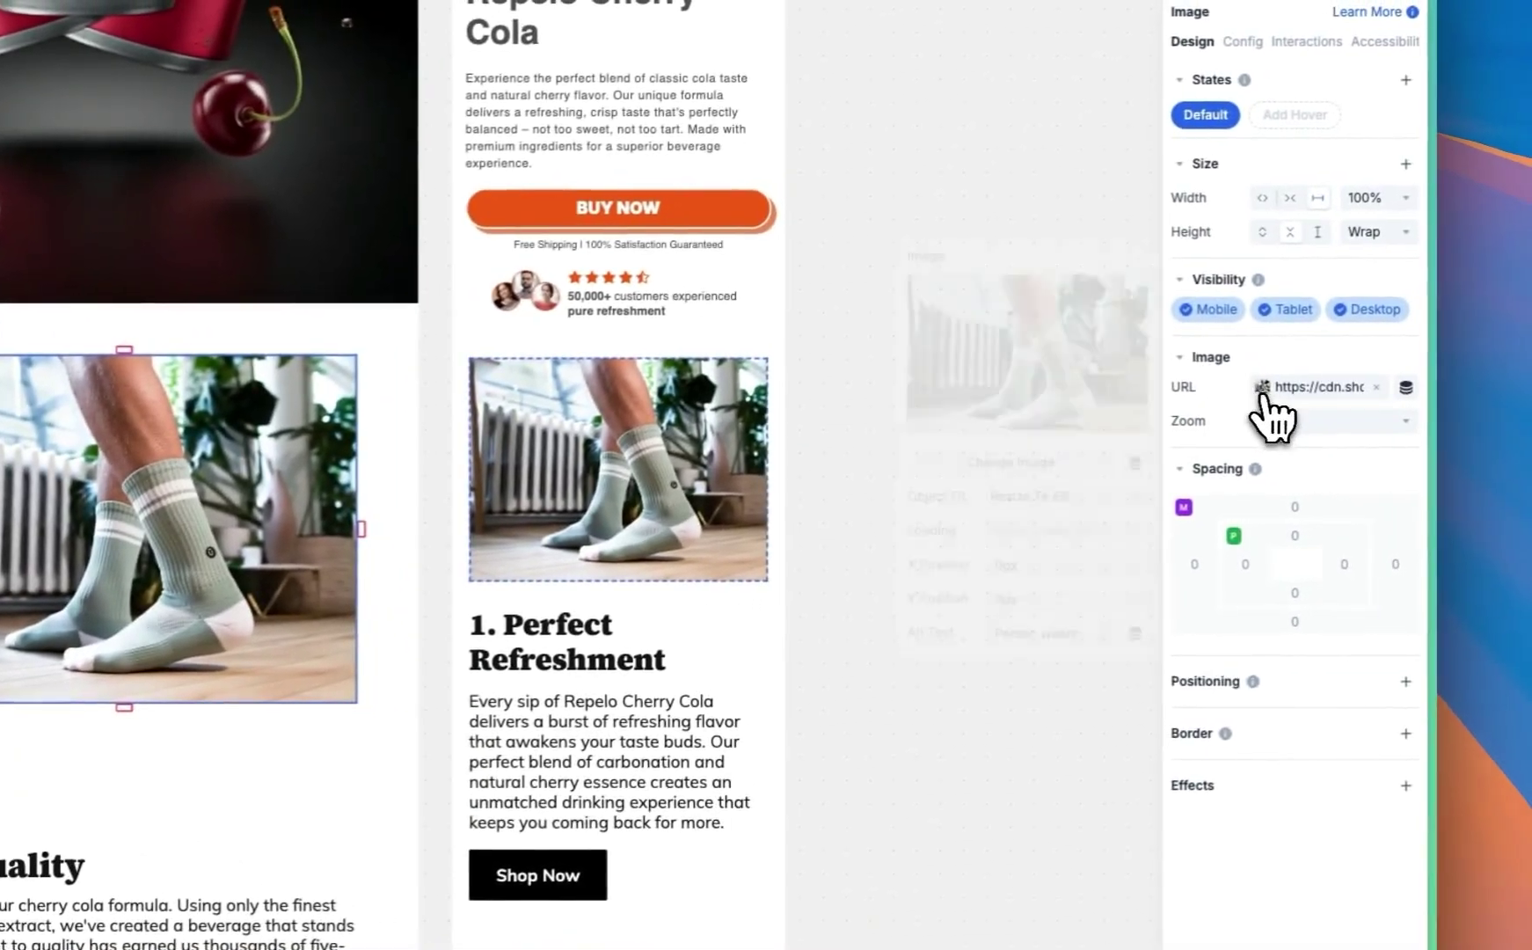
pyautogui.click(1267, 387)
pyautogui.click(1020, 415)
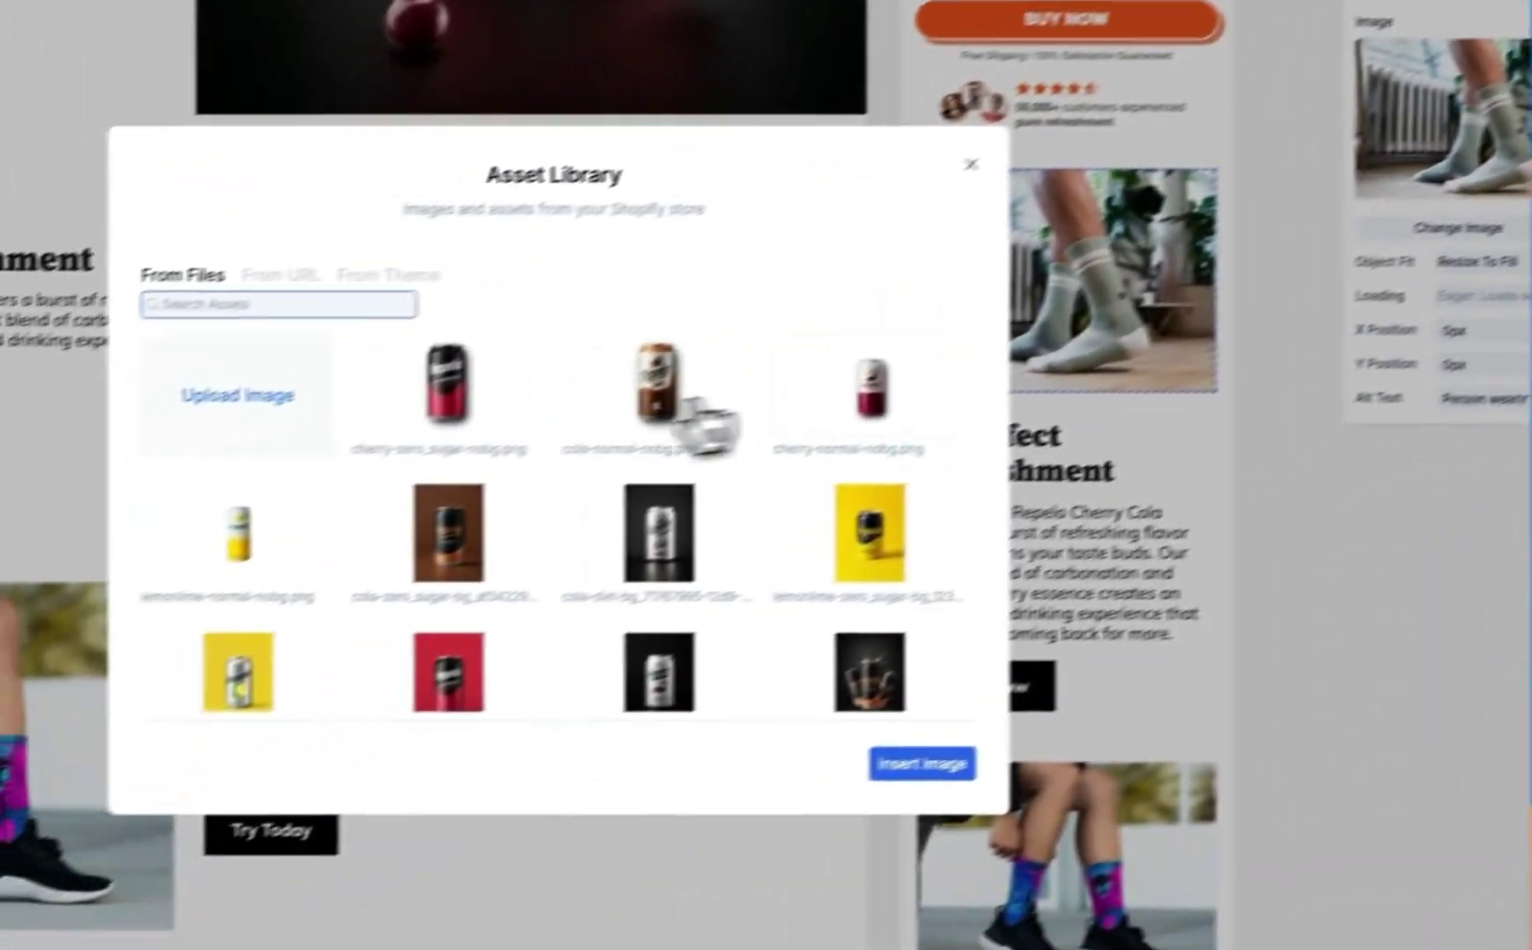
pyautogui.click(497, 396)
pyautogui.click(1002, 723)
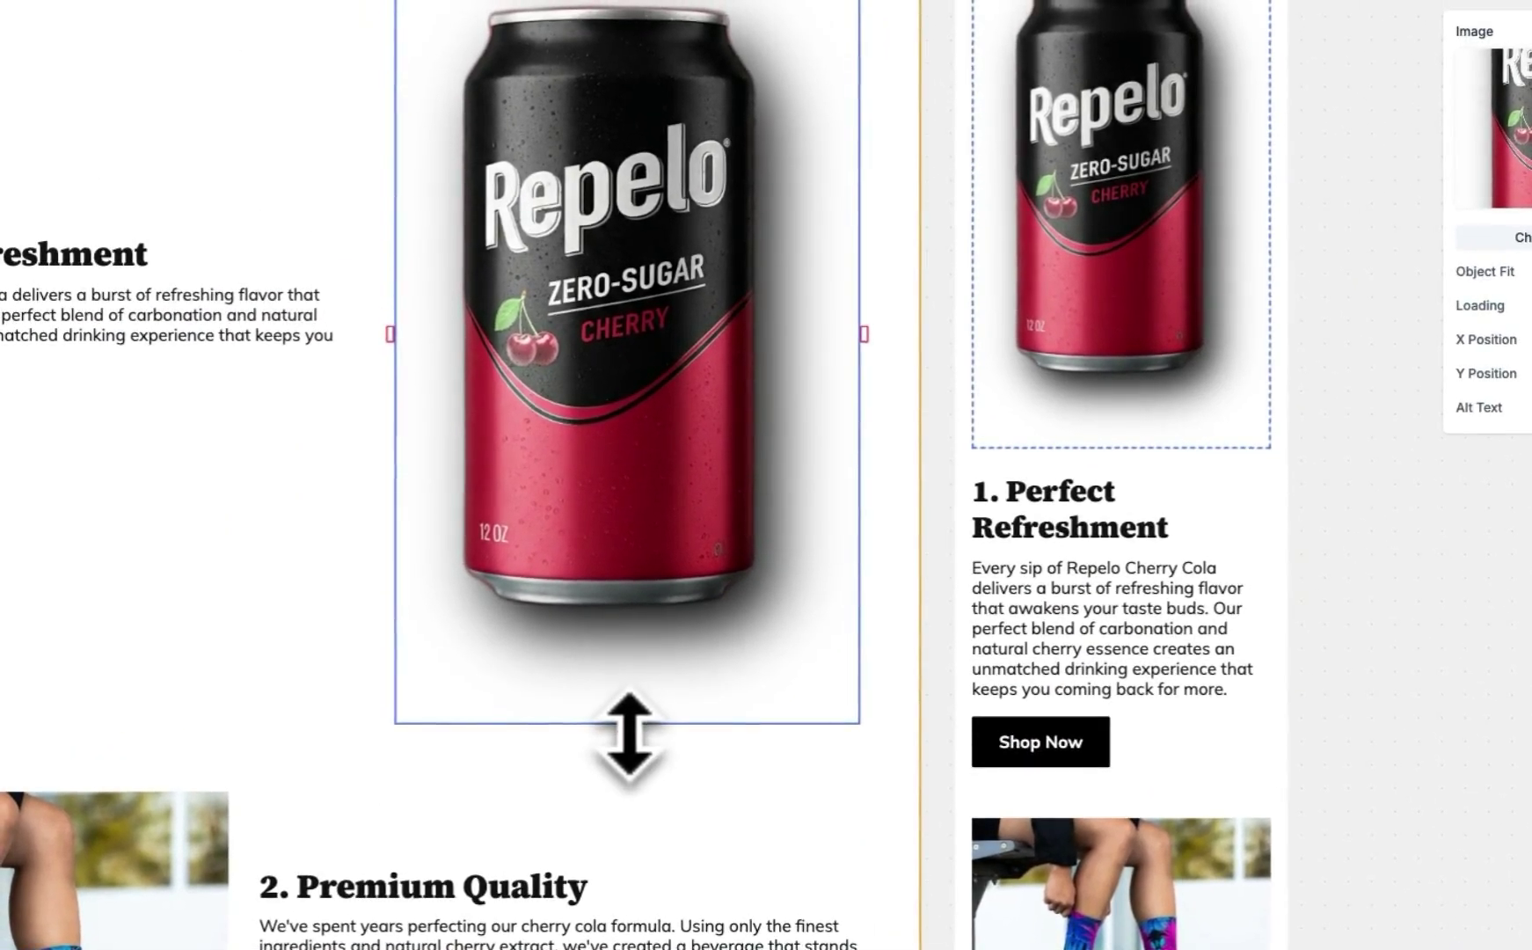
# Shorten the cherry zero-sugar can image to about 549 px tall
pyautogui.moveTo(628, 739); pyautogui.dragTo(701, 358)
pyautogui.scroll(1, 701, 363)
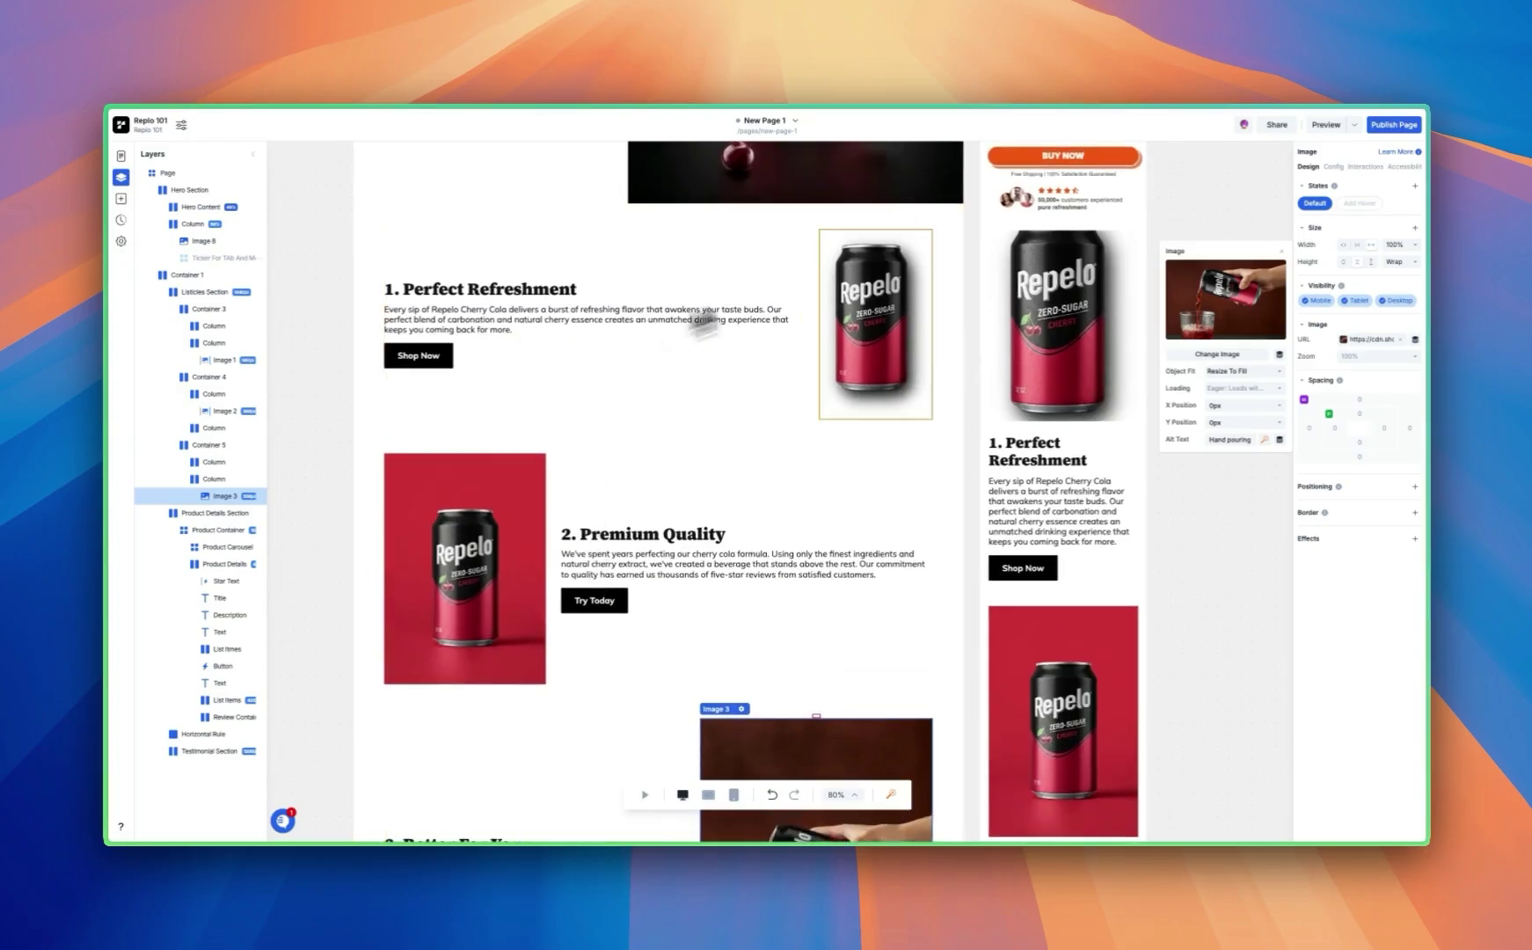
pyautogui.scroll(2, 853, 409)
pyautogui.scroll(5, 851, 410)
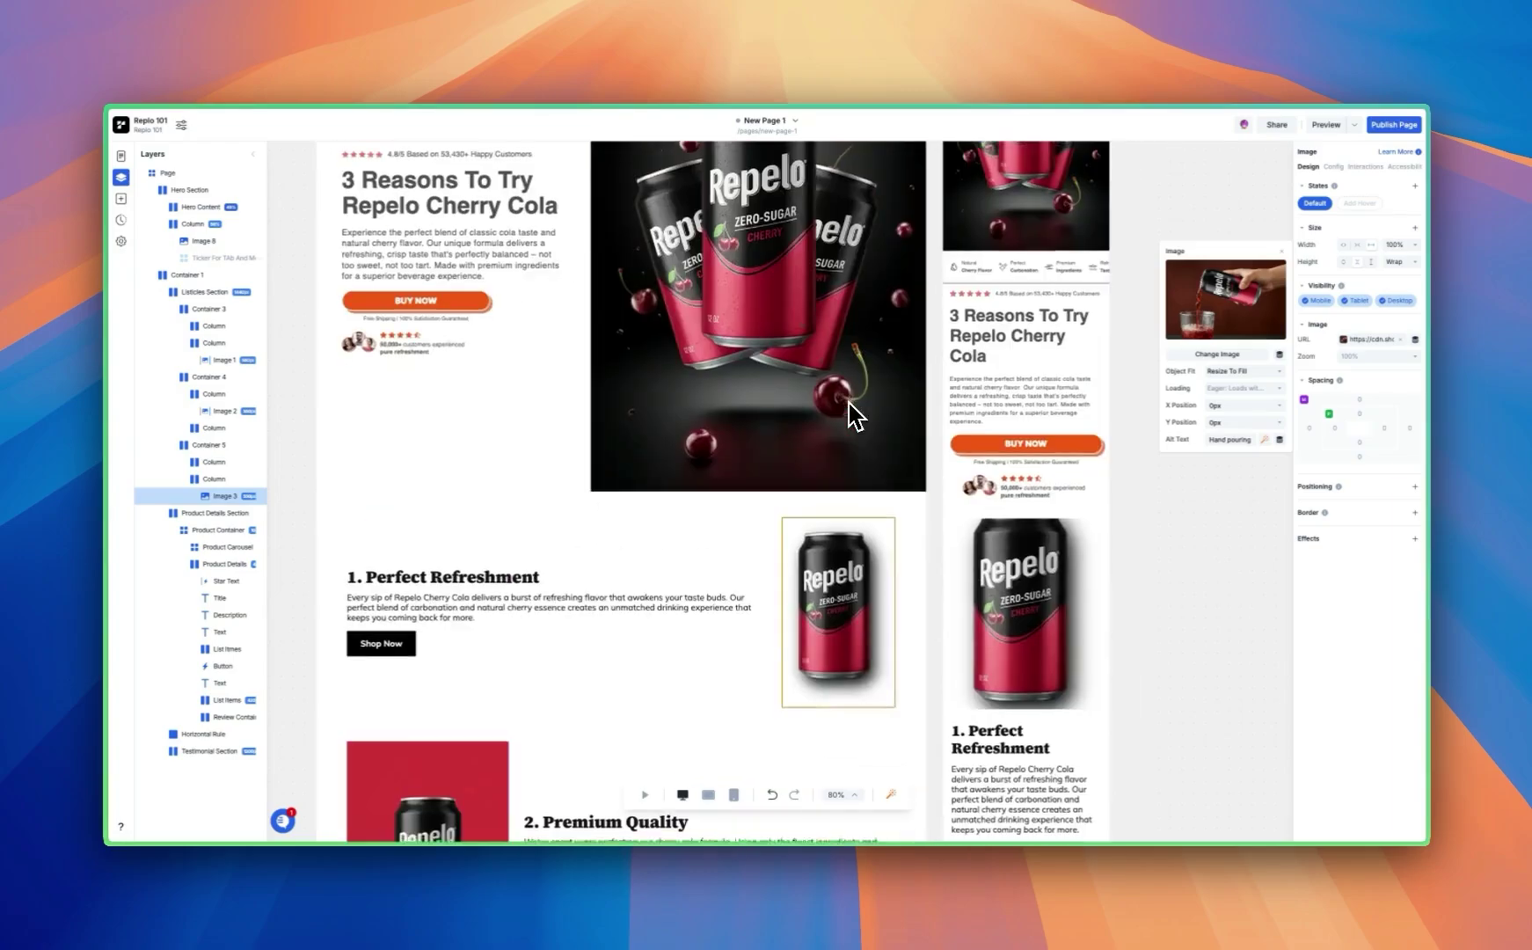